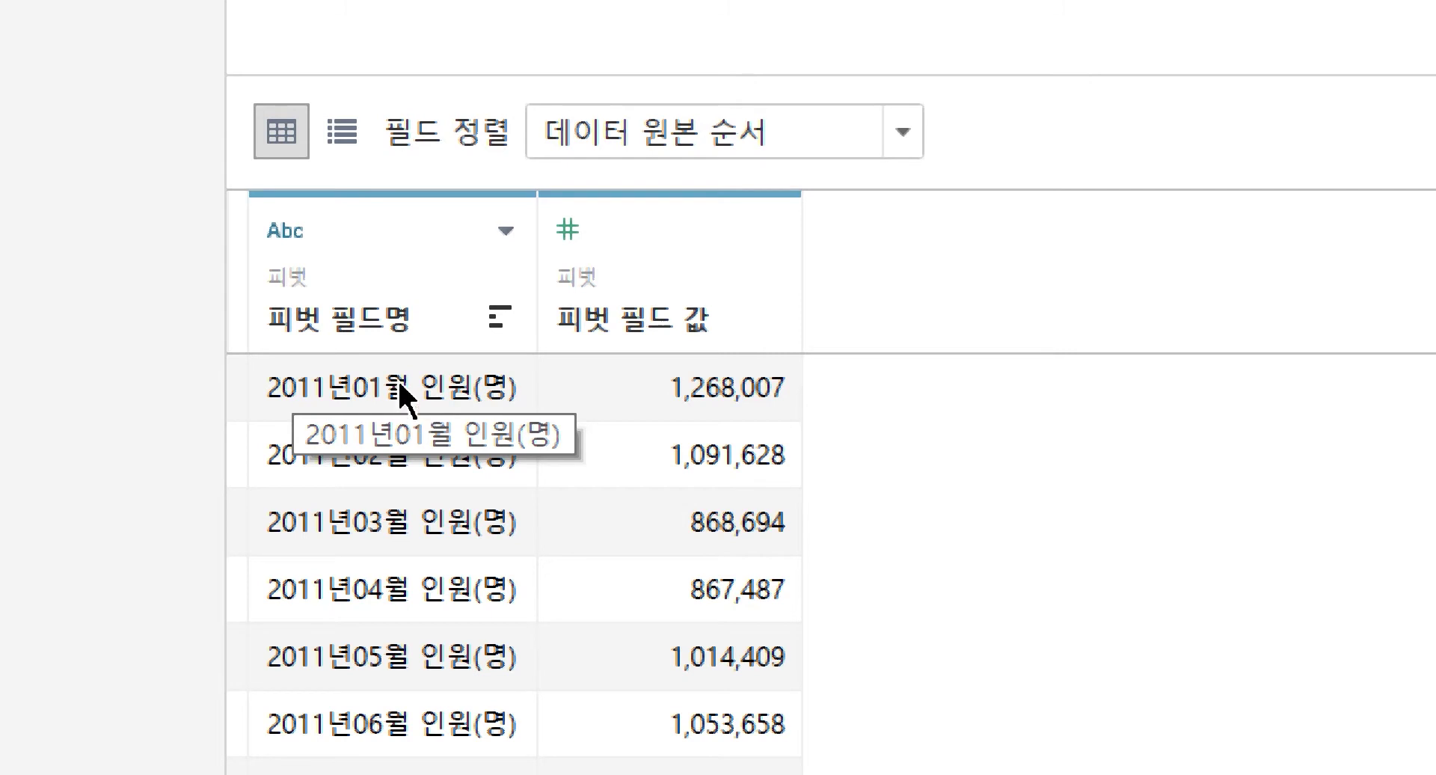
Custom-split the 피벗 필드명 column at the space separator, keeping the first 1 column
left_click(500, 229)
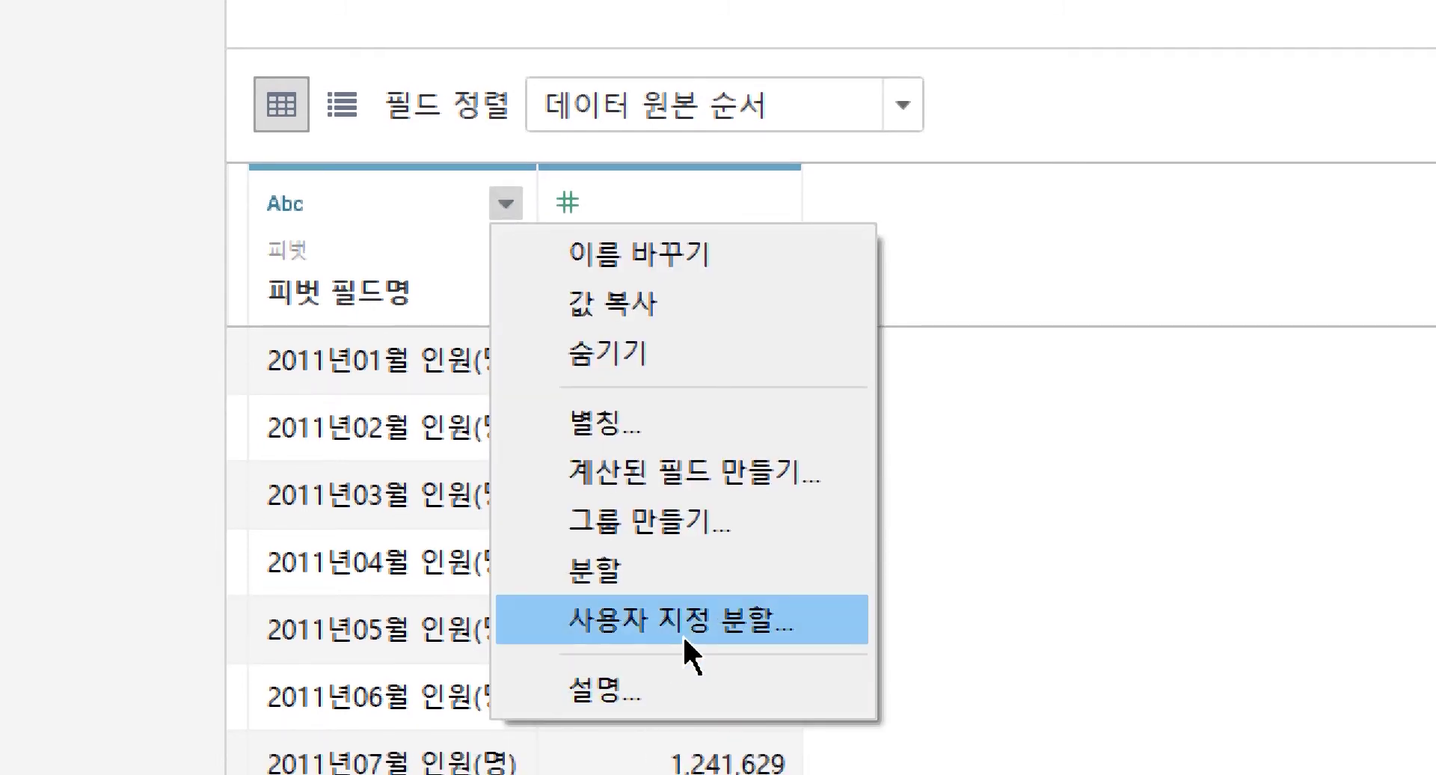
left_click(685, 639)
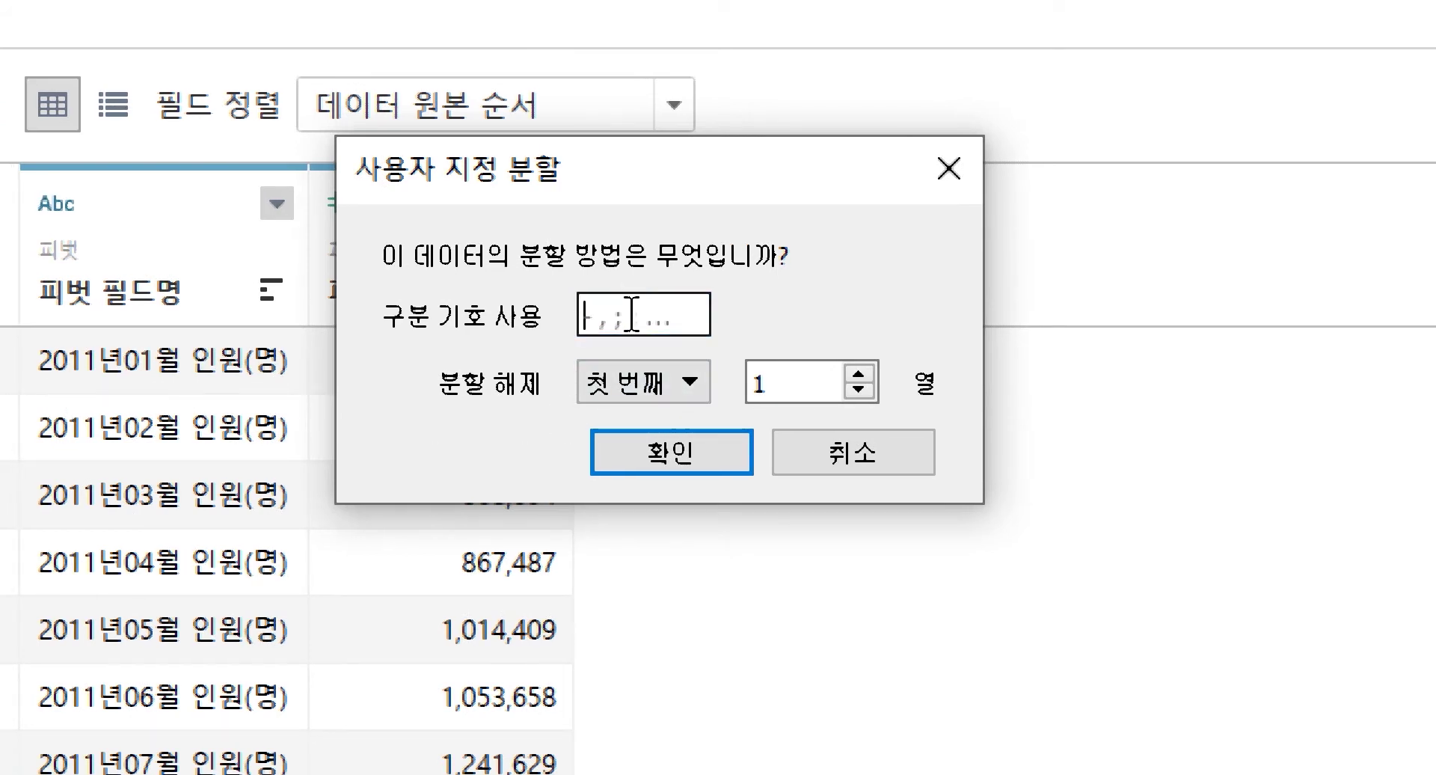
left_click(639, 397)
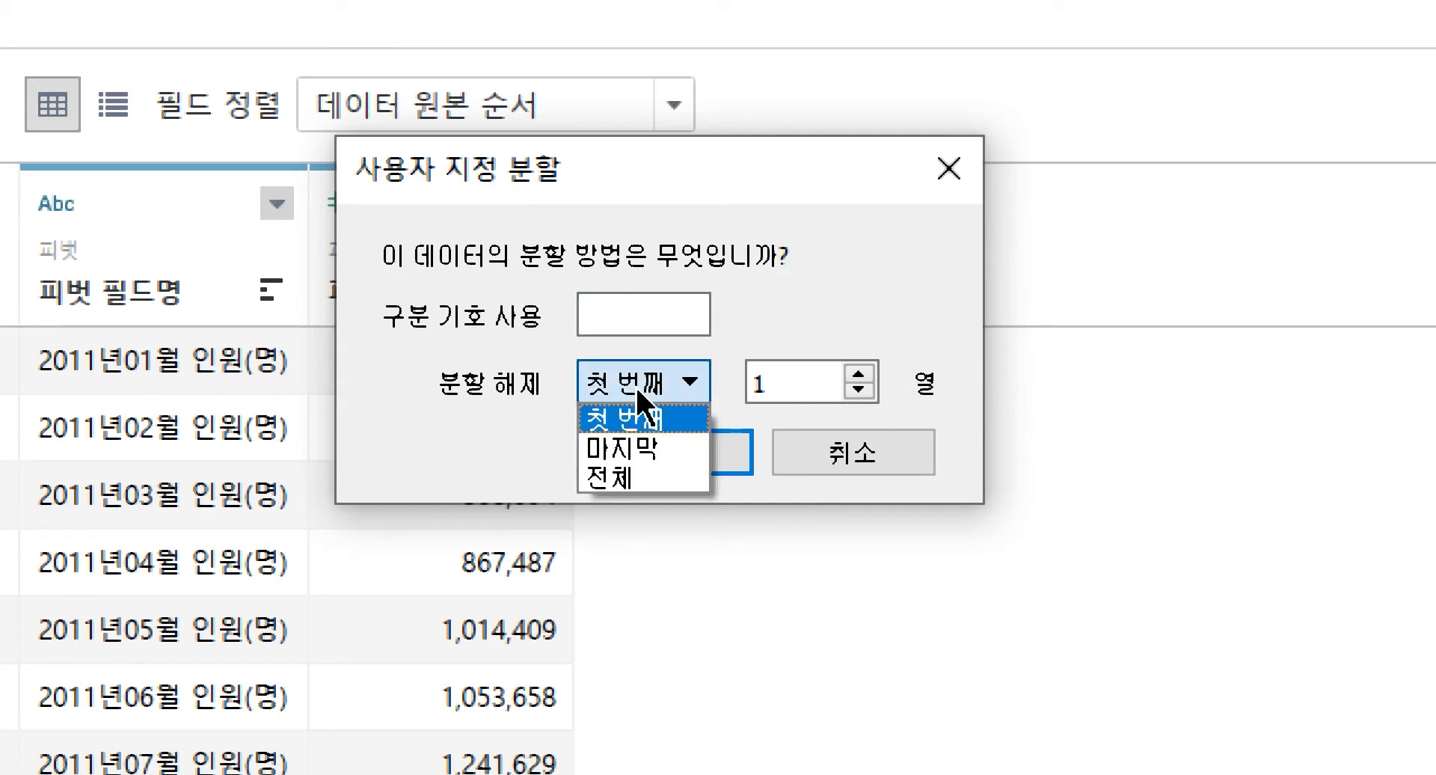
left_click(593, 307)
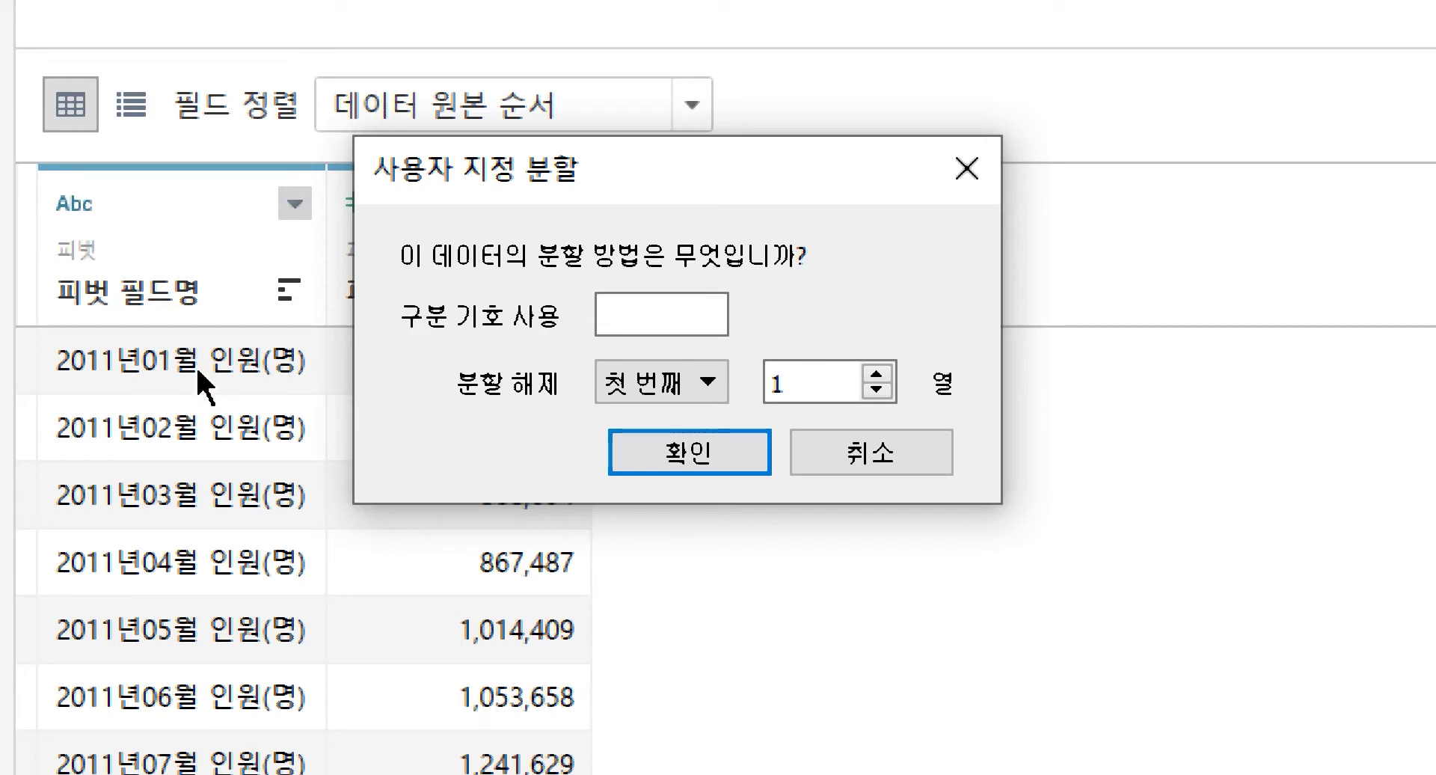
left_click(679, 392)
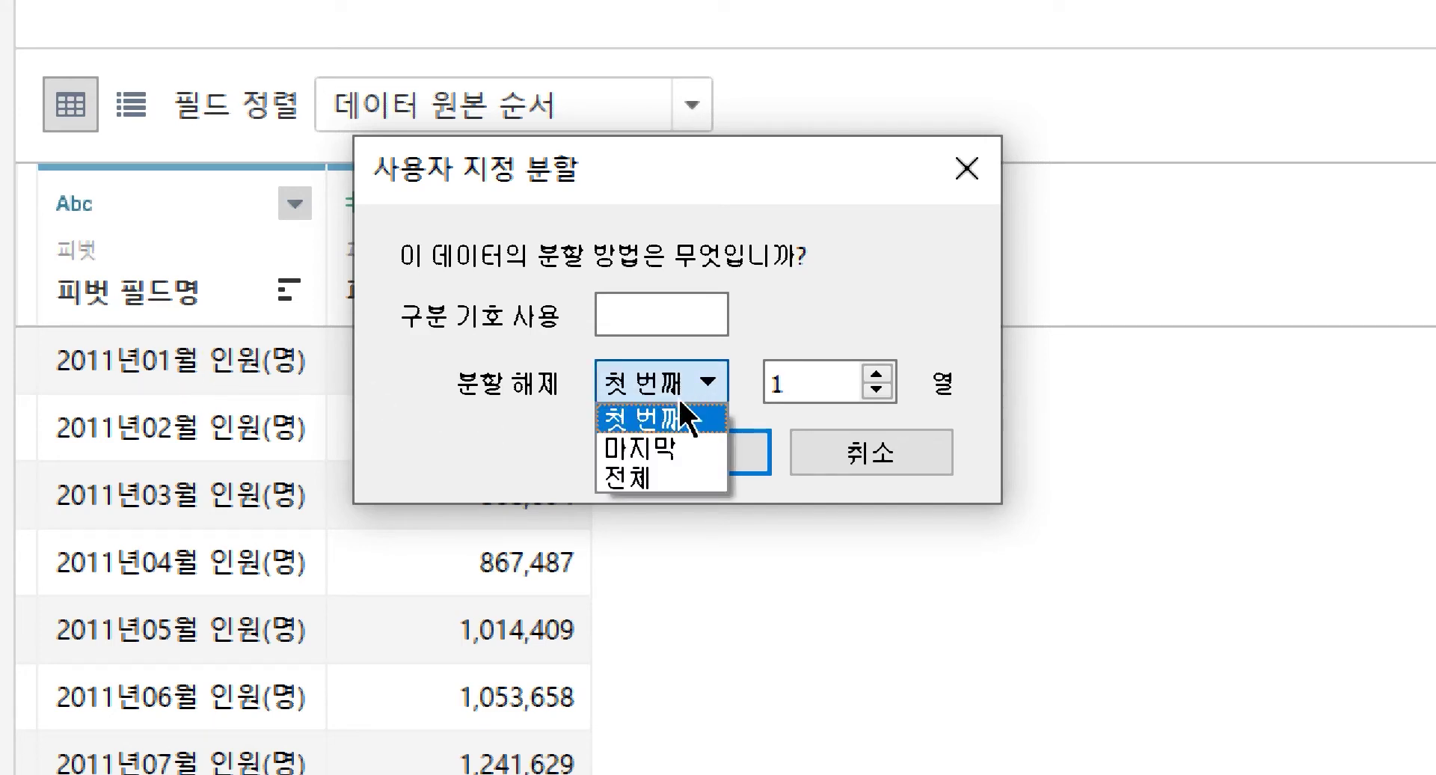
left_click(516, 388)
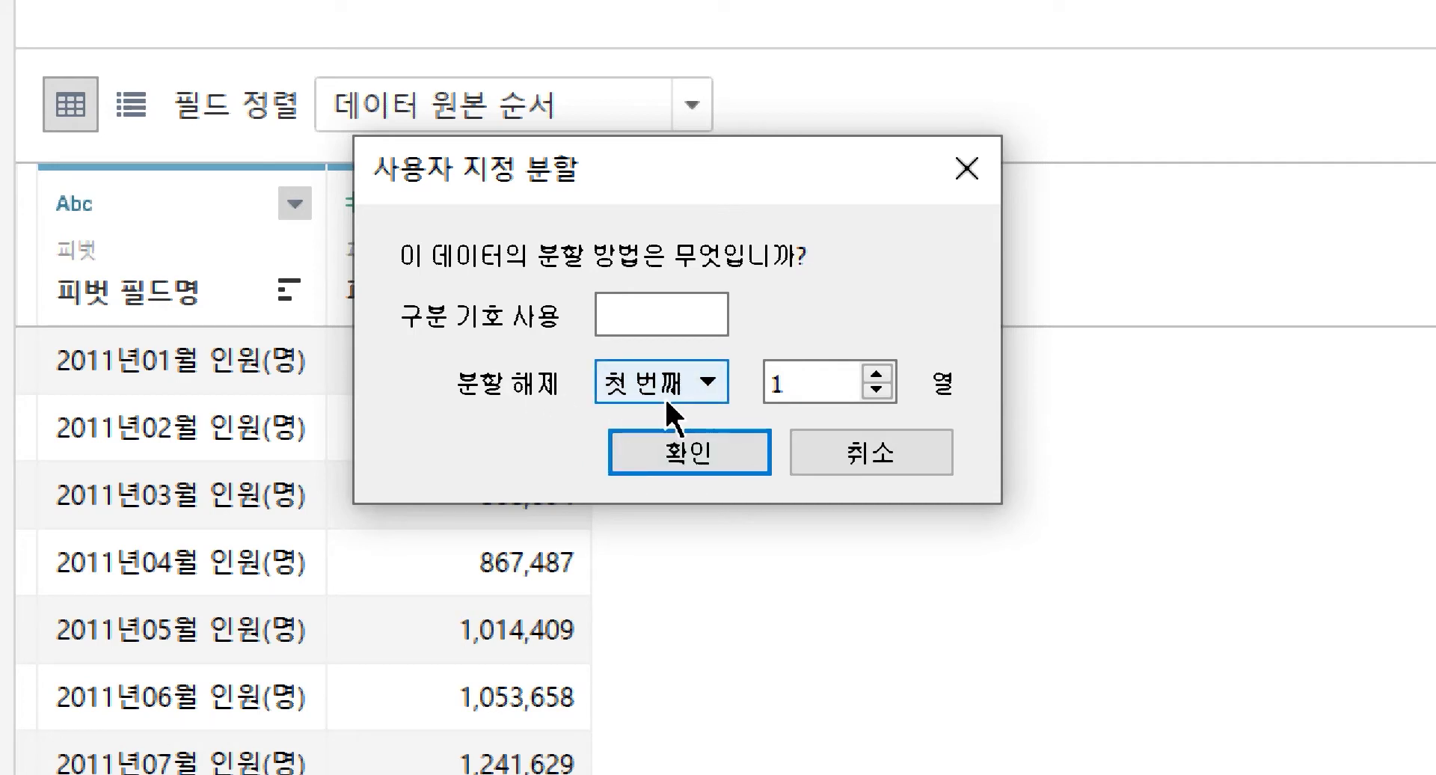
left_click(843, 394)
left_click(704, 451)
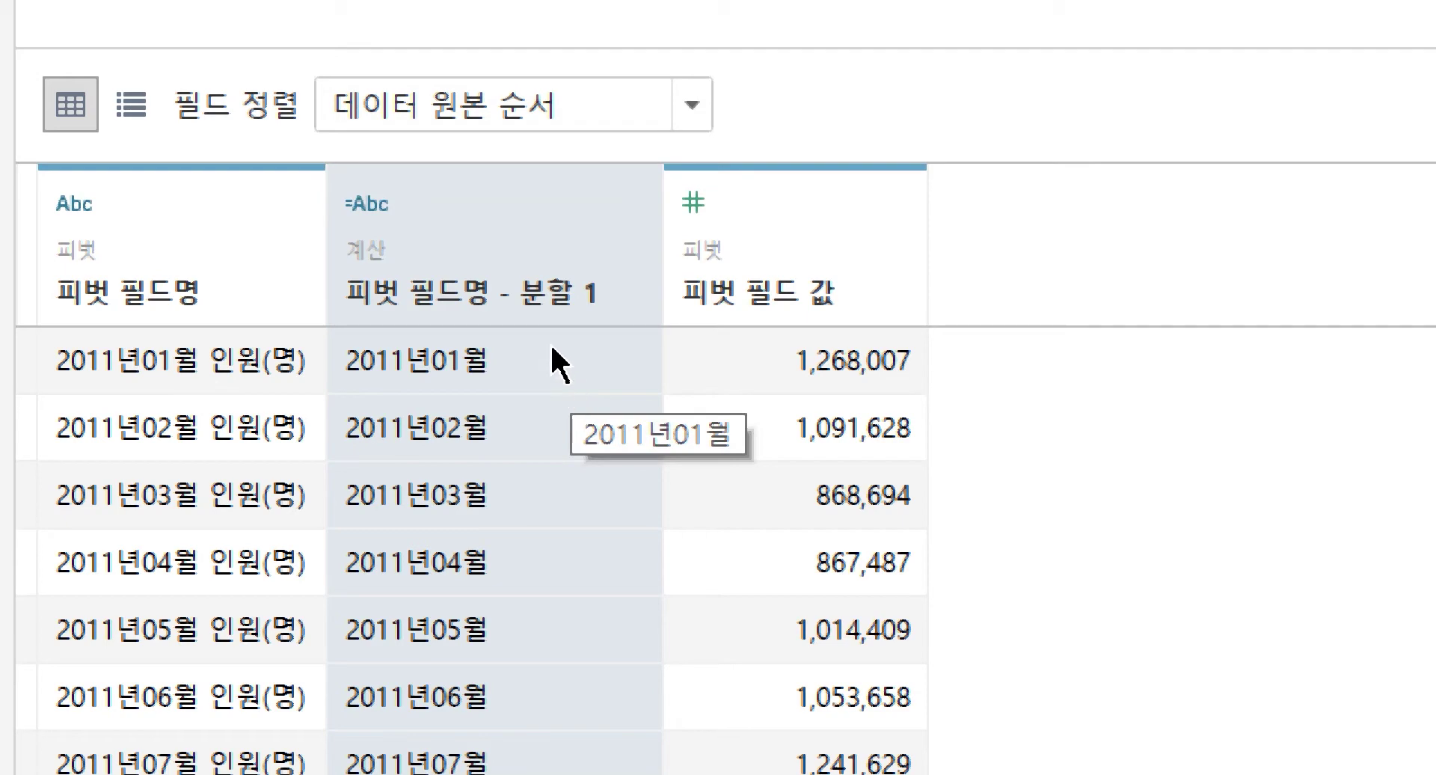
Rename the split column as 연월 and change its data type to date (날짜)
double_click(492, 296)
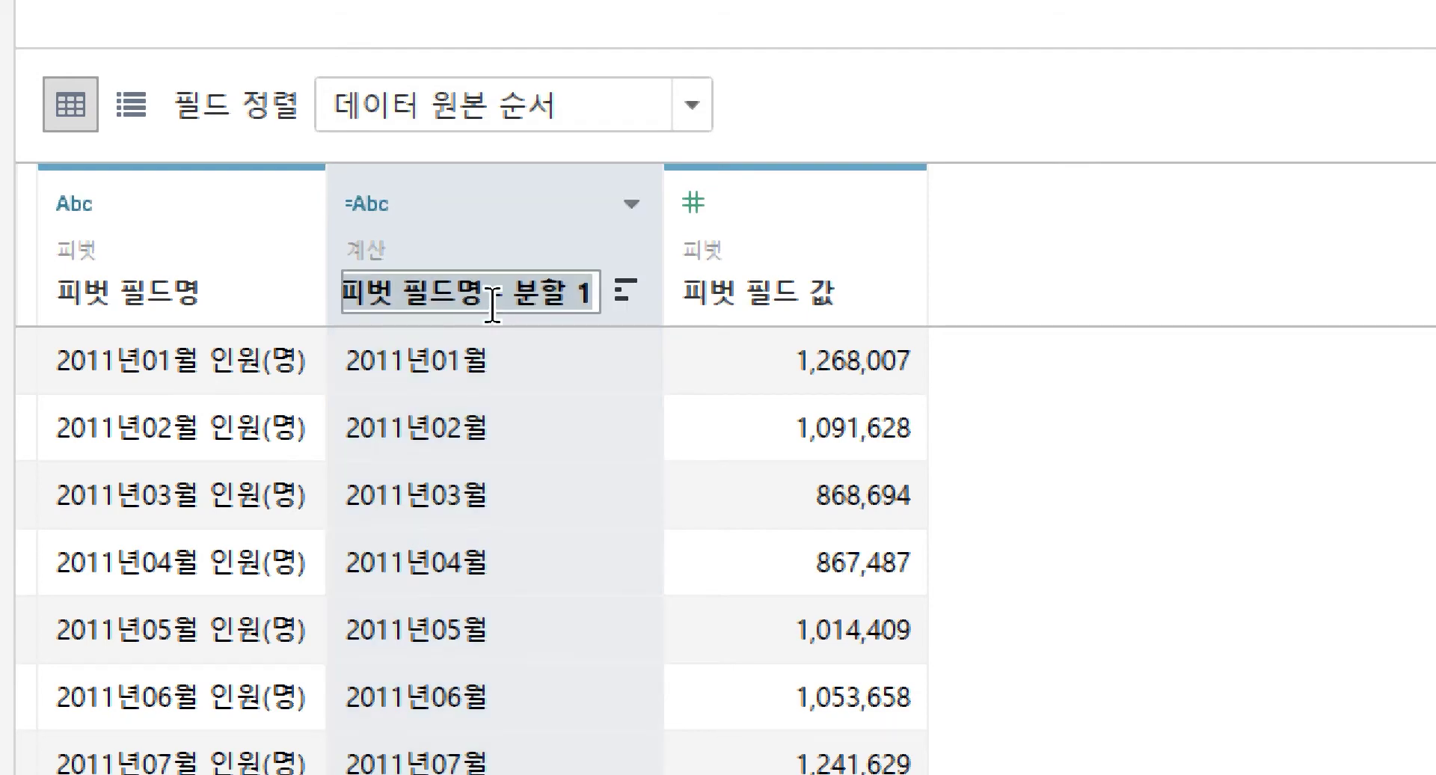
type("연우ㅓㄹ")
key("Return")
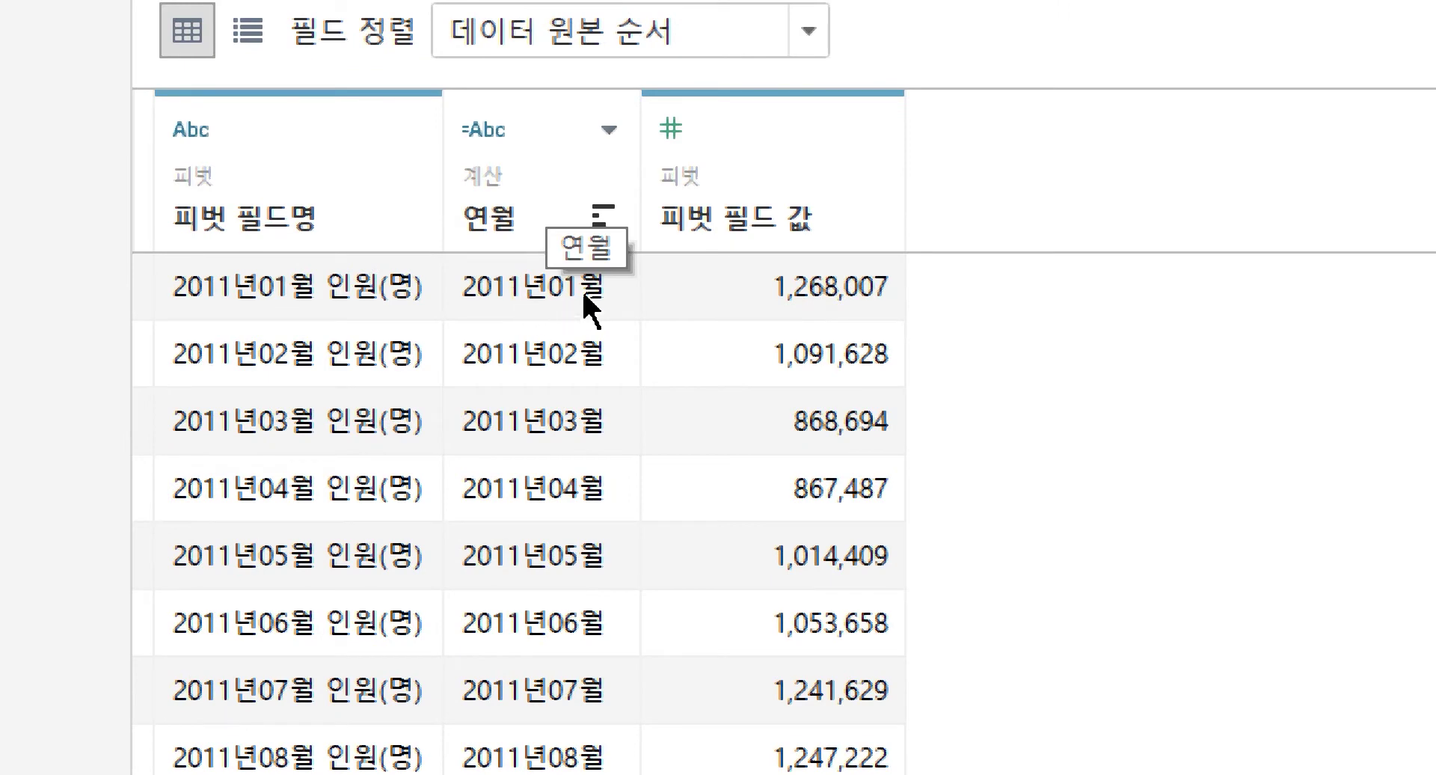
left_click(498, 134)
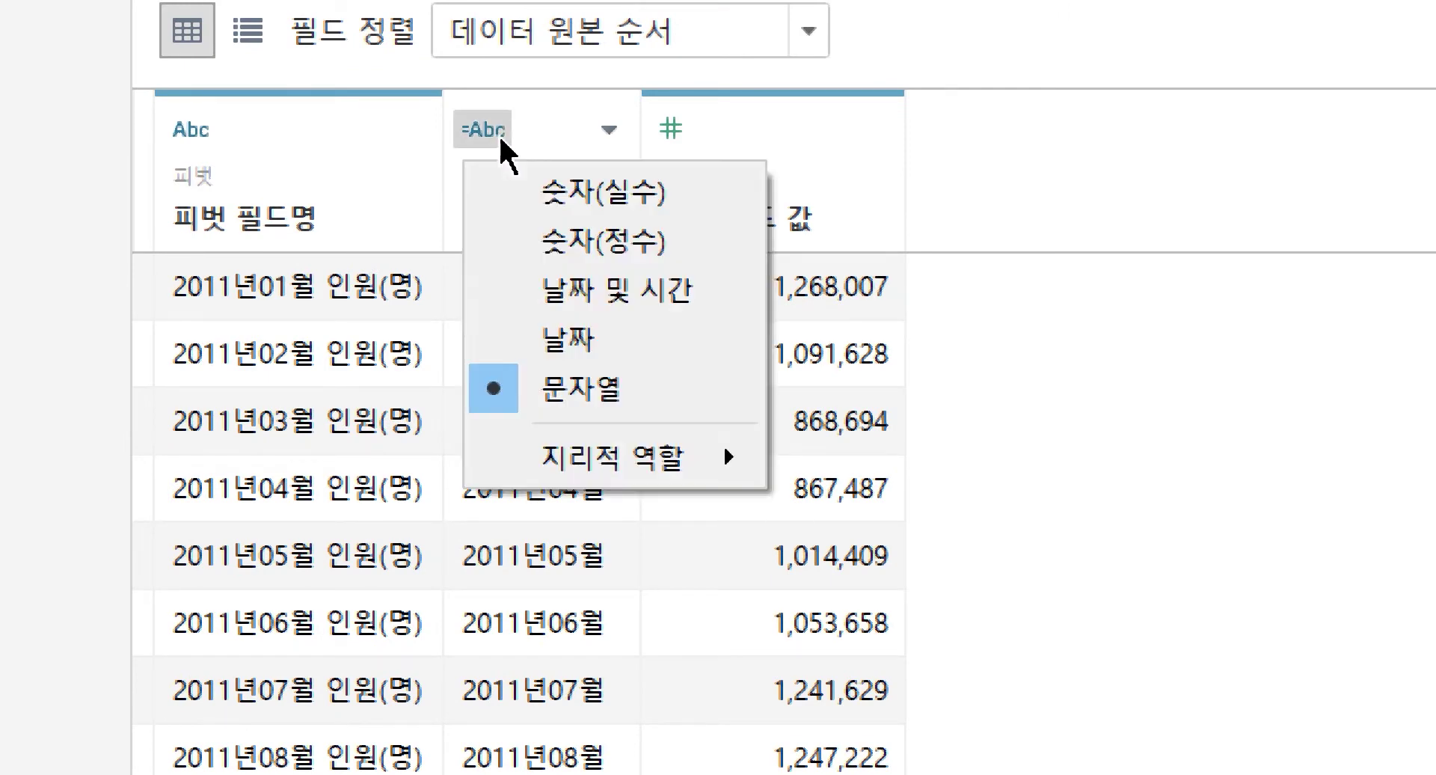
left_click(553, 348)
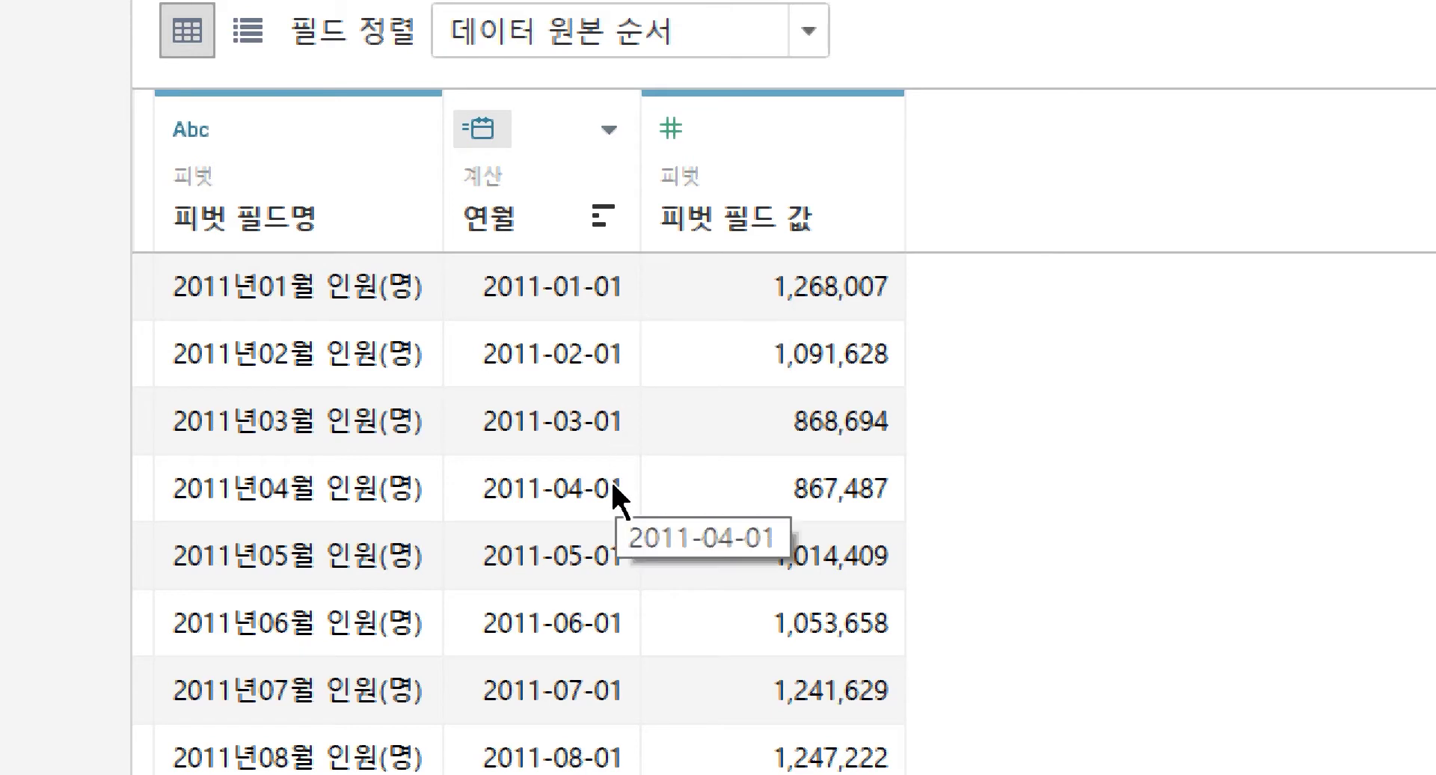
Rename the 피벗 필드 값 column as 출국 인원
double_click(748, 218)
key("BackSpace")
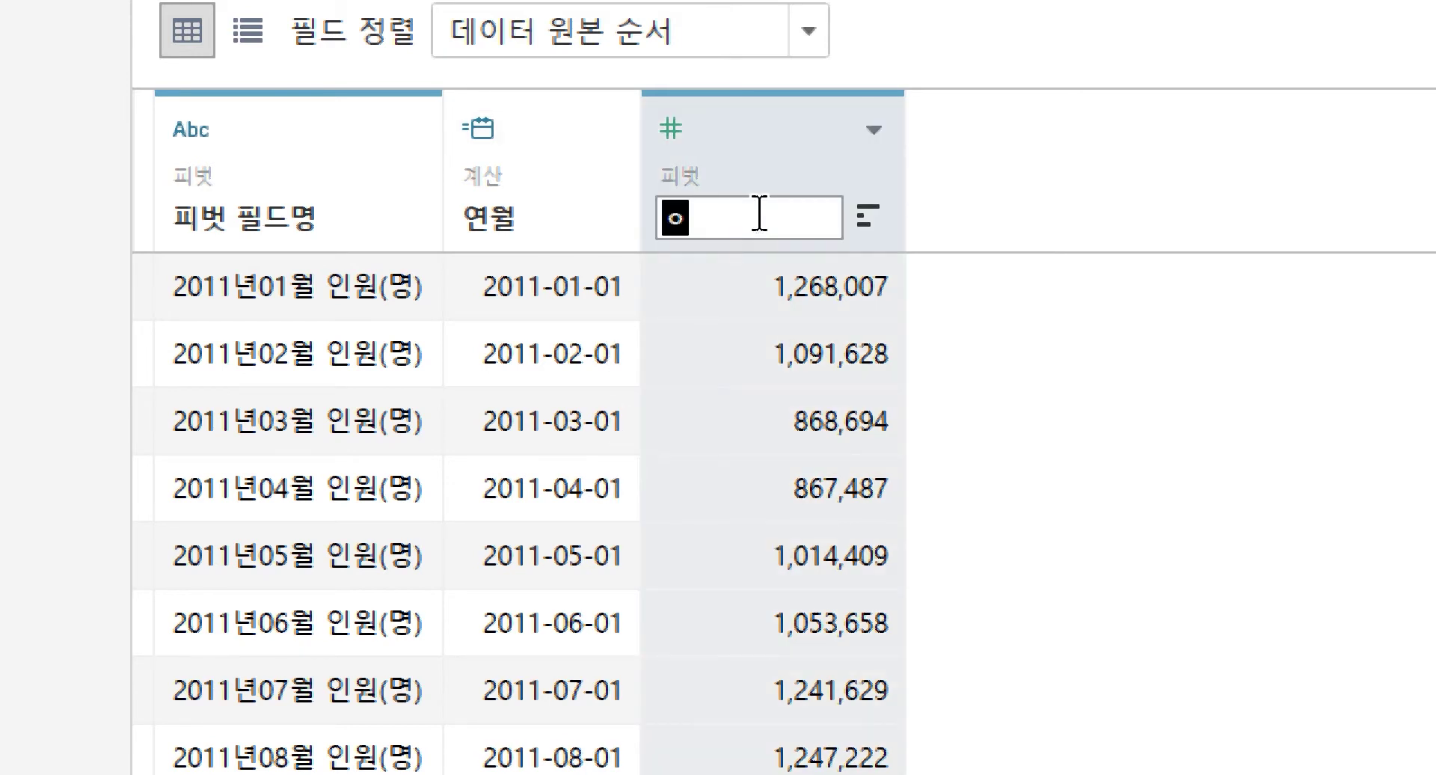
type("출국 인원")
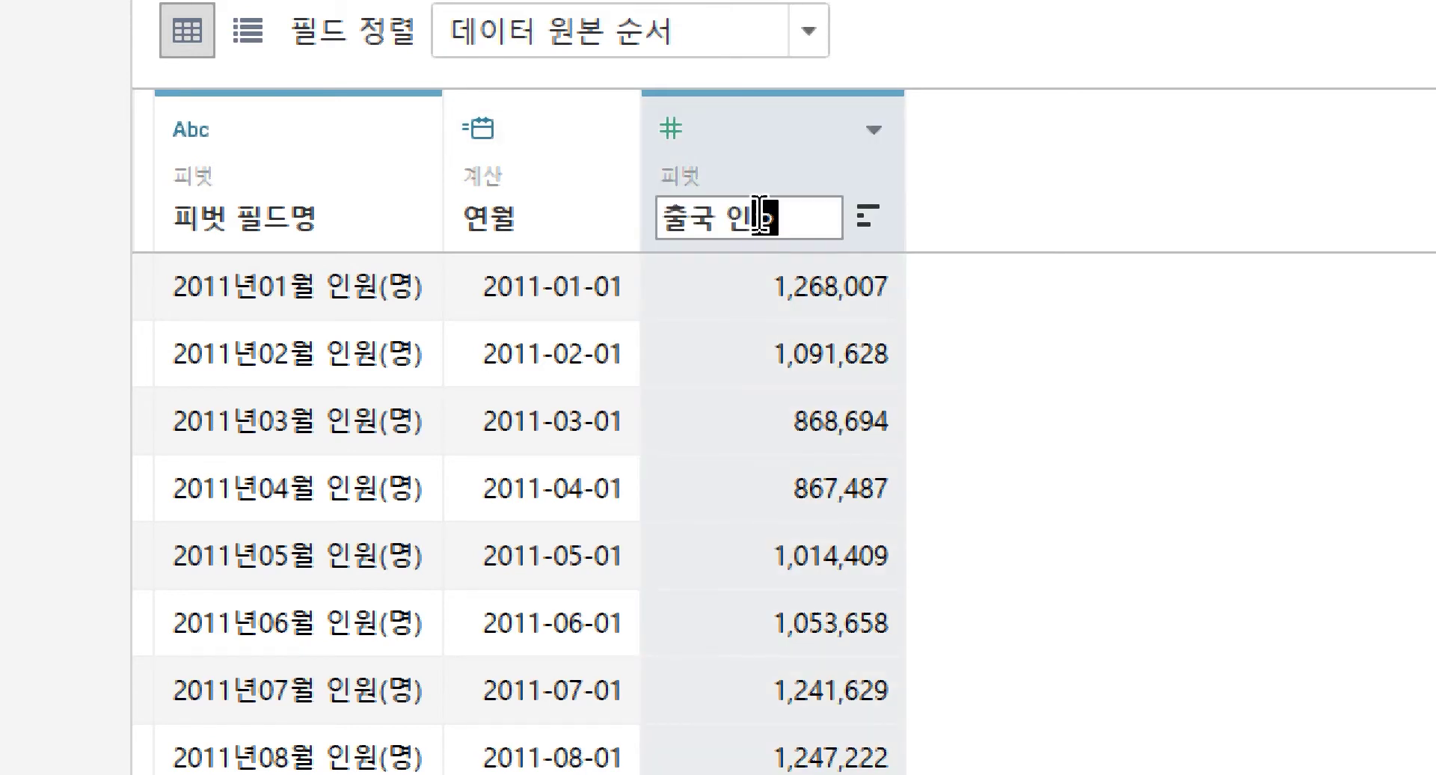
key("Return")
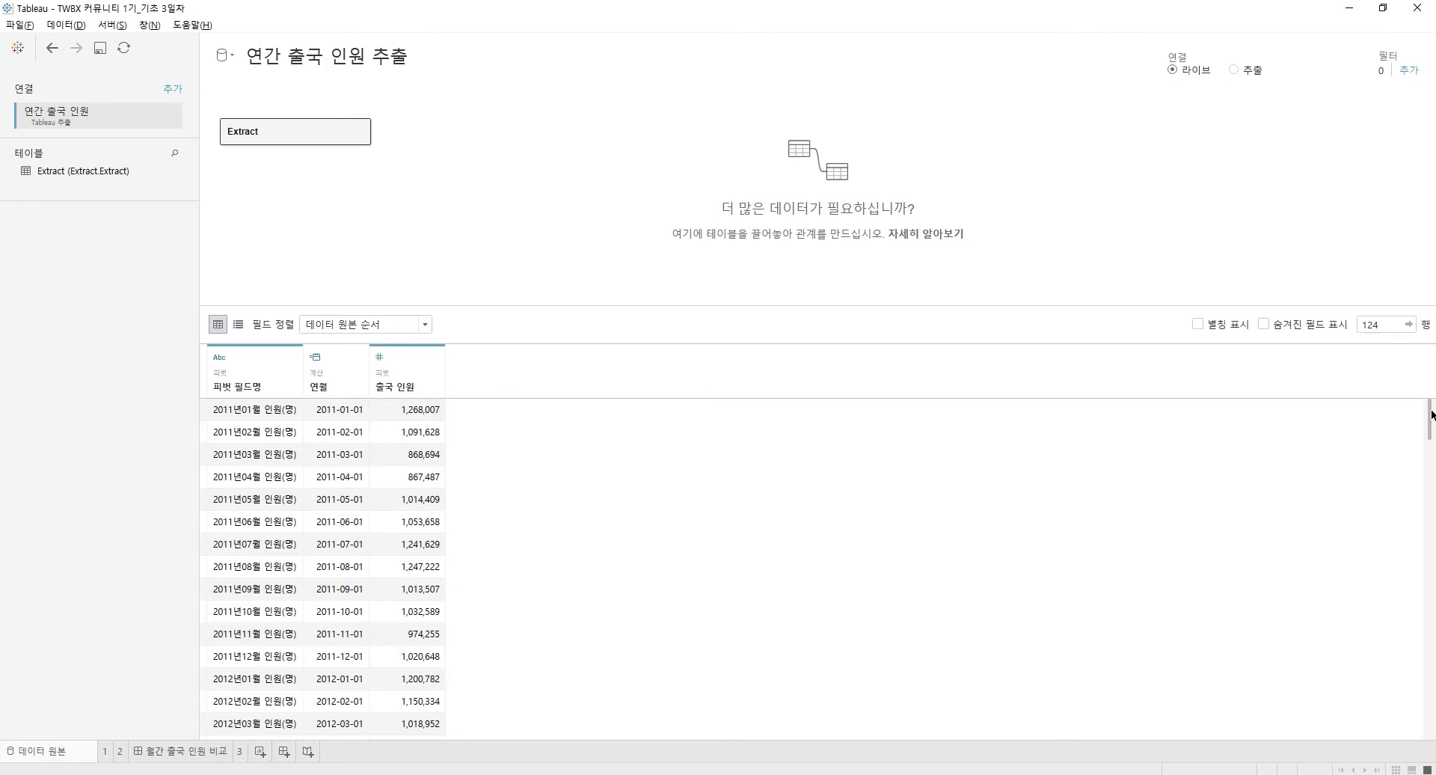
Add a data source filter on 연월 by year/month (연도/월) that excludes Null
left_click_drag(1431, 415, 1410, 731)
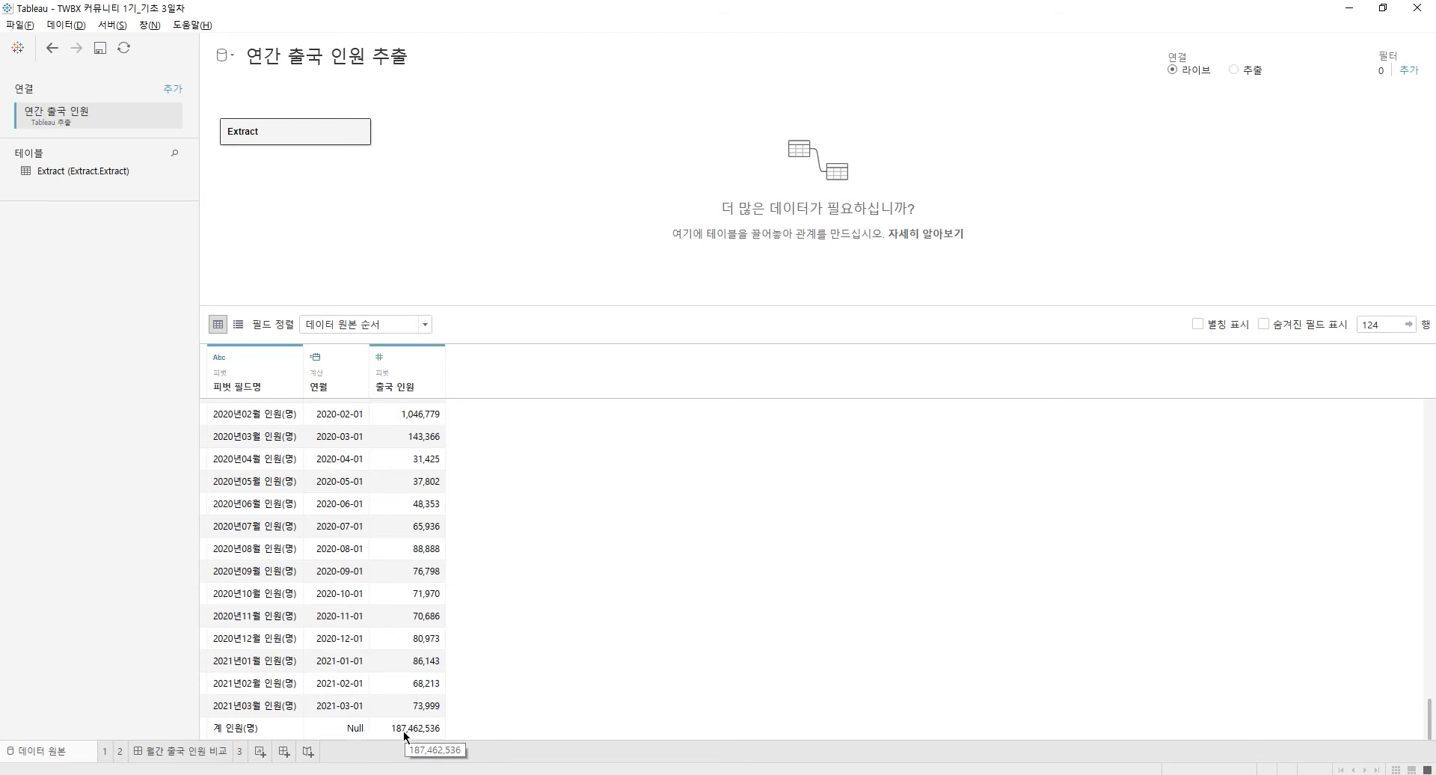
left_click(1409, 72)
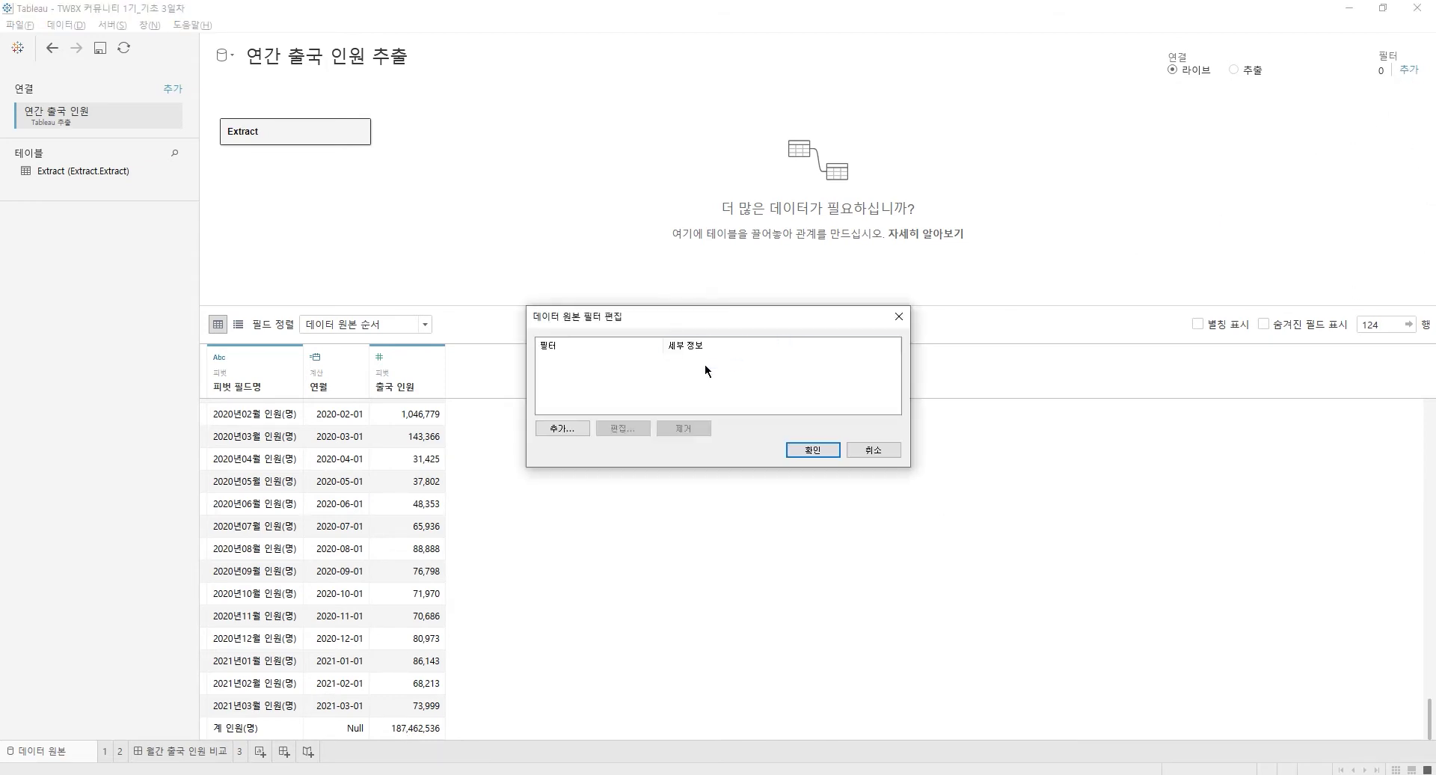
left_click(575, 429)
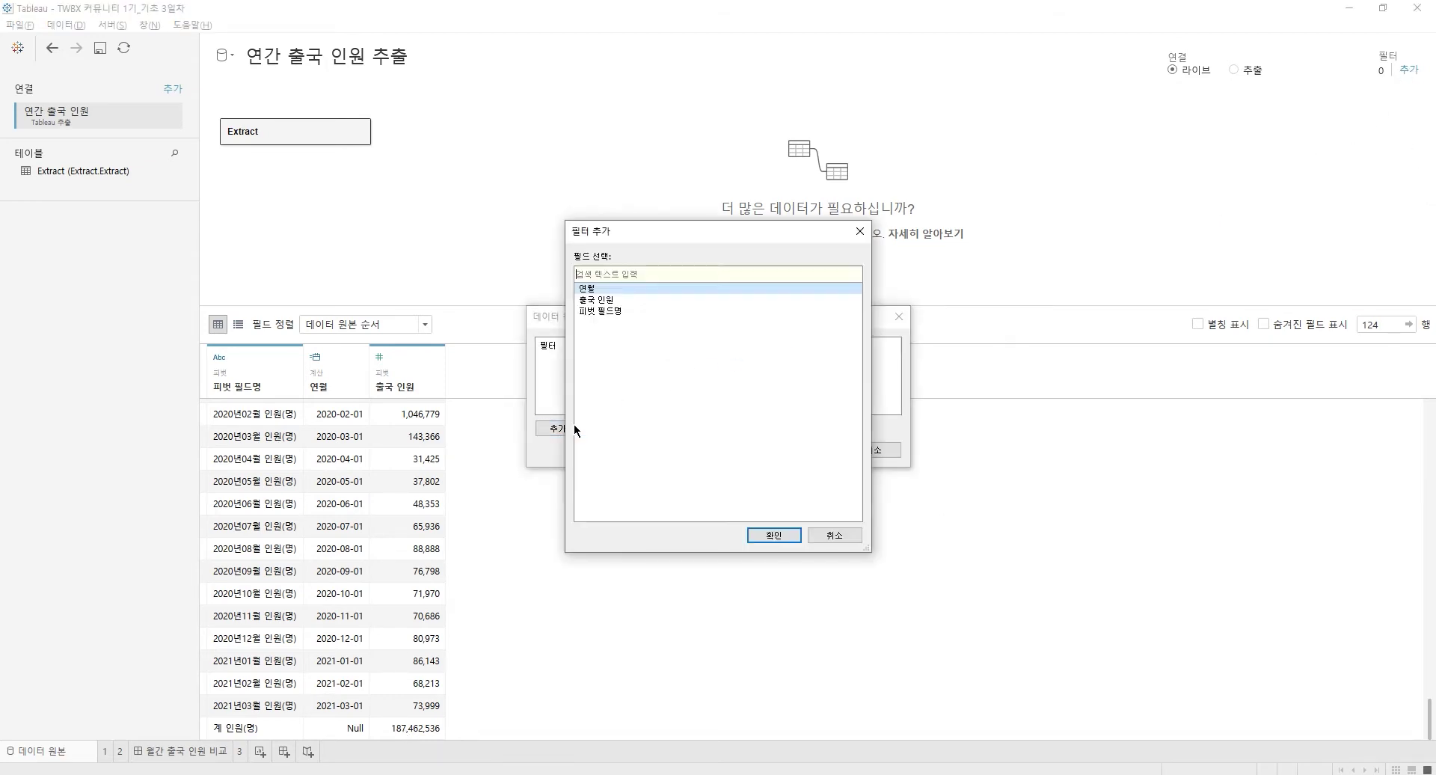
double_click(615, 288)
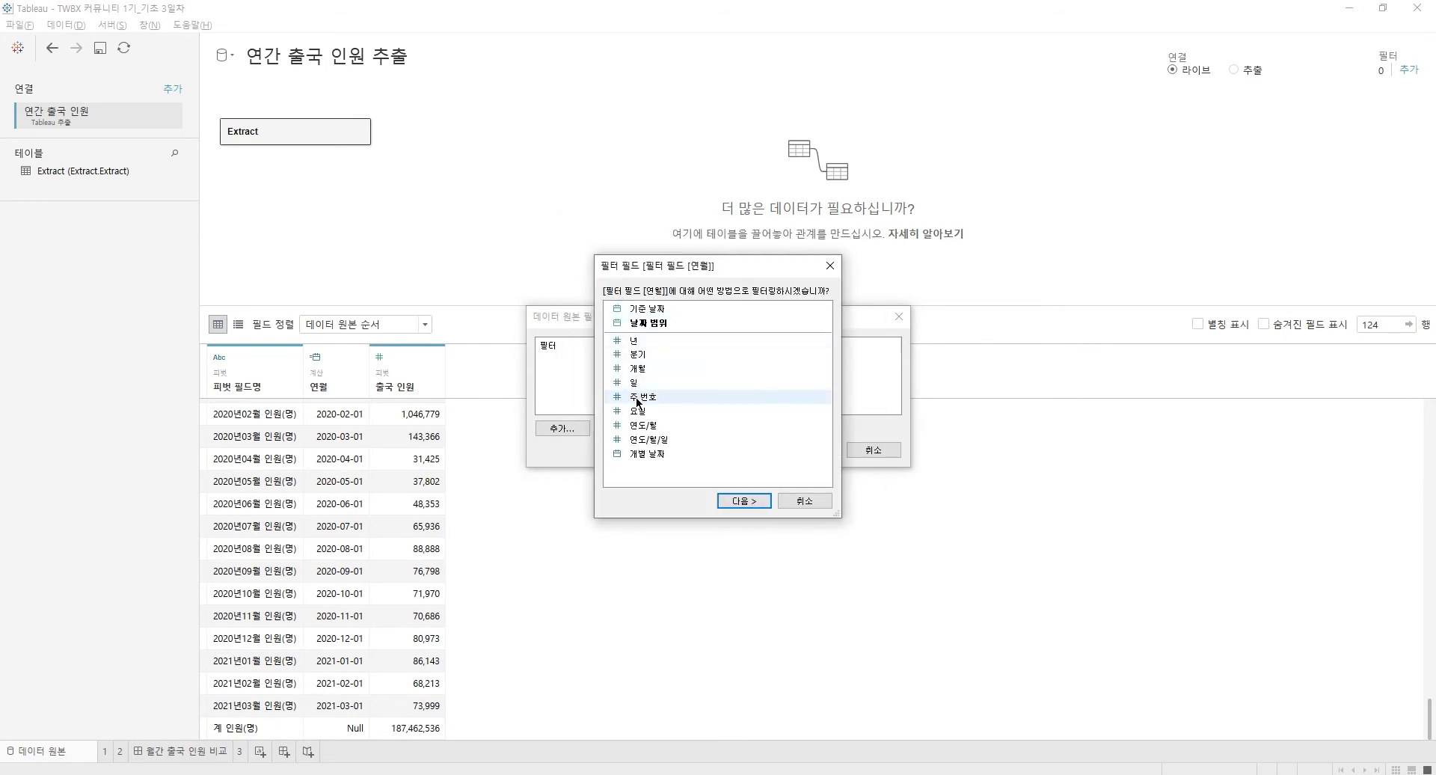
double_click(641, 426)
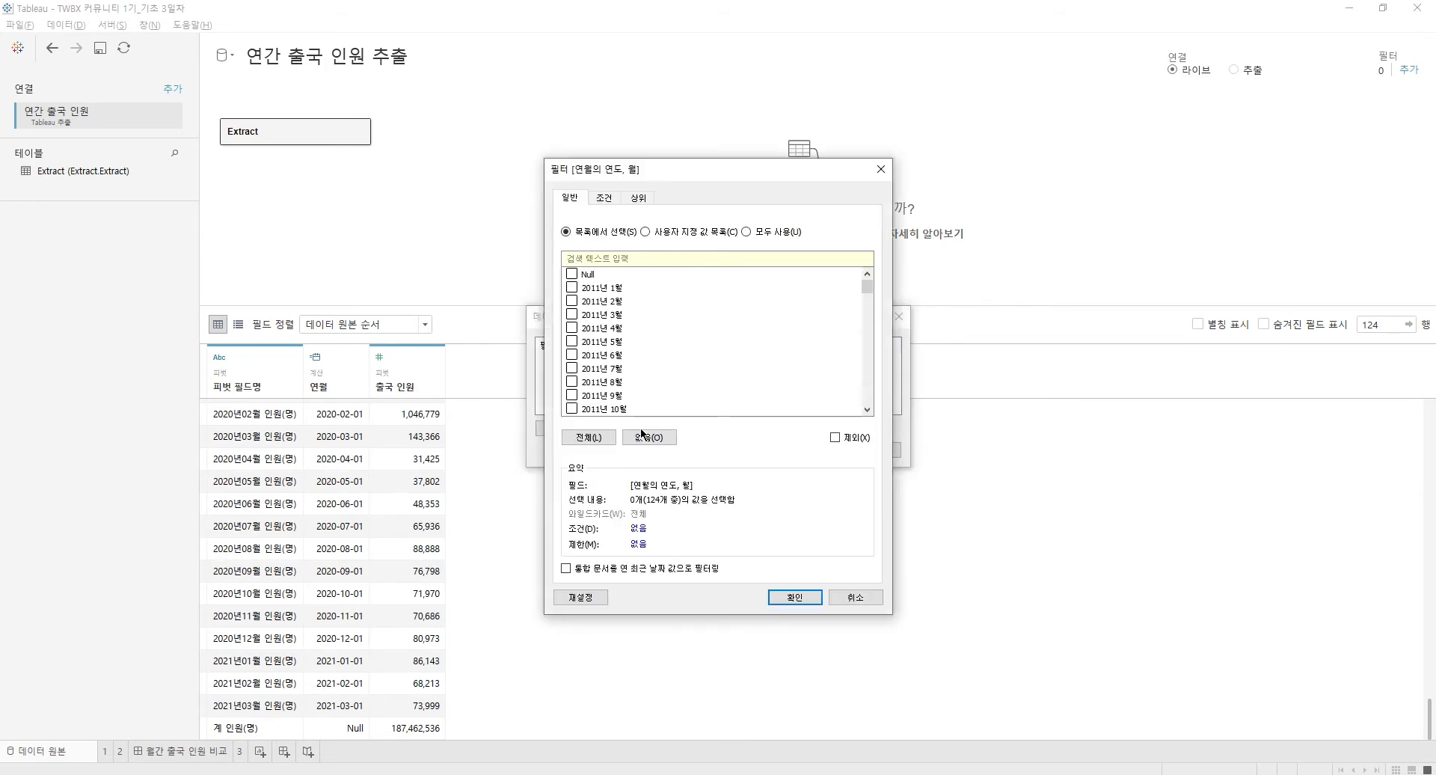
left_click(576, 276)
left_click(848, 440)
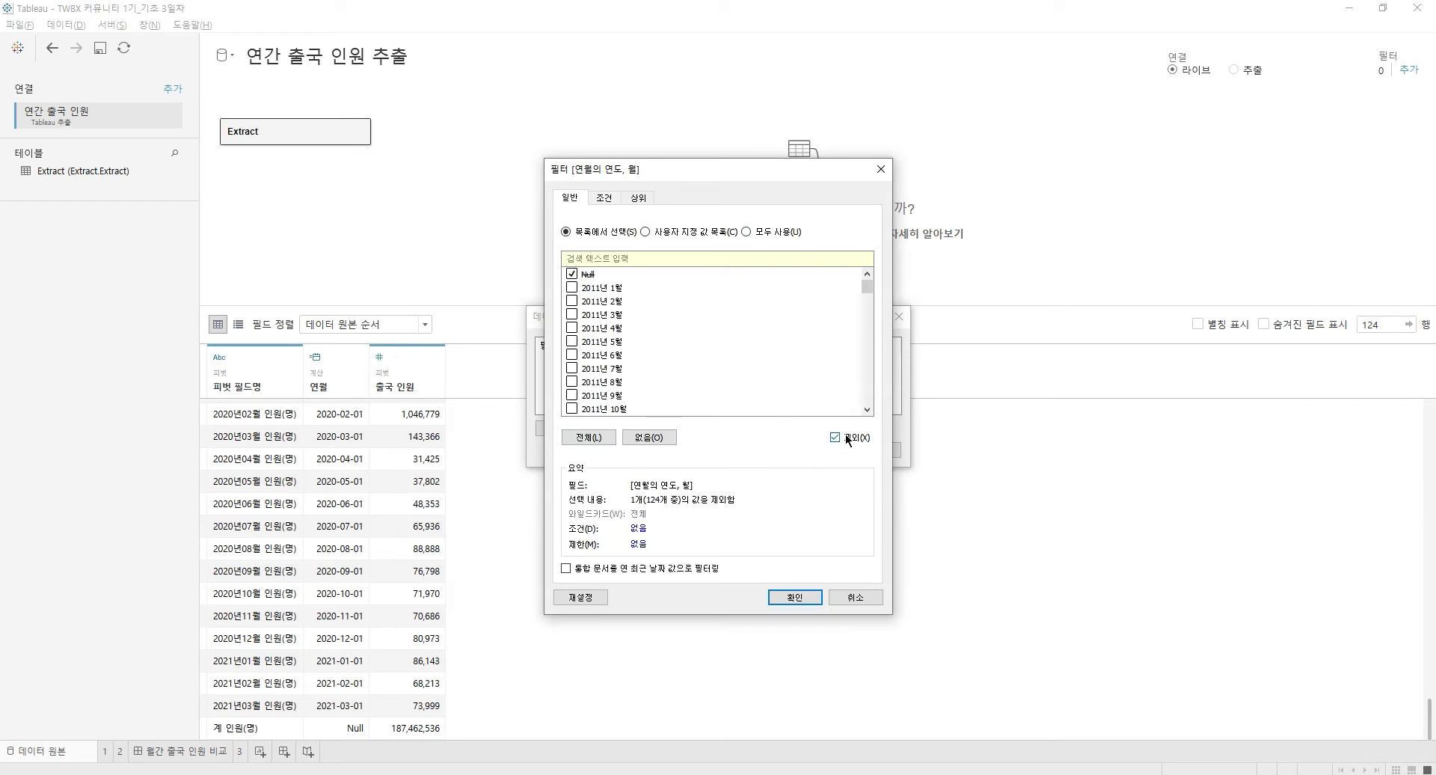
left_click(795, 597)
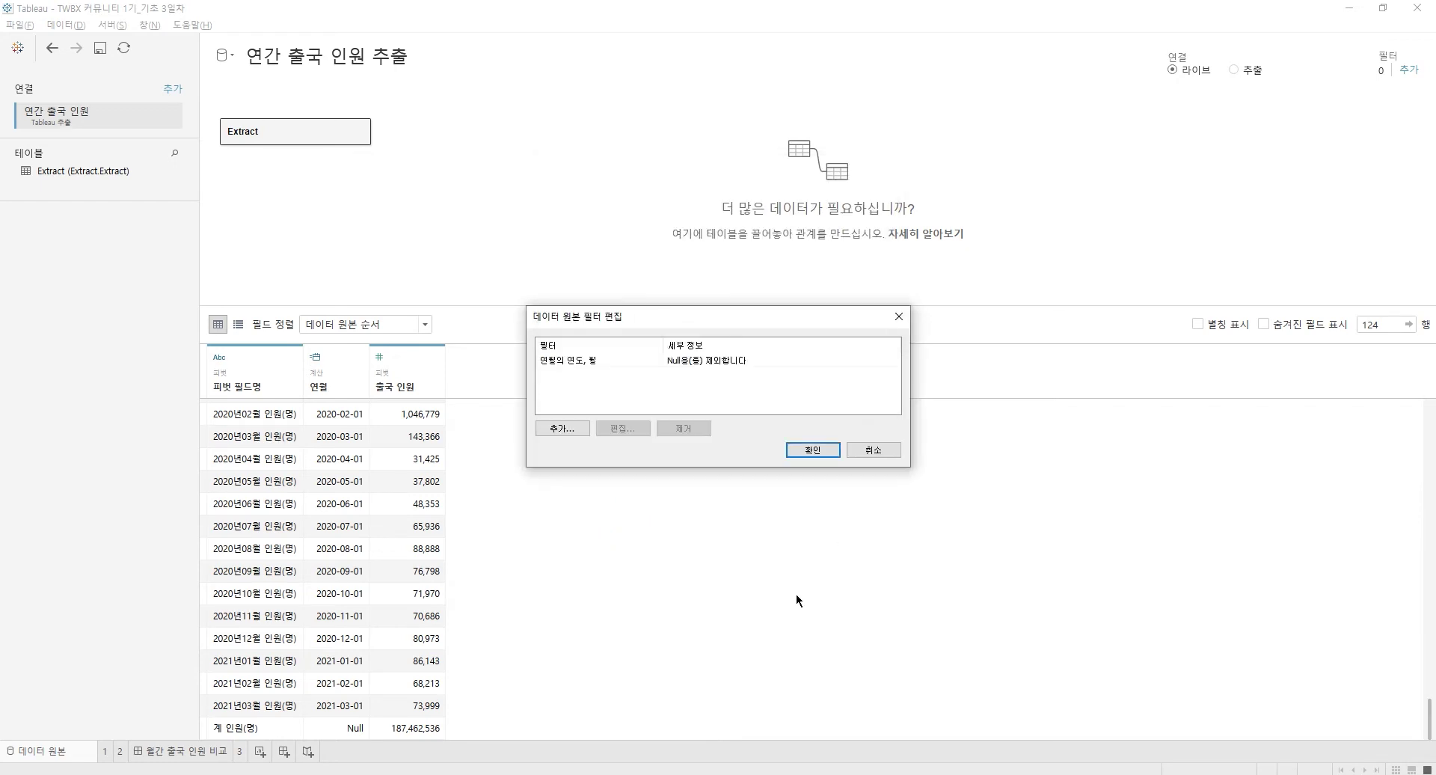
left_click(812, 450)
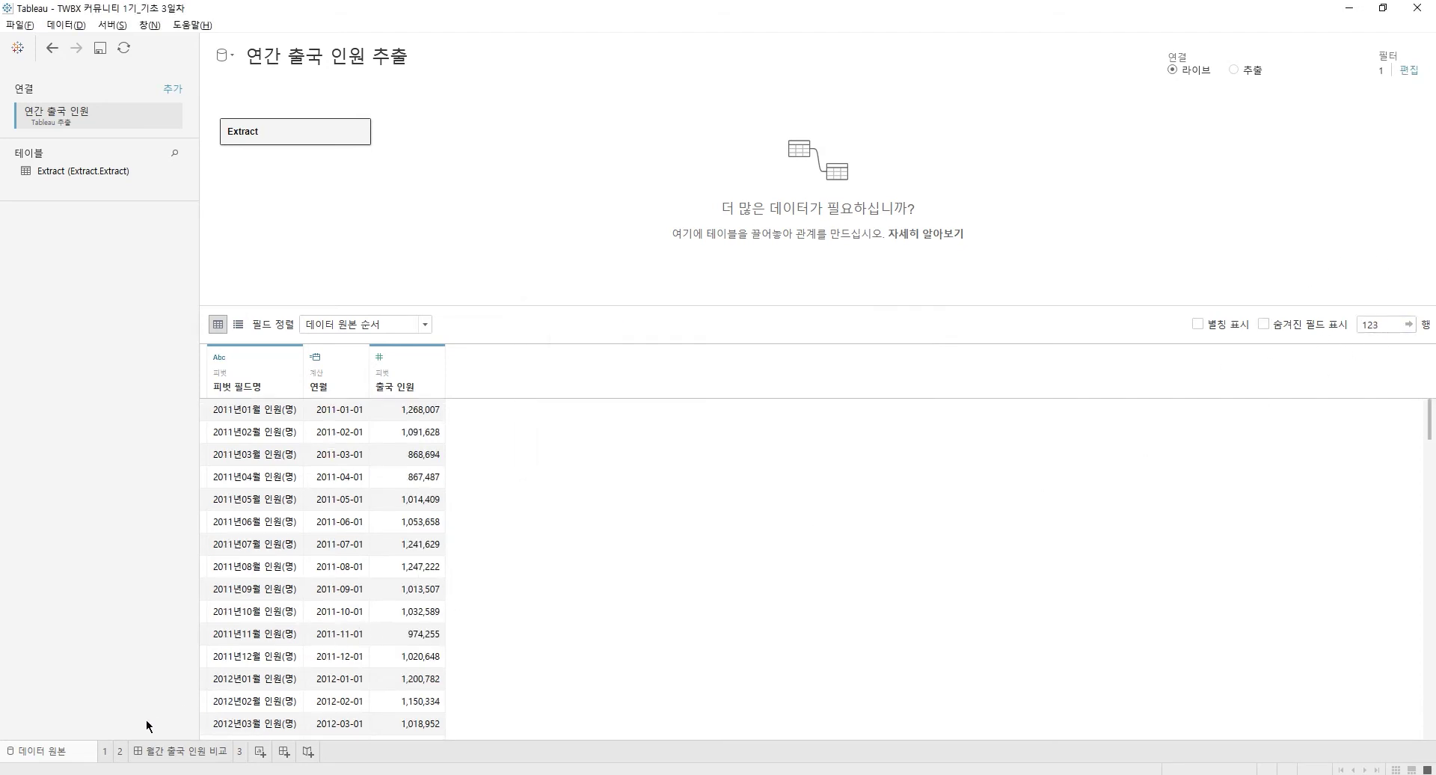
On worksheet 1, place 출국 인원 on the rows and aggregate it as an average (평균)
mouse_move(110, 756)
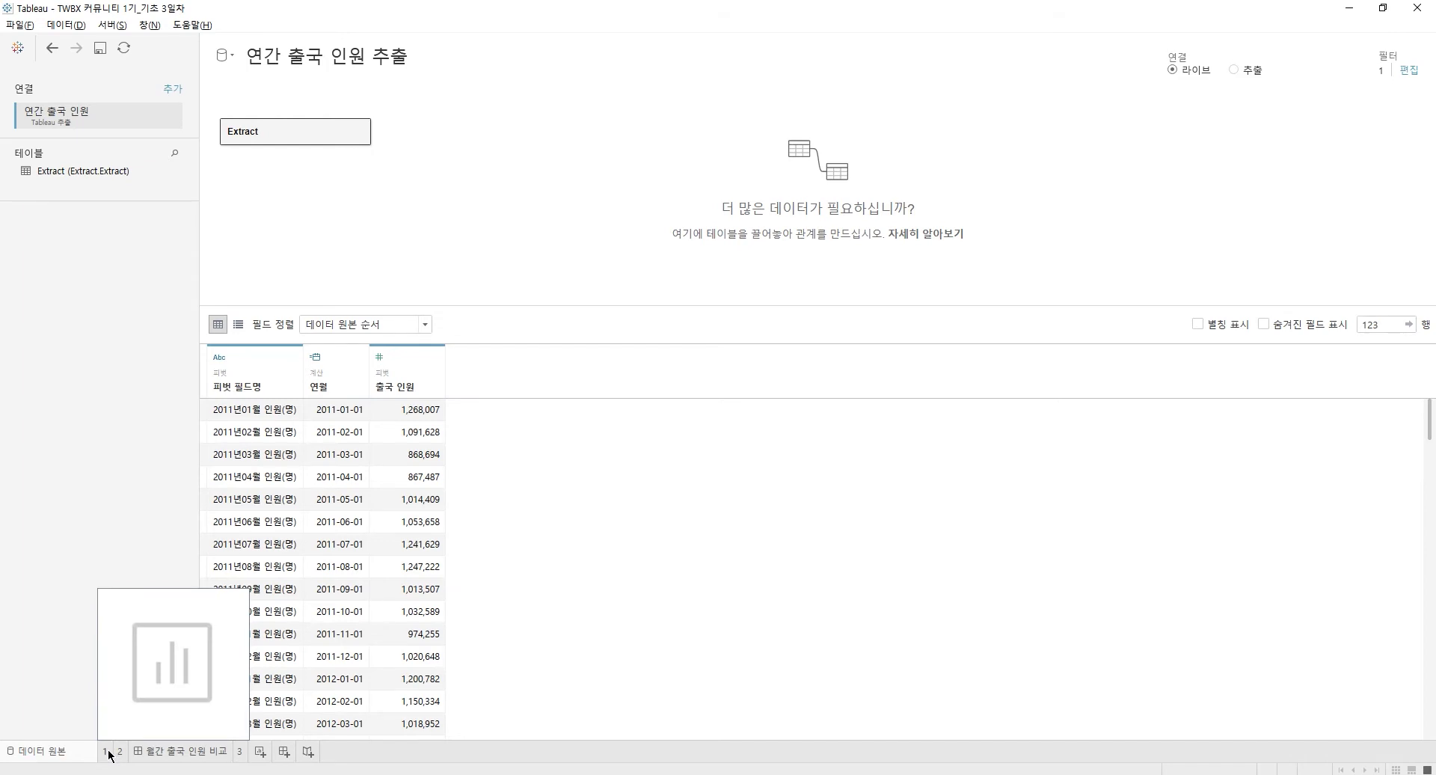
left_click(109, 752)
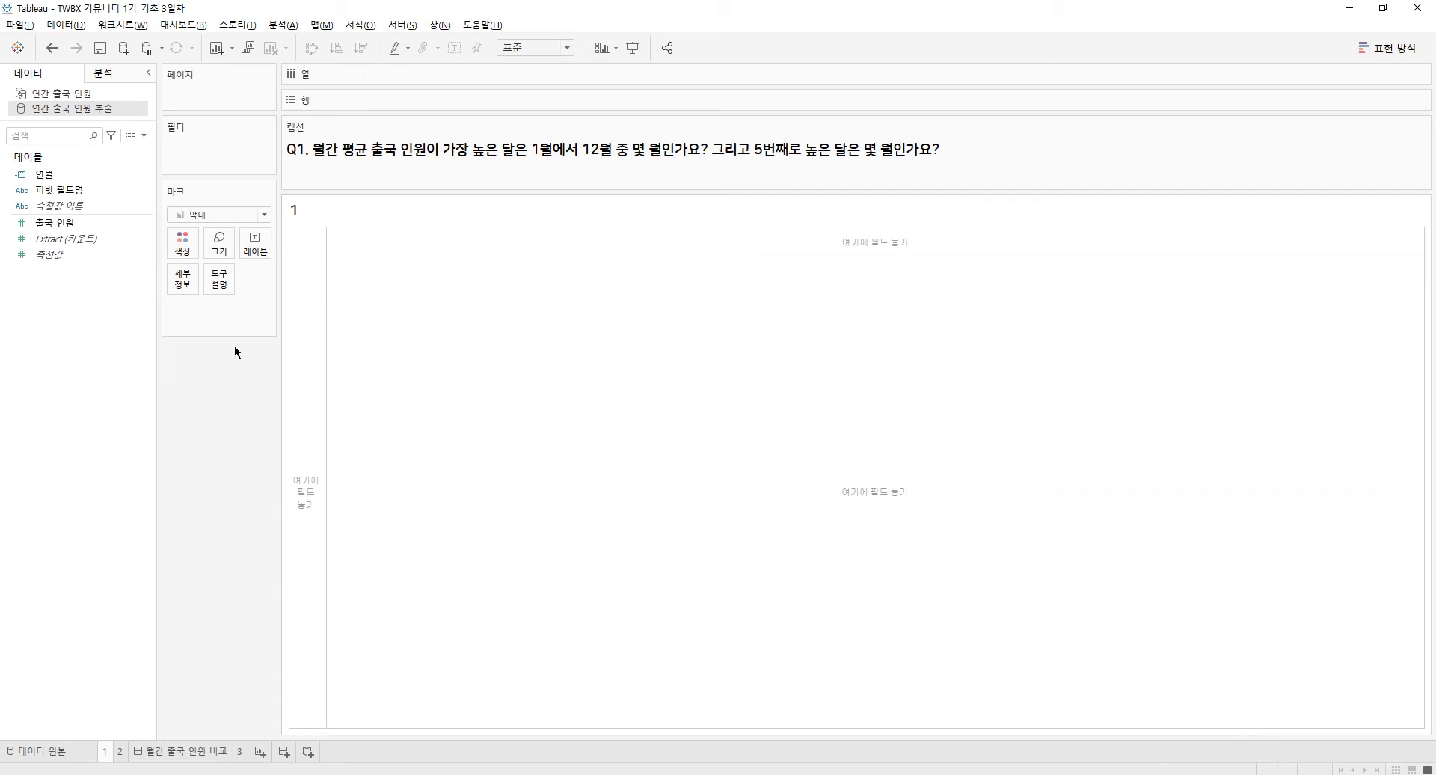
left_click(74, 224)
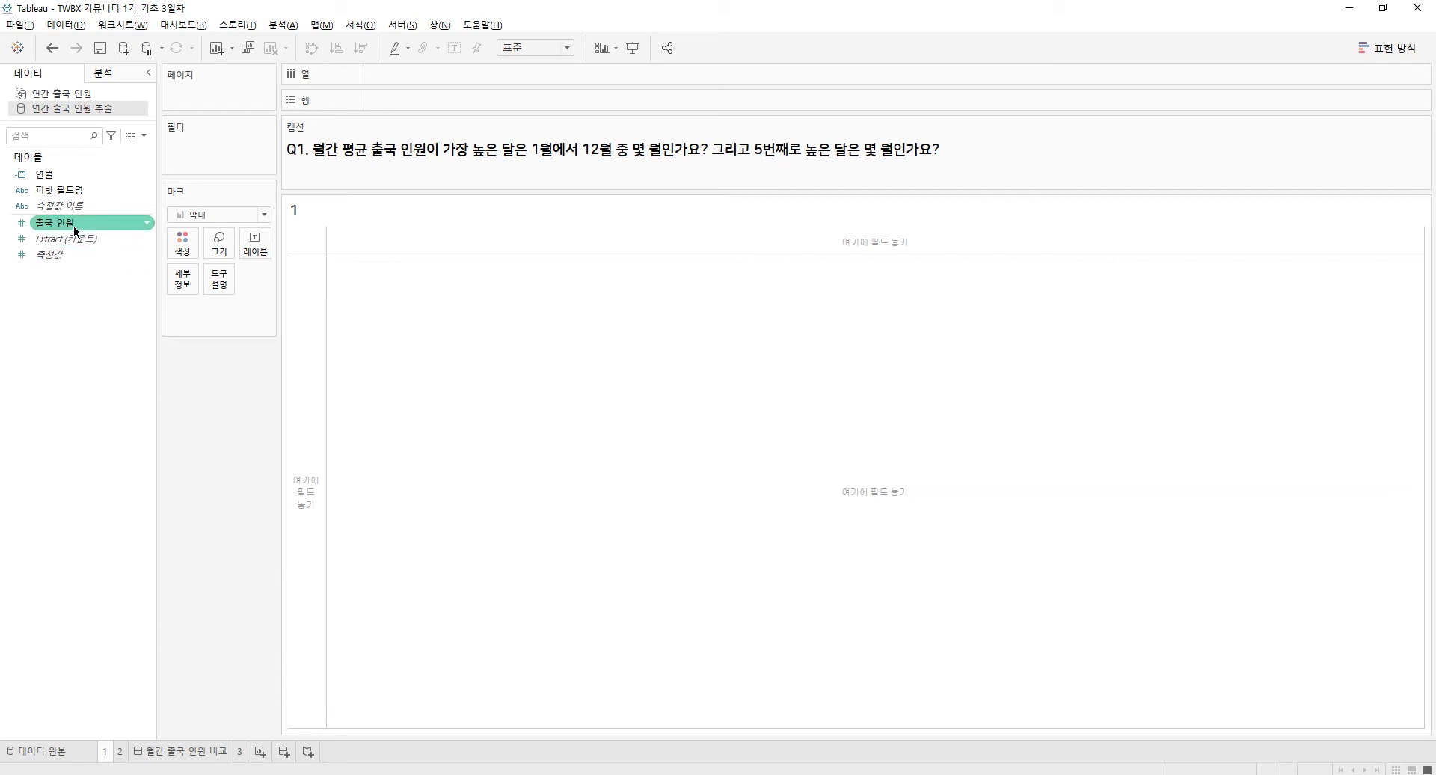
double_click(73, 225)
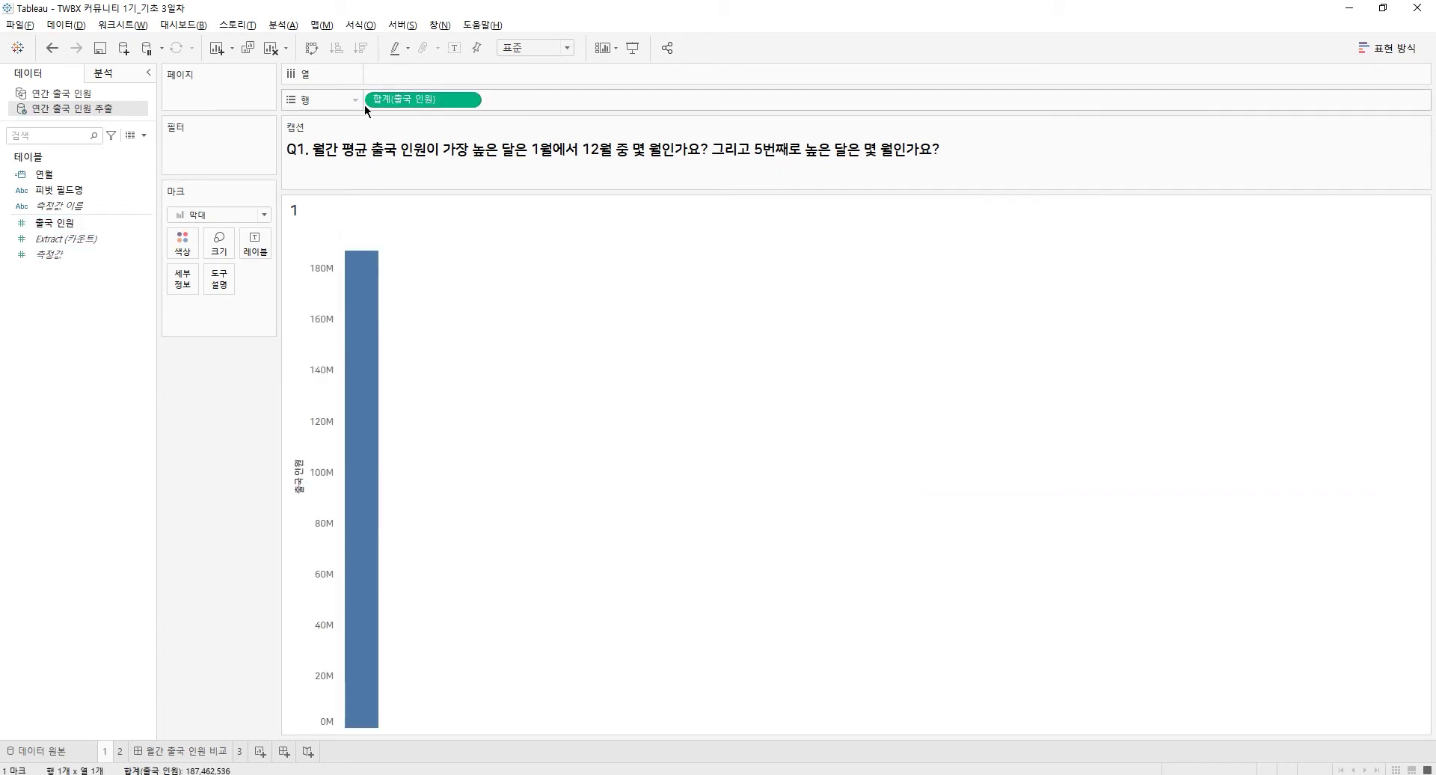
left_click(469, 101)
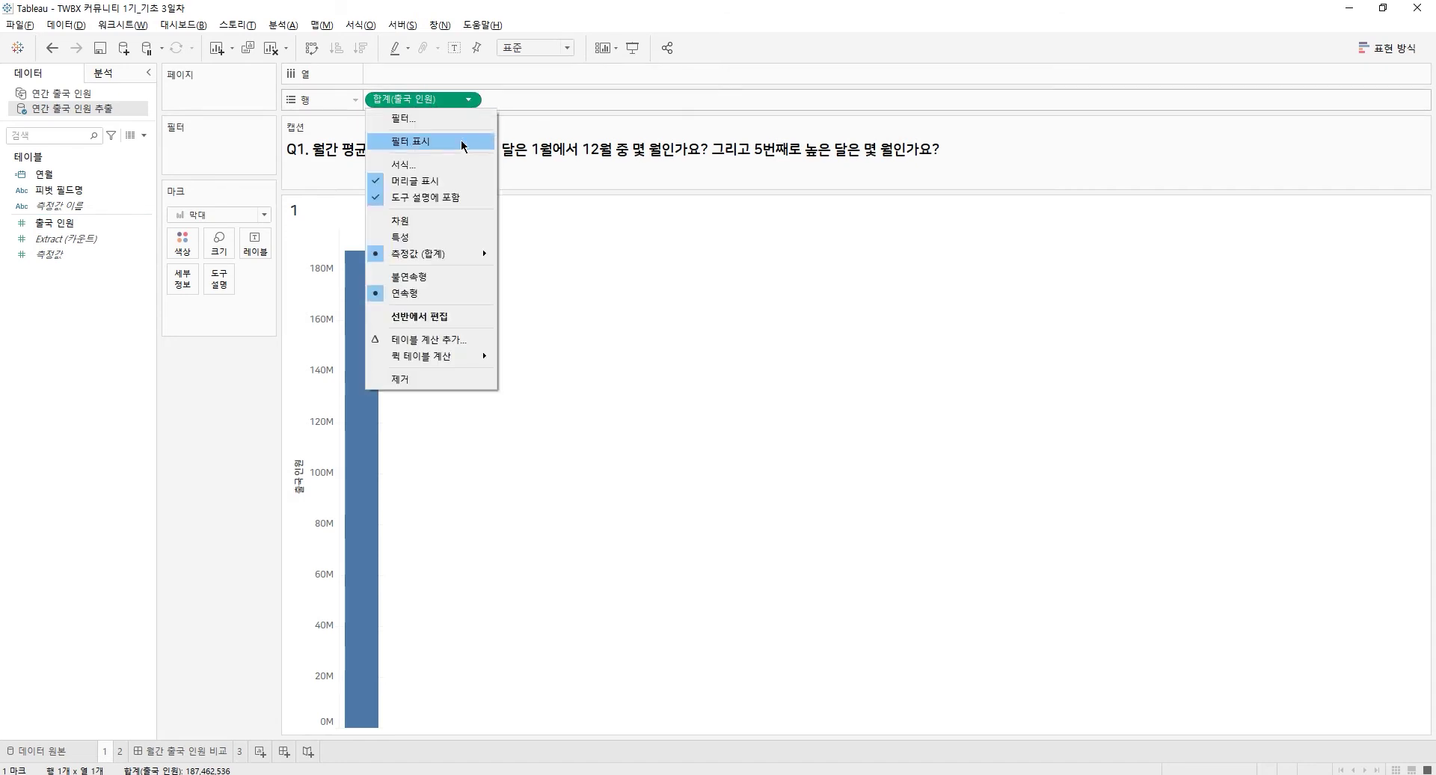
mouse_move(479, 254)
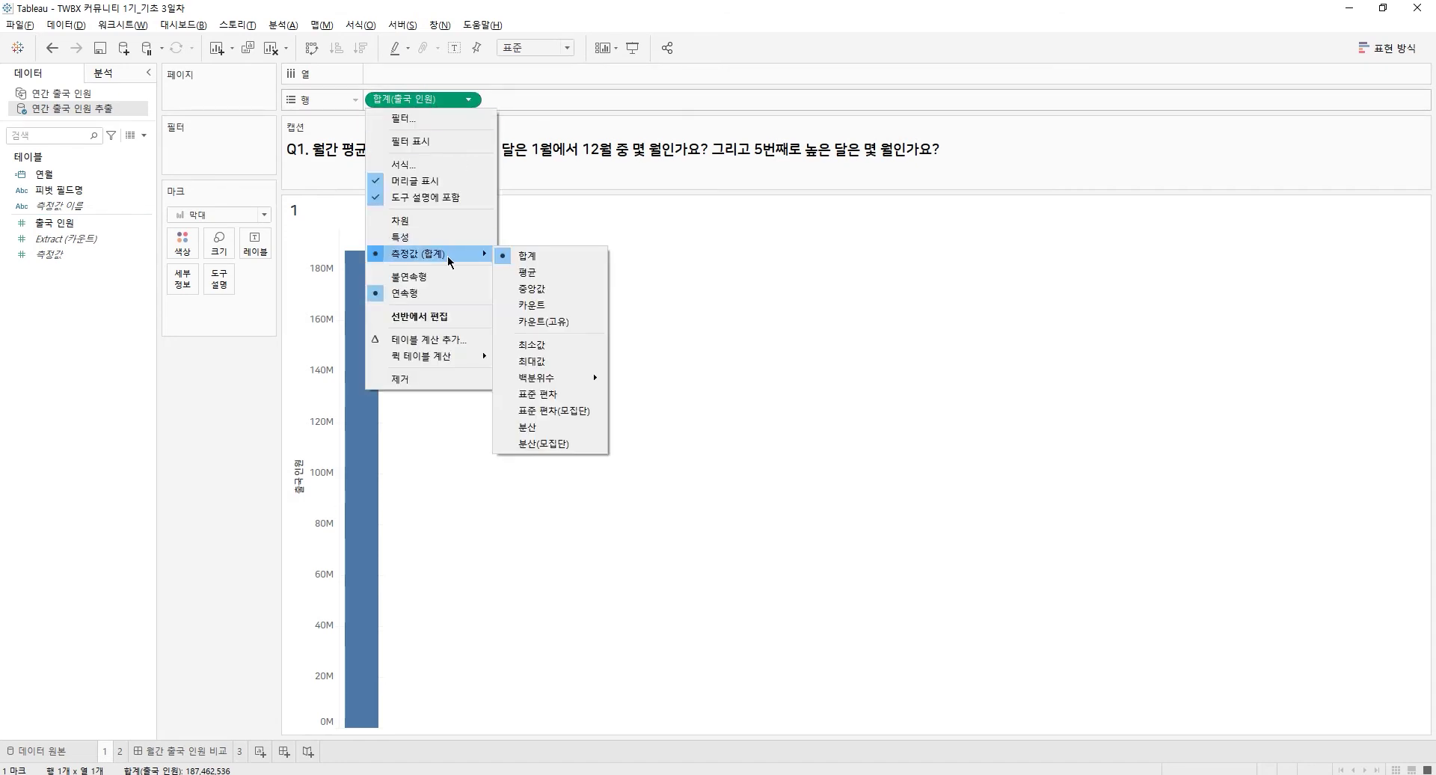
left_click(526, 274)
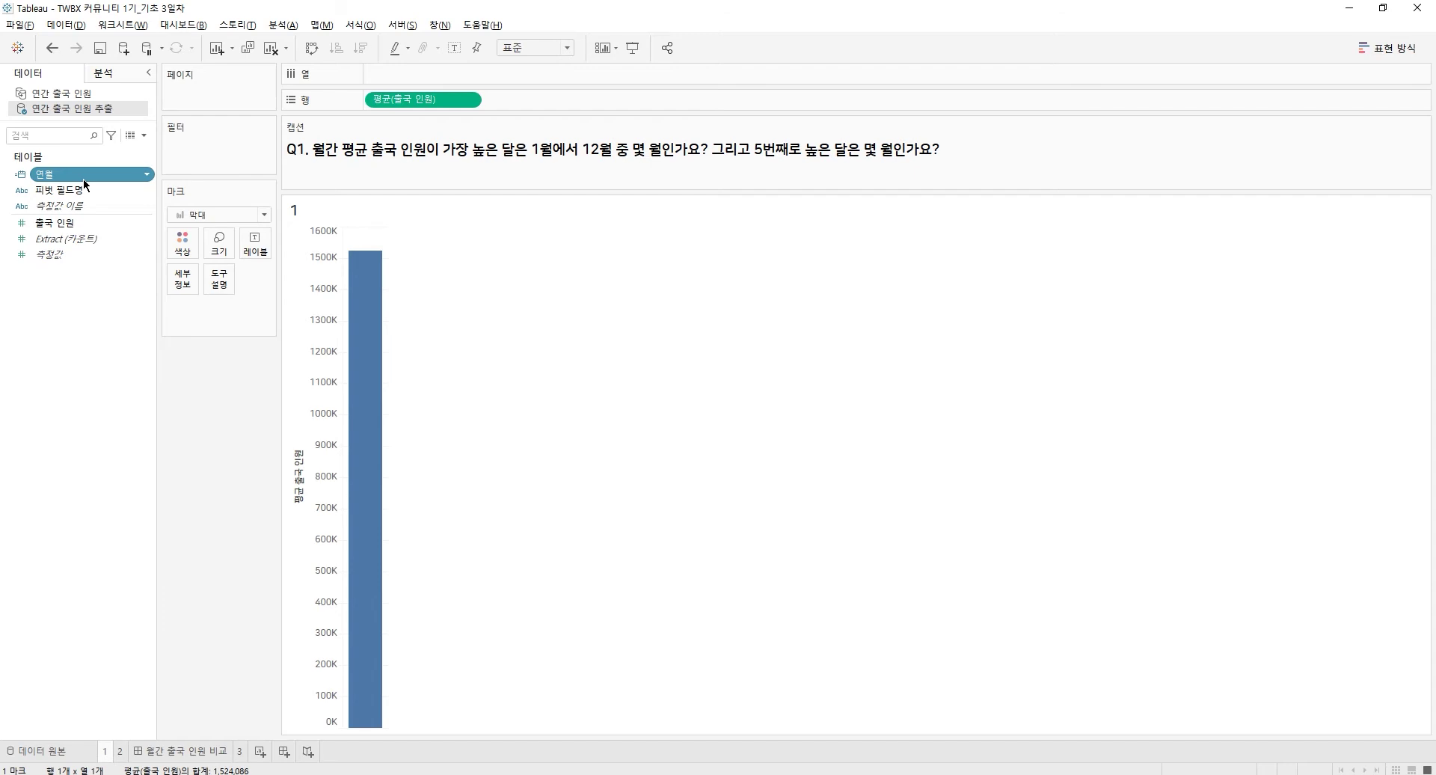
Add 연월 to the columns as the discrete month, 월(연월)
left_click_drag(83, 178, 301, 153)
left_click_drag(452, 74, 452, 75)
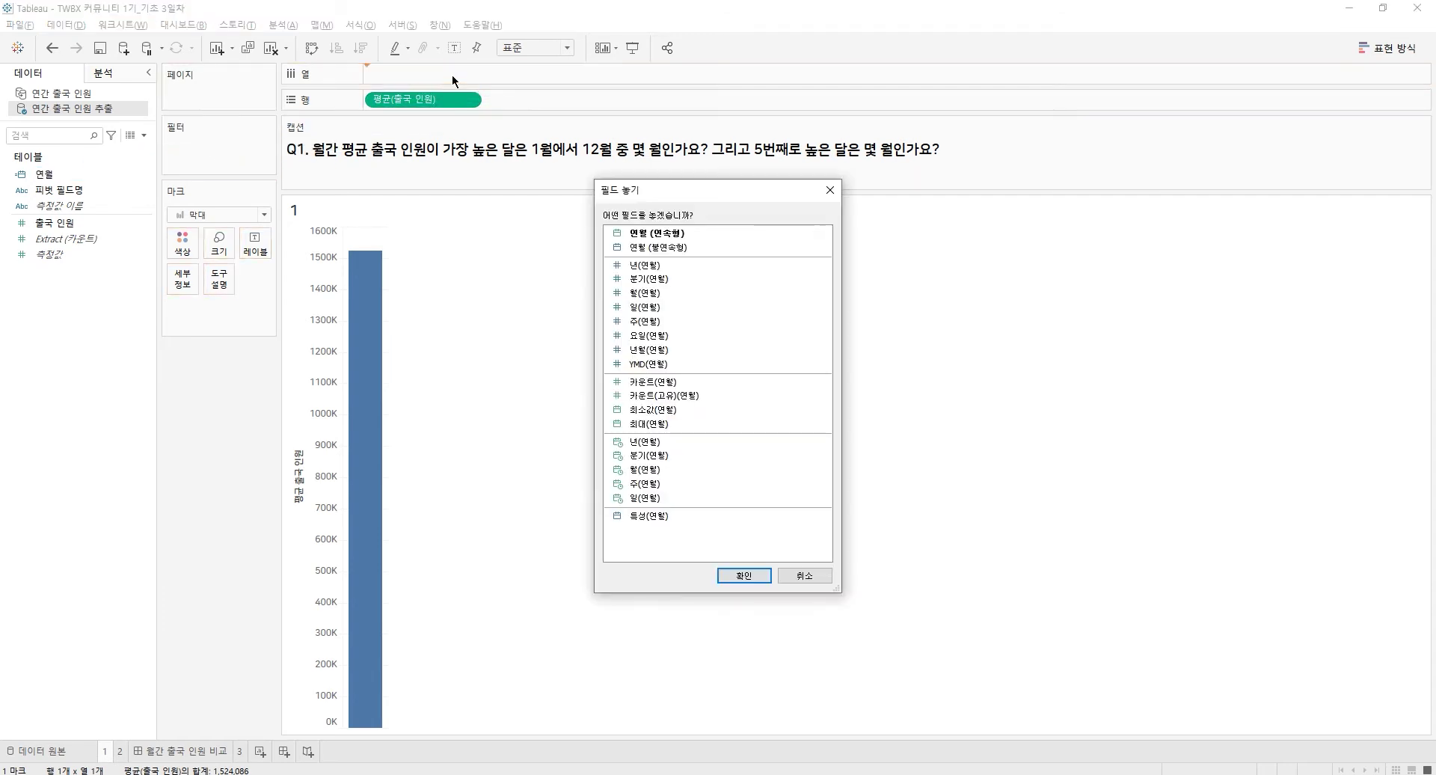
double_click(647, 294)
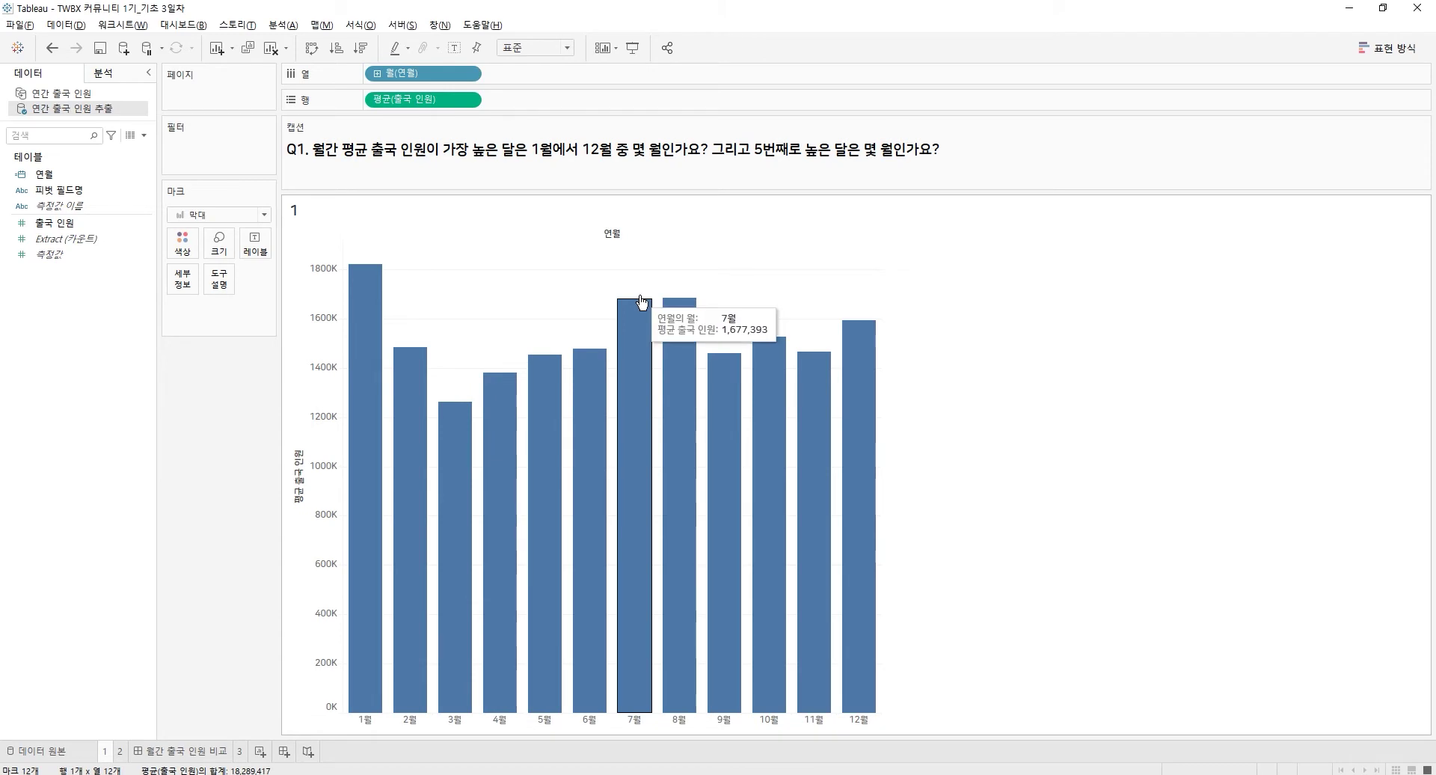
mouse_move(375, 303)
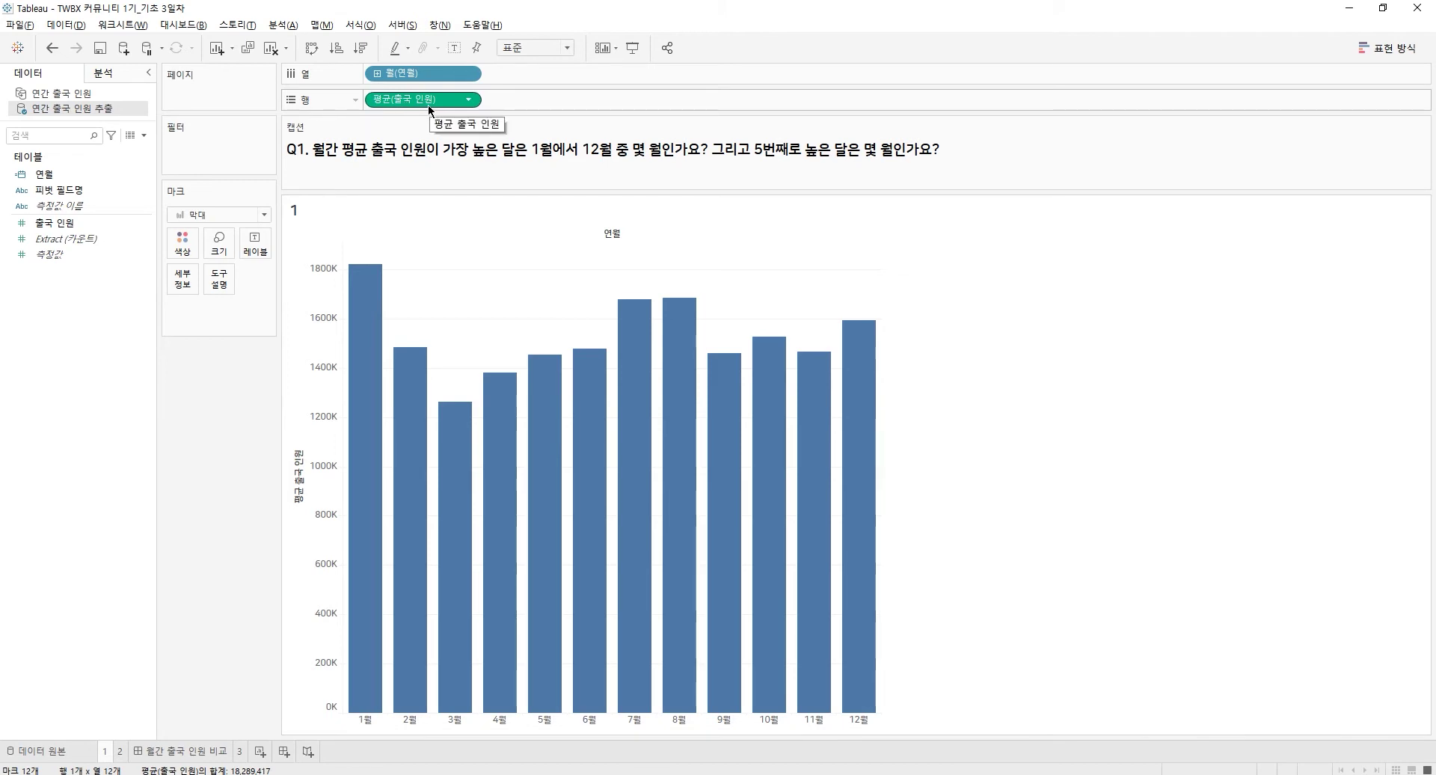
Label the monthly bars with the average 출국 인원 and turn the labels into a rank (순위) quick table calculation
left_click_drag(428, 100, 260, 250)
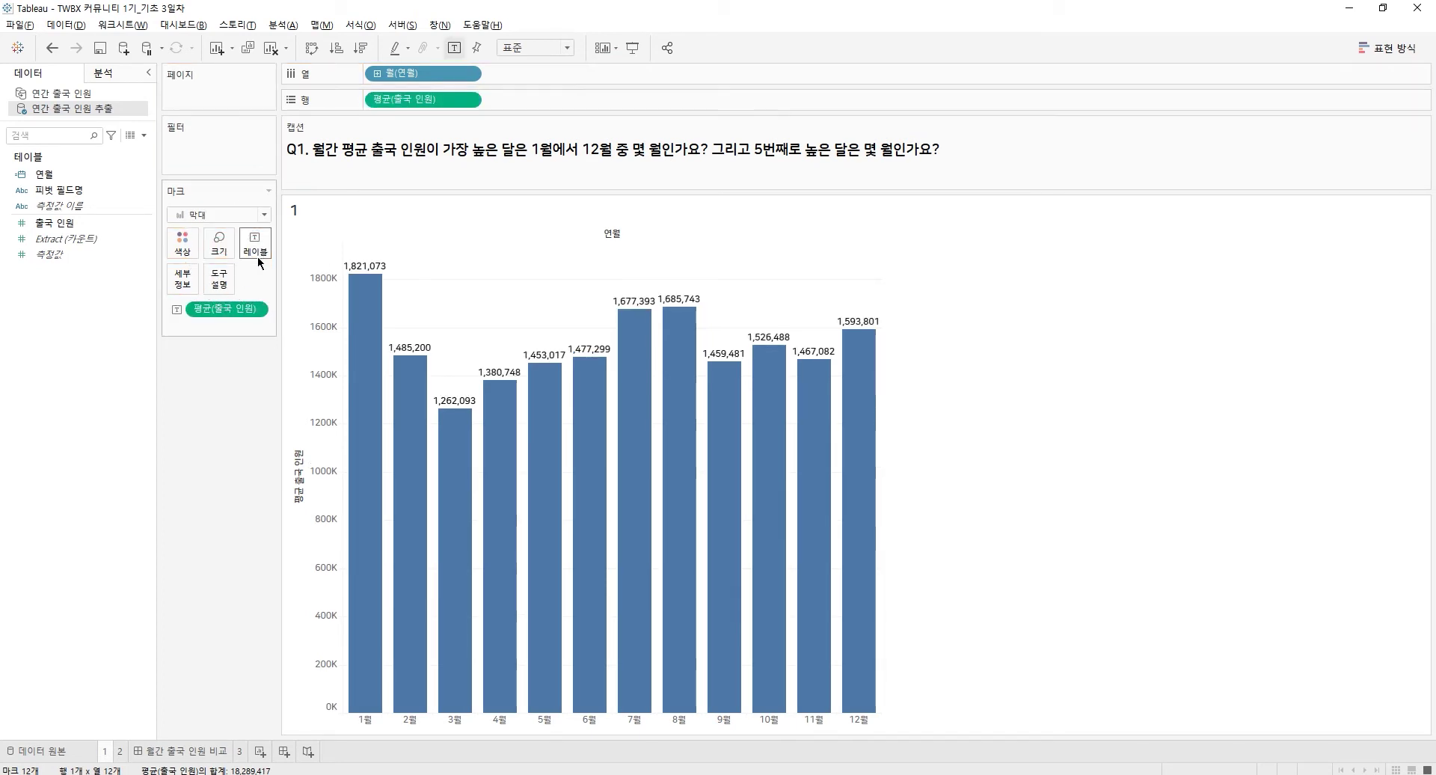
left_click(254, 310)
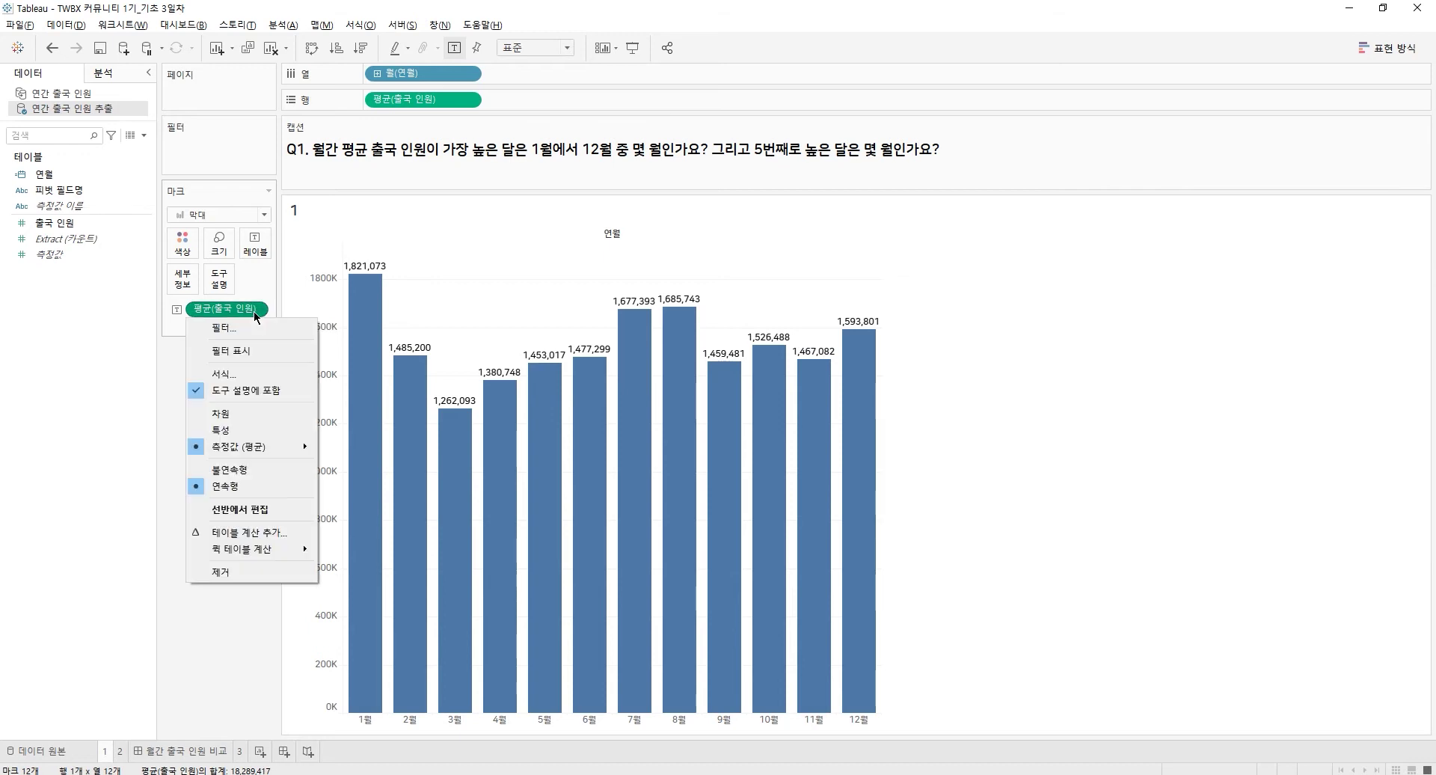
mouse_move(233, 554)
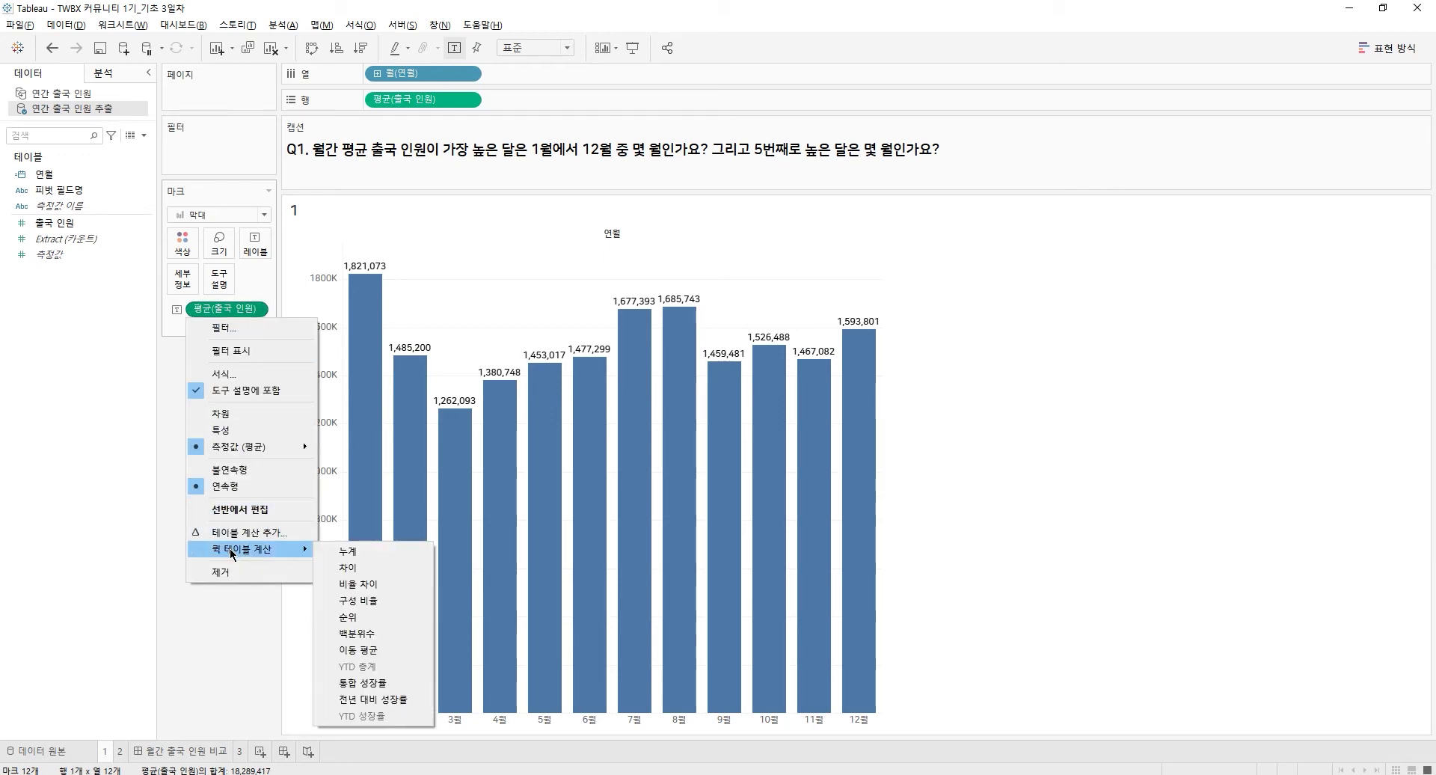
left_click(371, 618)
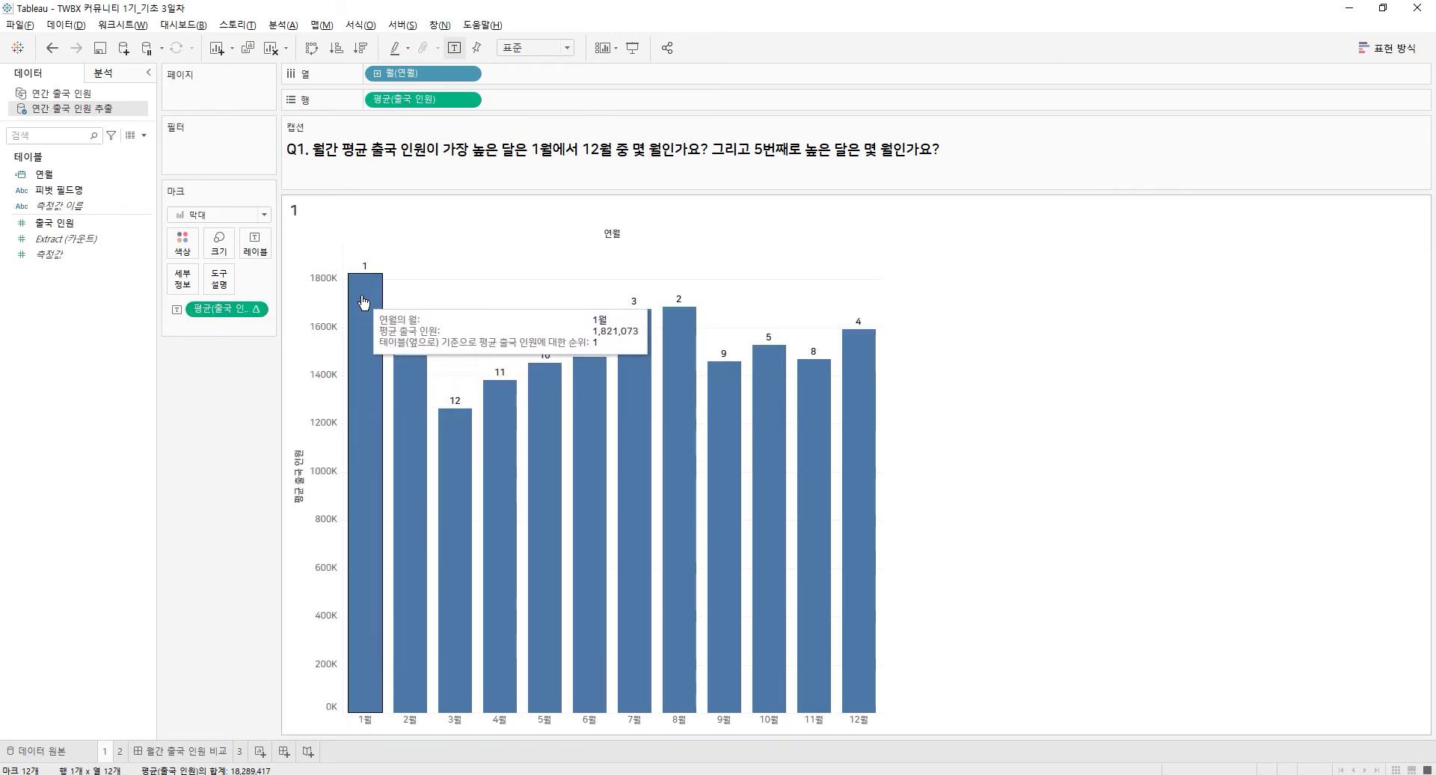
mouse_move(682, 311)
mouse_move(636, 329)
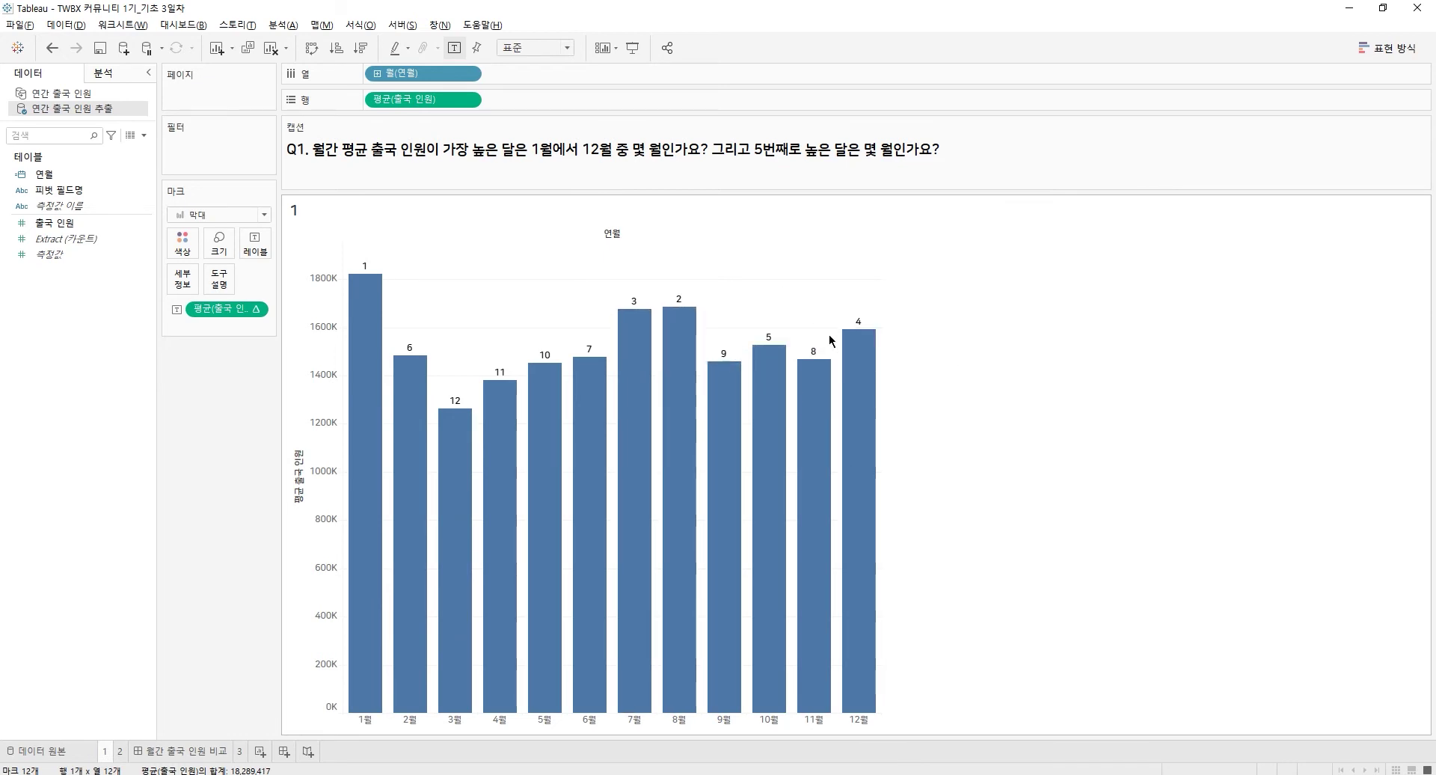
mouse_move(863, 361)
mouse_move(777, 386)
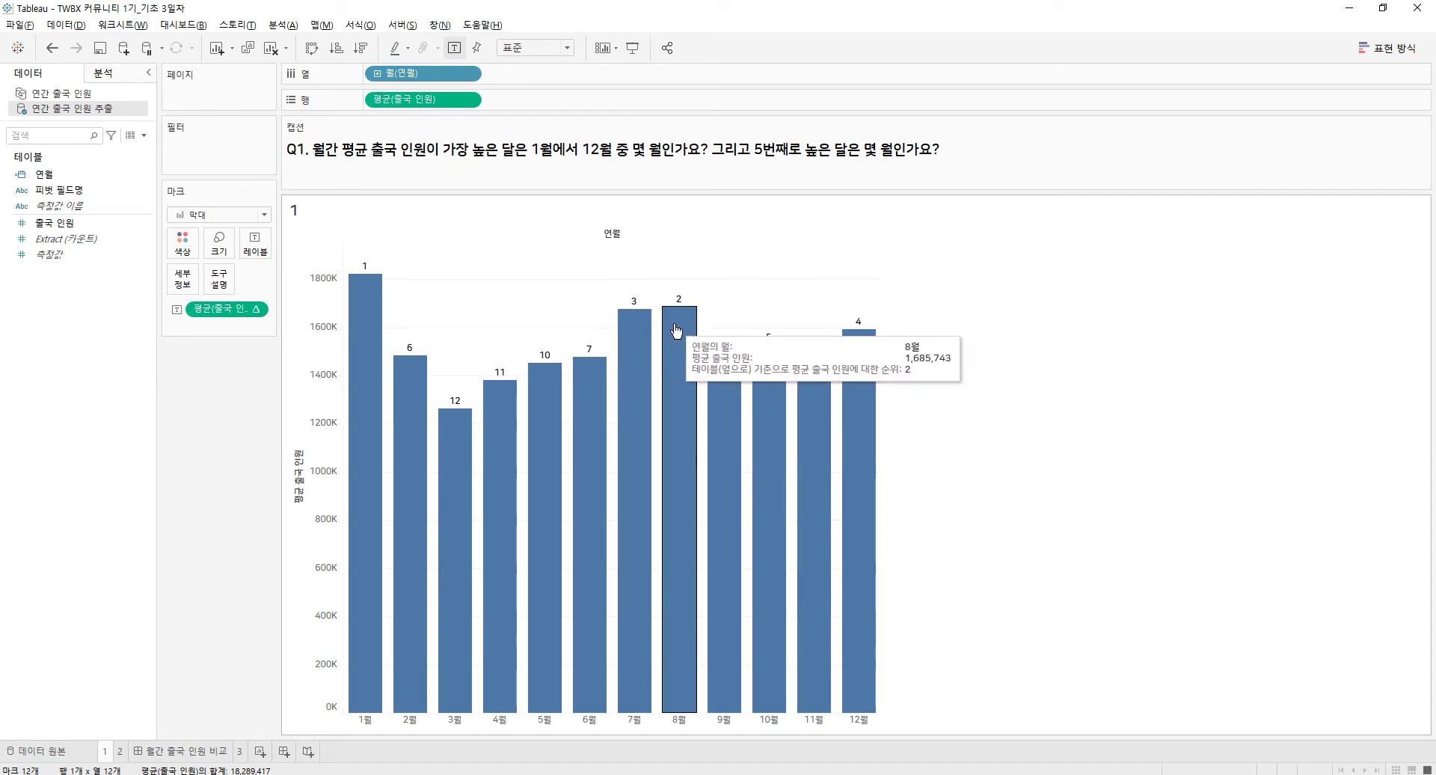
mouse_move(774, 416)
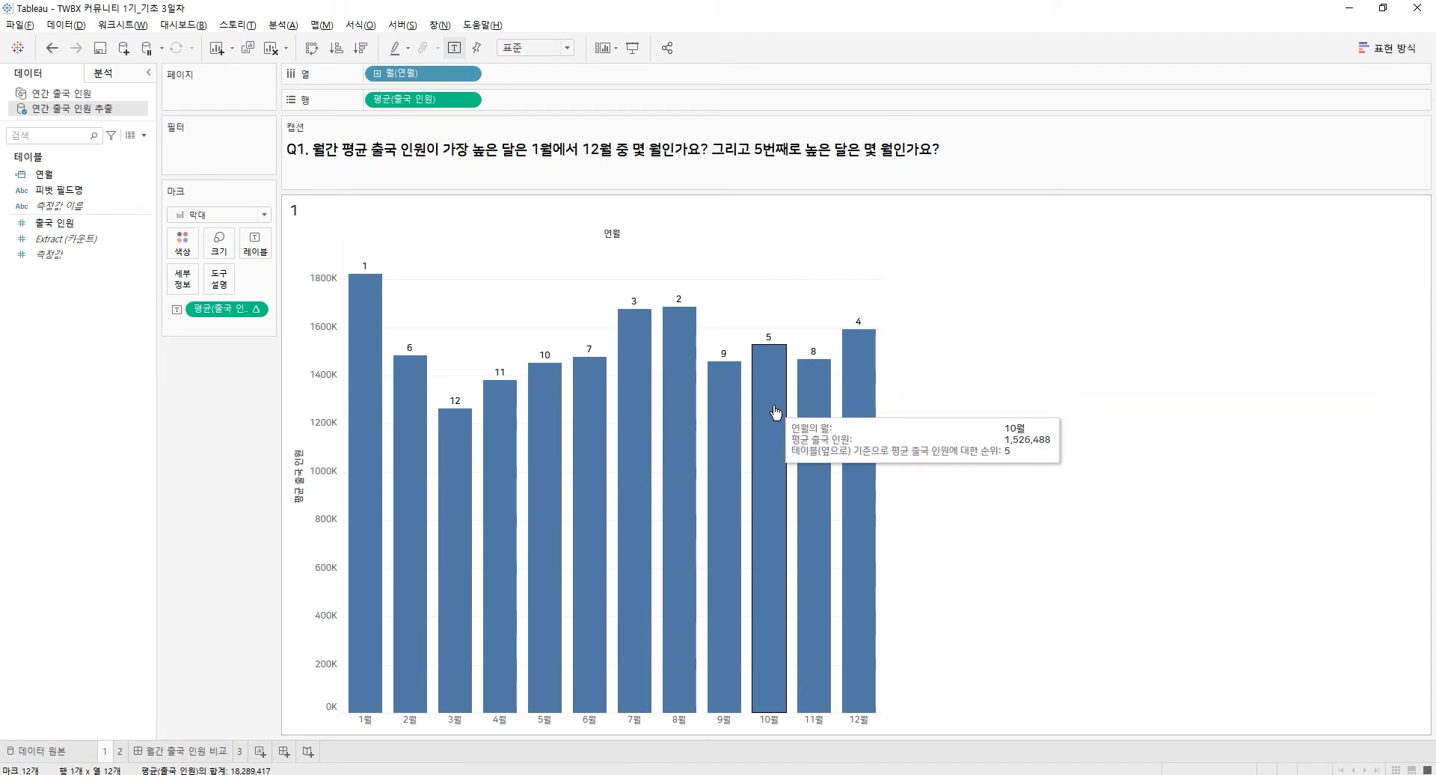
On worksheet 2, place 출국 인원 on the rows and 연월 on the columns as the continuous month, 월(연월)
left_click(120, 751)
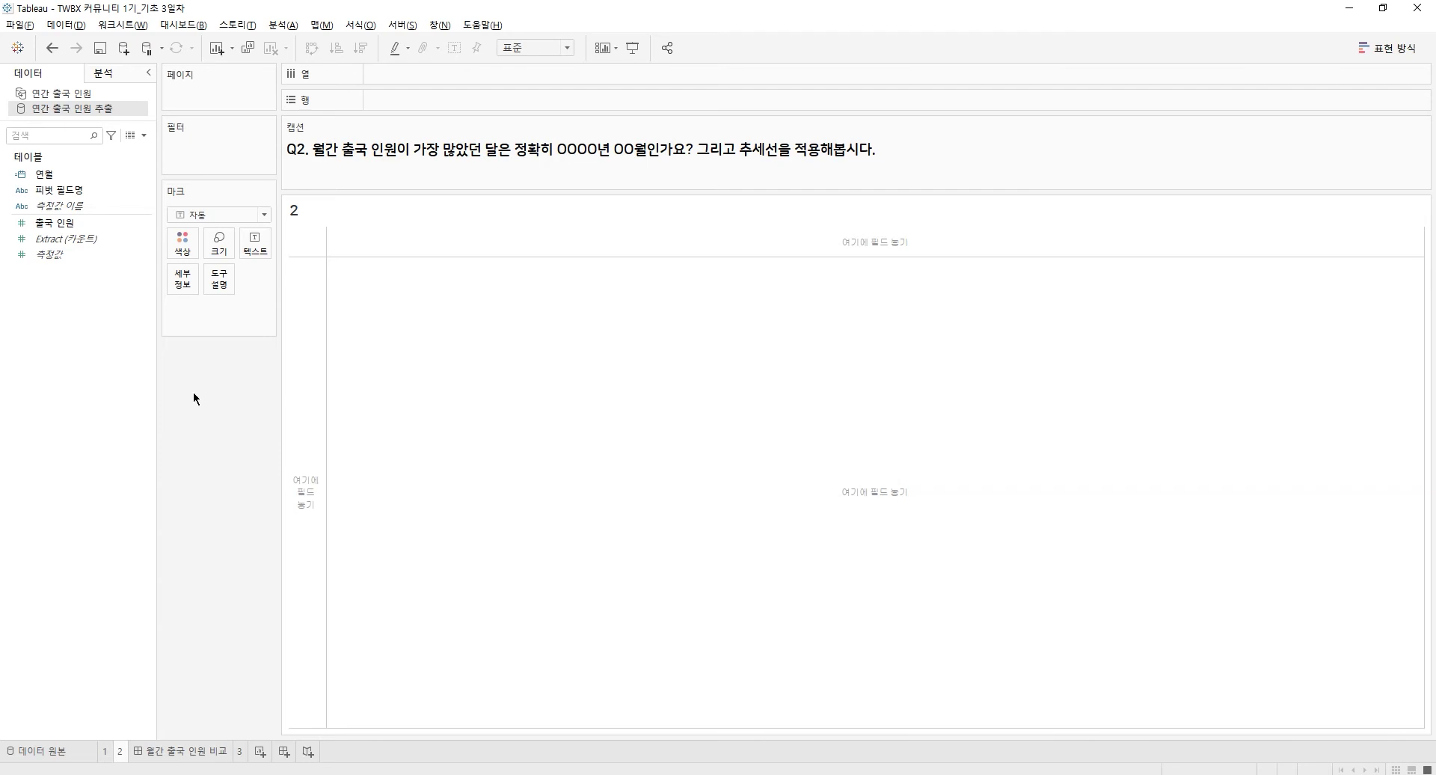
double_click(52, 222)
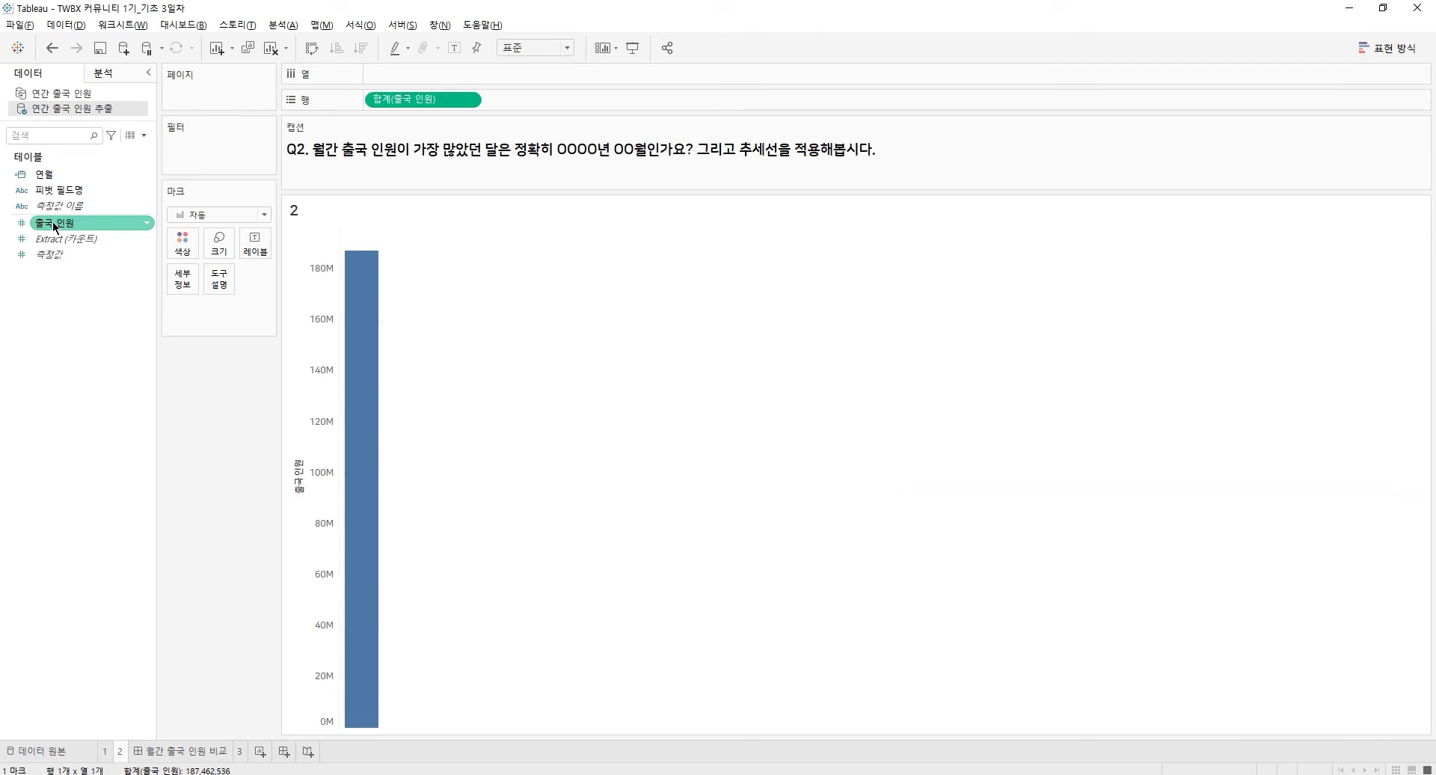
left_click(51, 176)
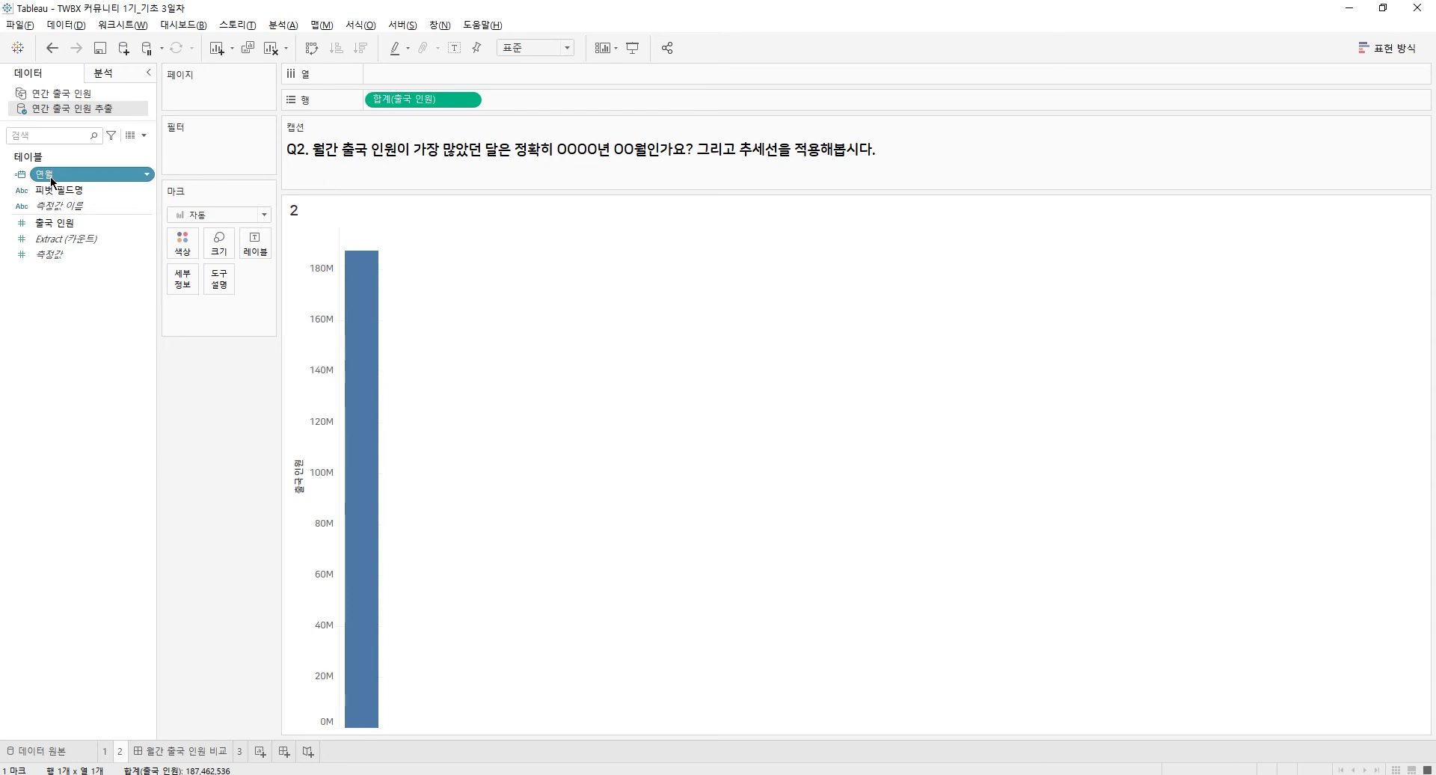
left_click_drag(51, 178, 434, 69)
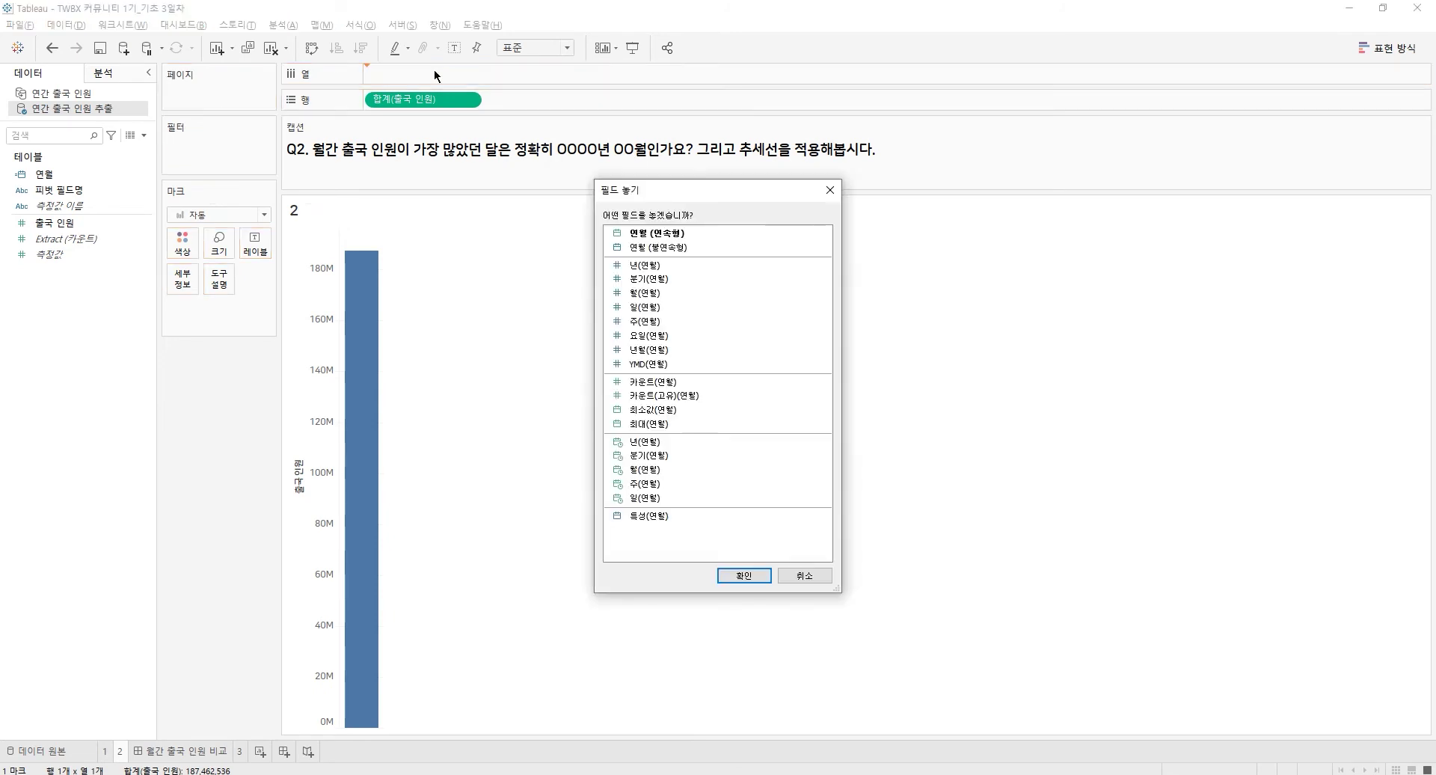
double_click(668, 469)
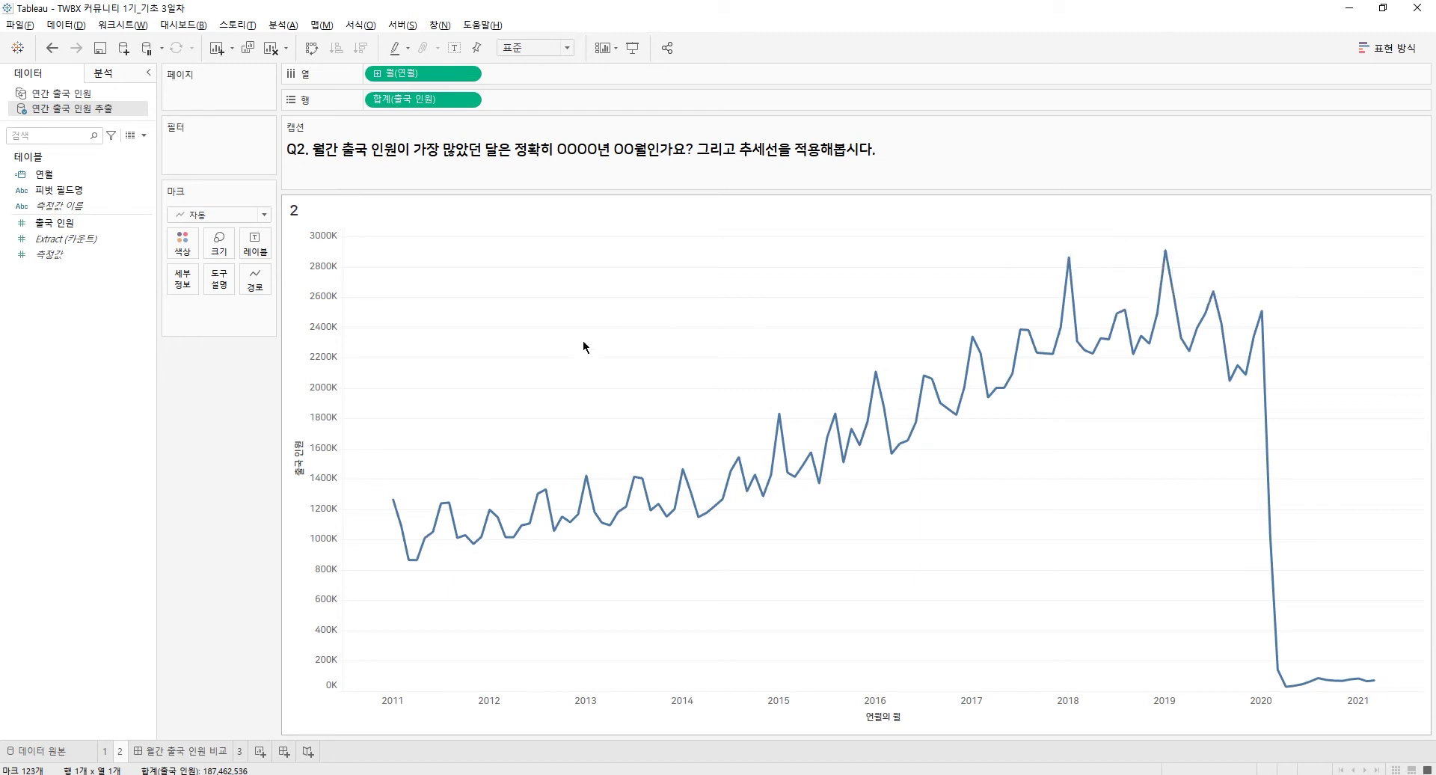
Label the line with 출국 인원 using 최소/최대 label marks, showing only the maximum value
left_click_drag(63, 223, 245, 243)
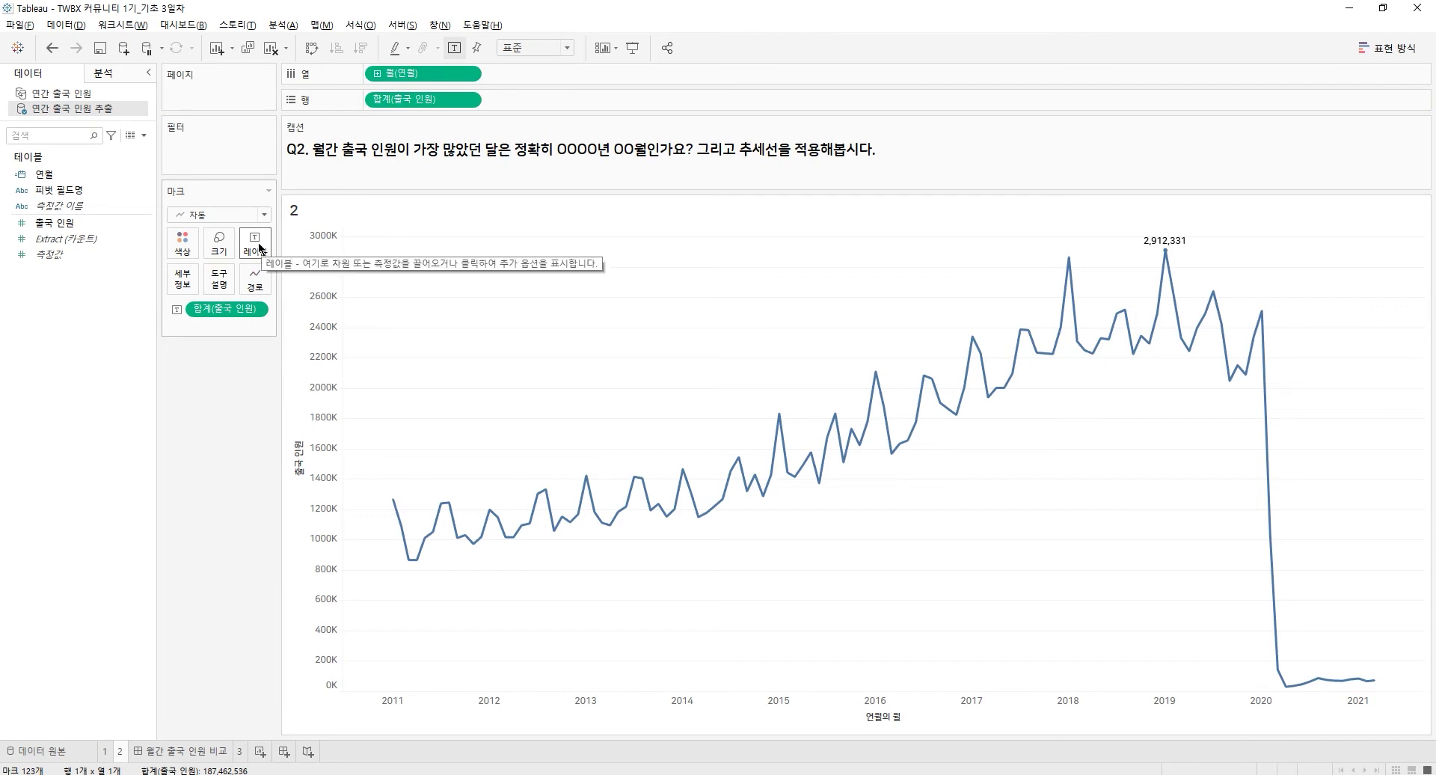
left_click(260, 249)
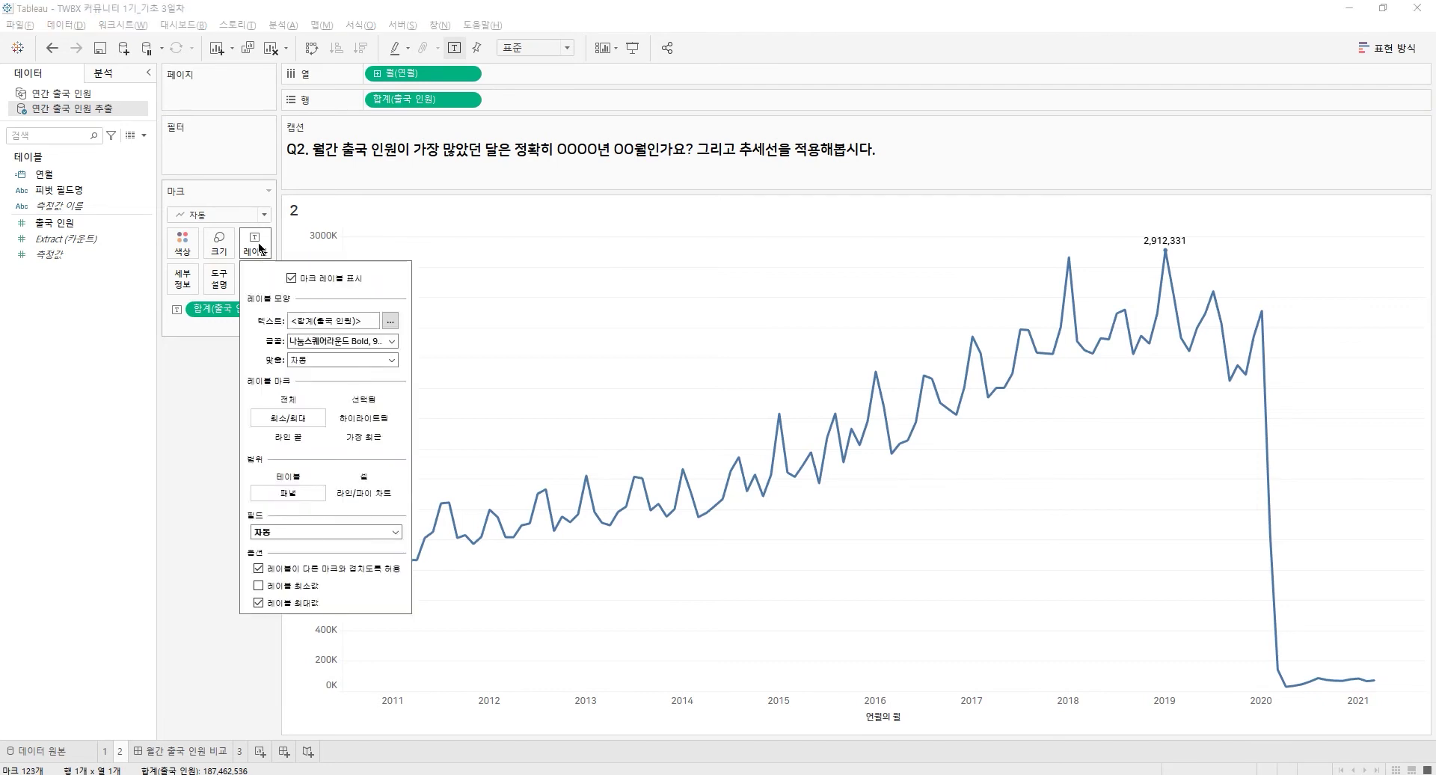
left_click(291, 401)
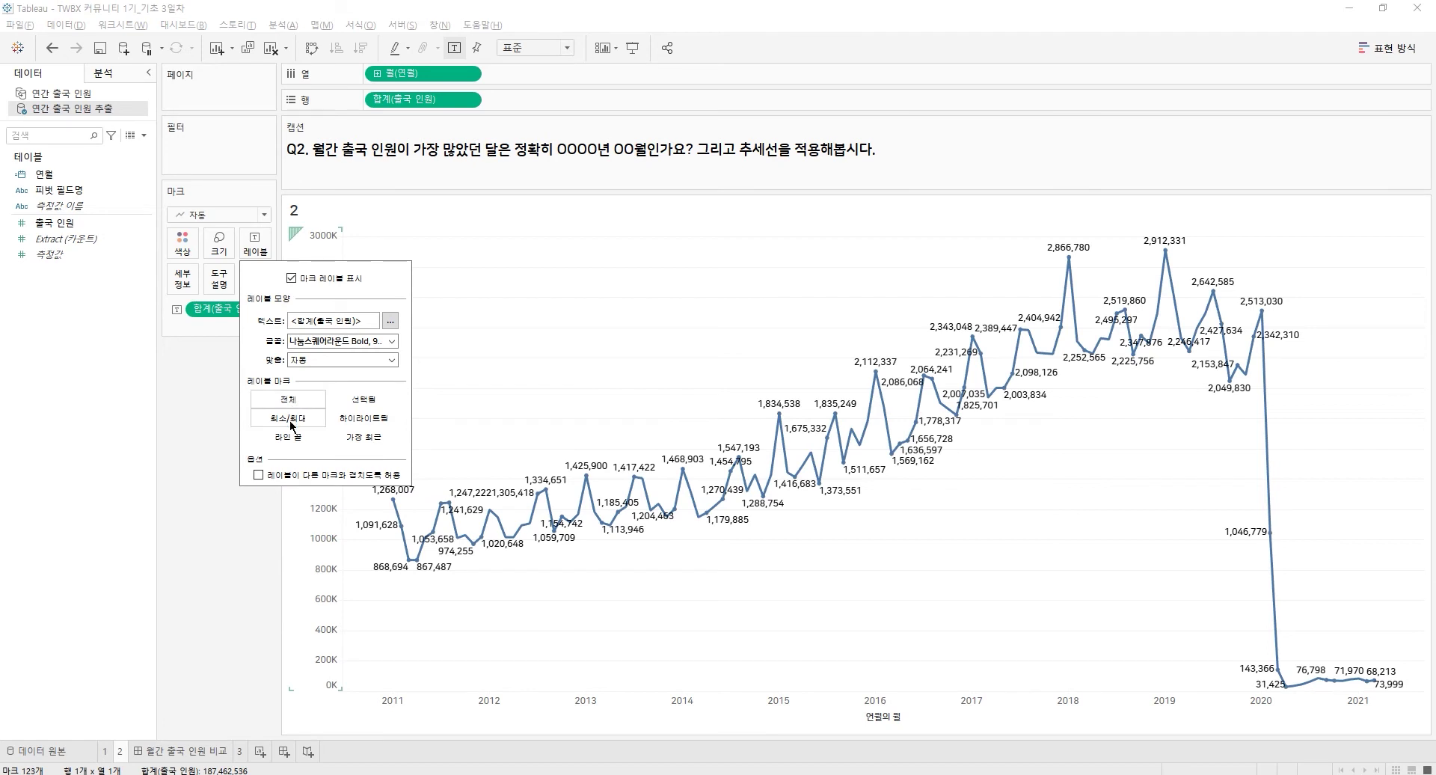
left_click(291, 424)
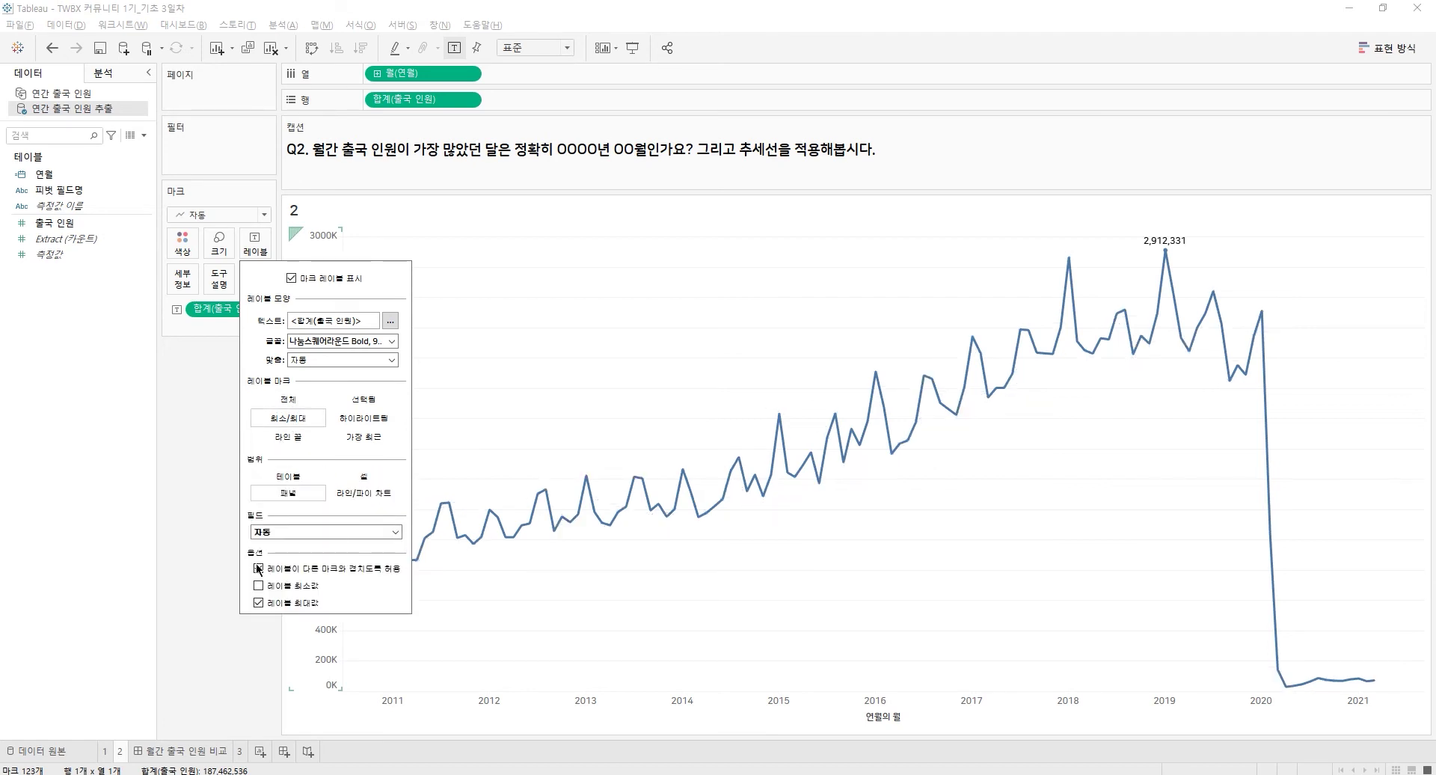
left_click(259, 587)
left_click(258, 587)
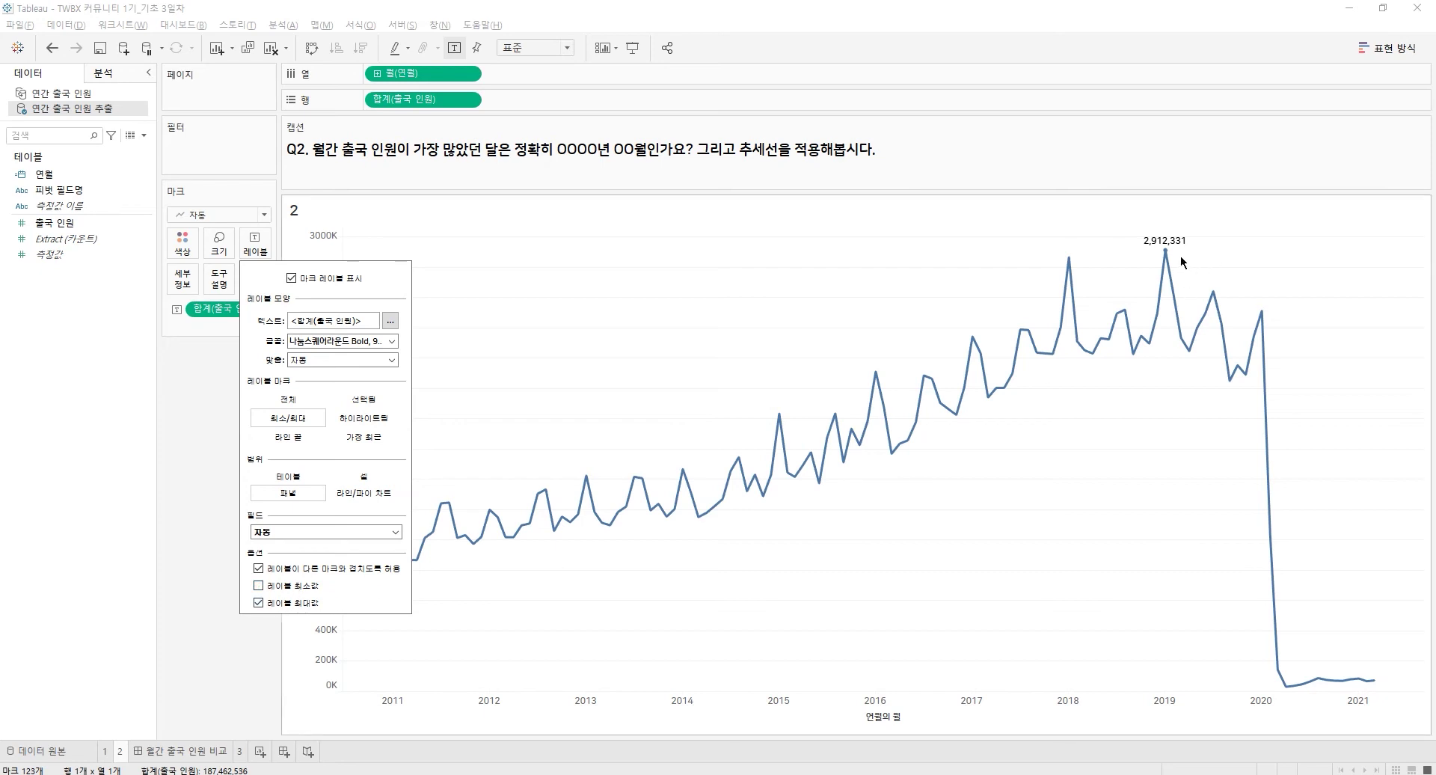
mouse_move(1163, 261)
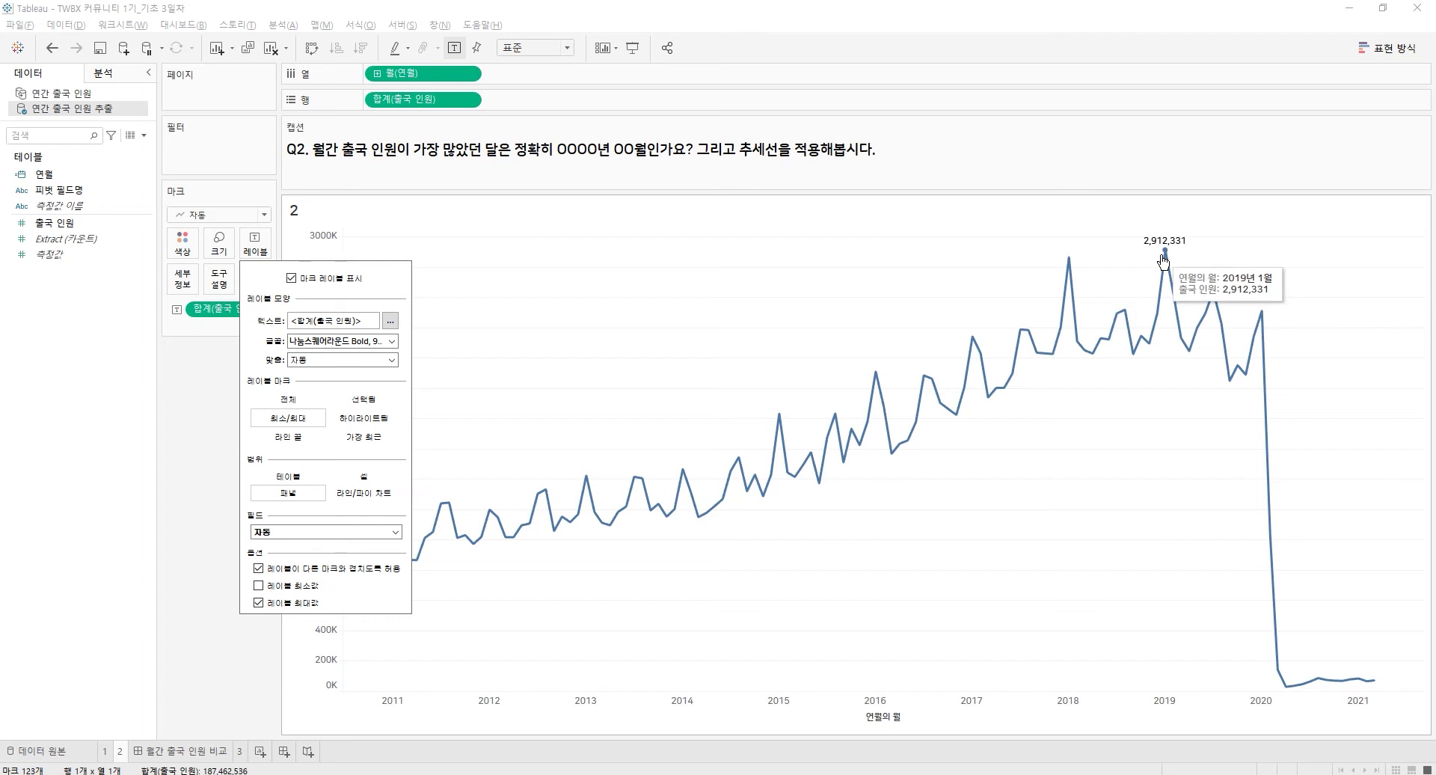
left_click(731, 301)
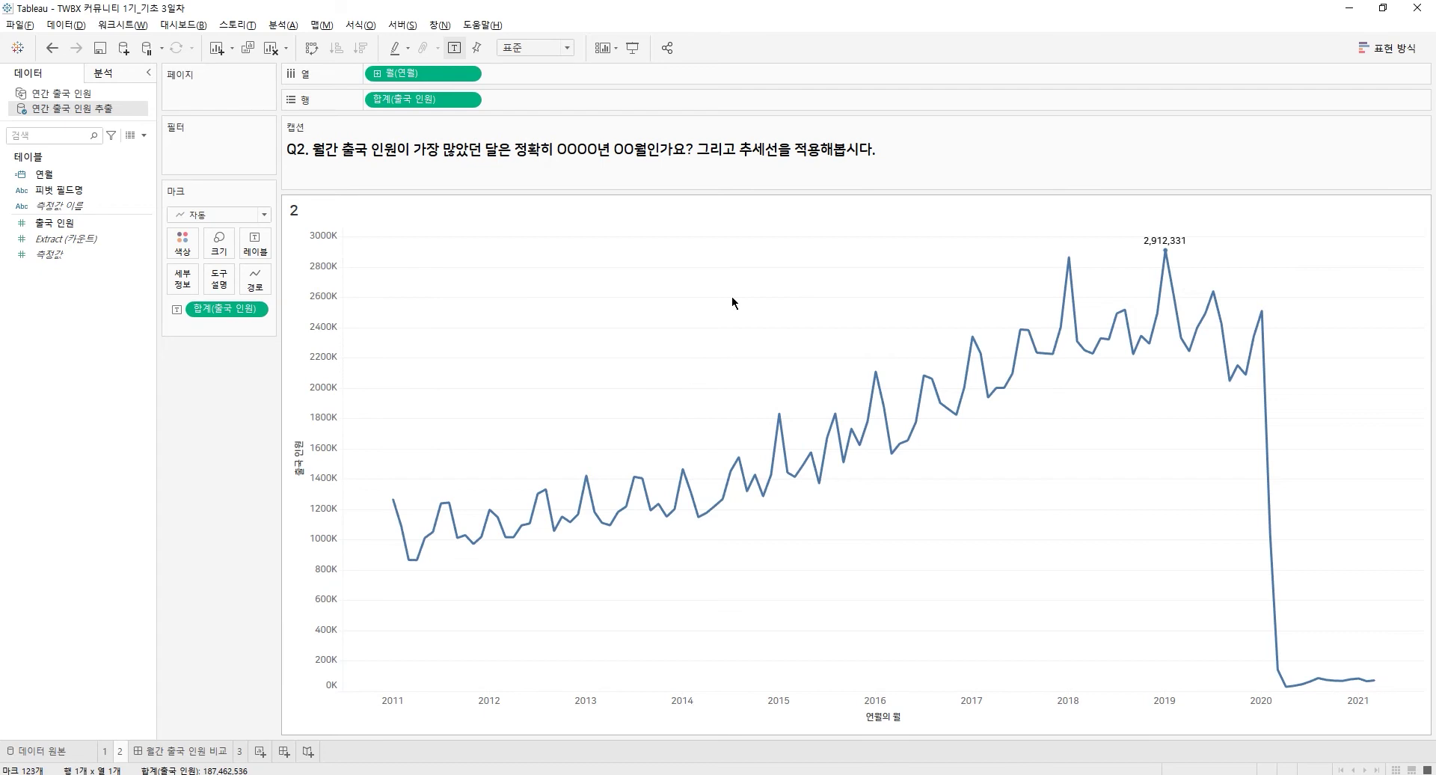
Add a polynomial (다항식) trend line to the monthly departures chart
left_click(107, 76)
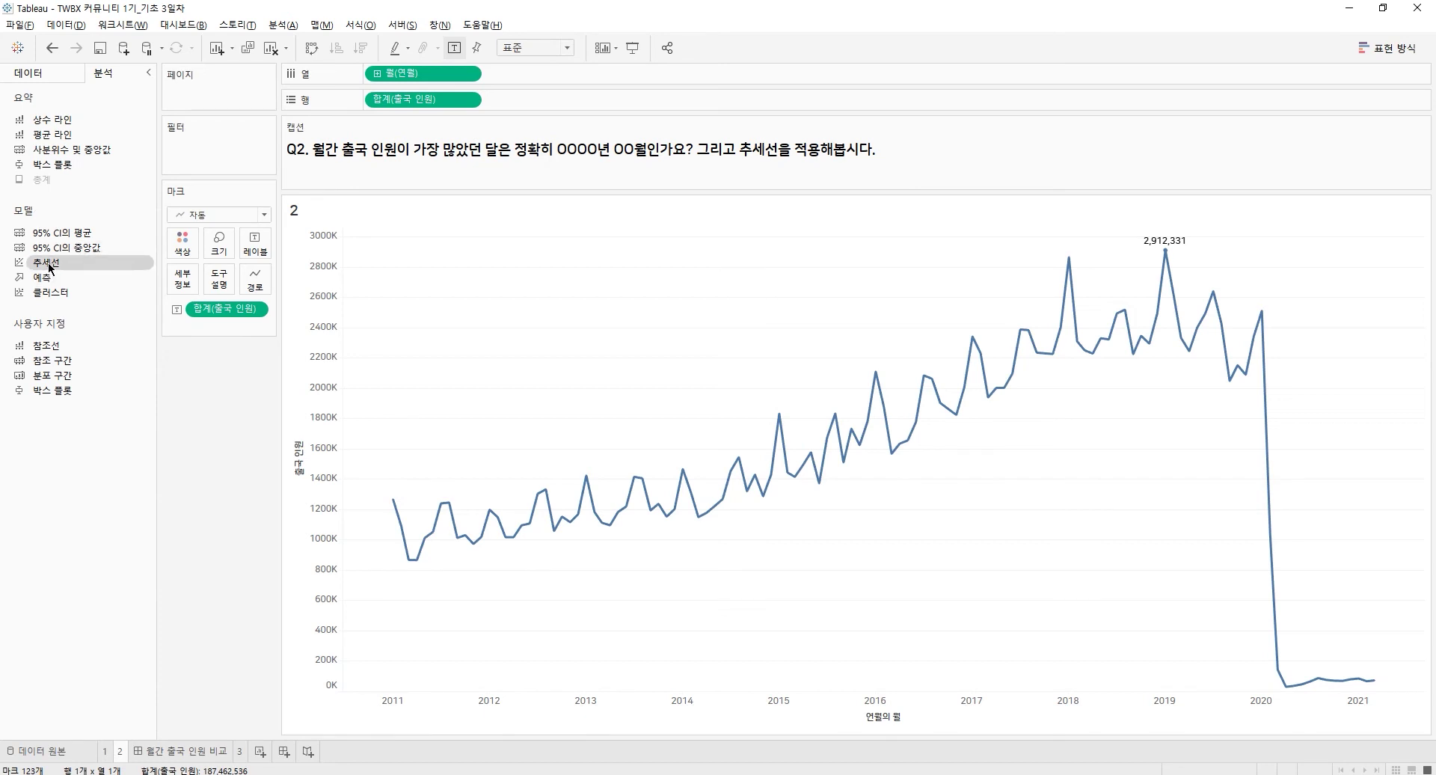
left_click_drag(49, 267, 579, 349)
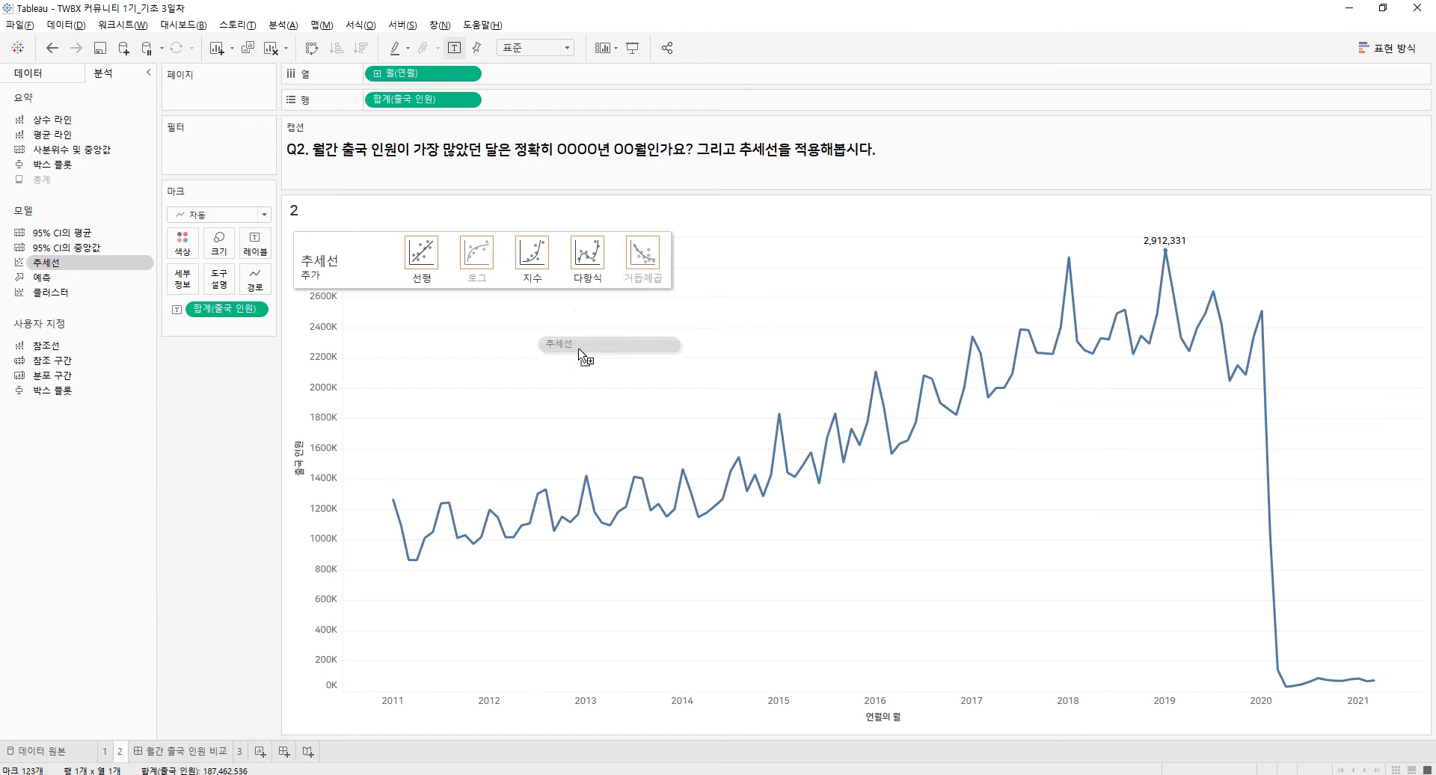
left_click_drag(581, 352, 588, 260)
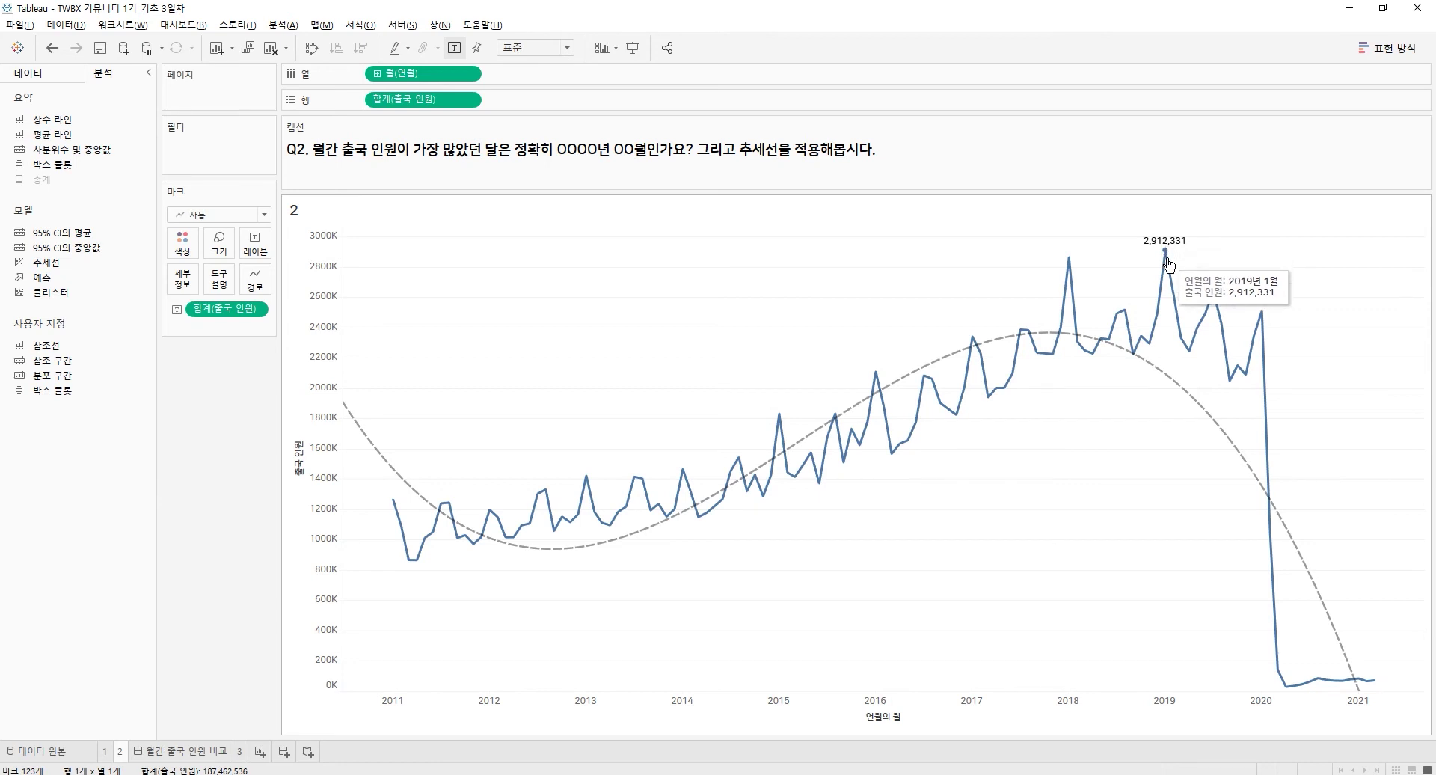
mouse_move(1221, 344)
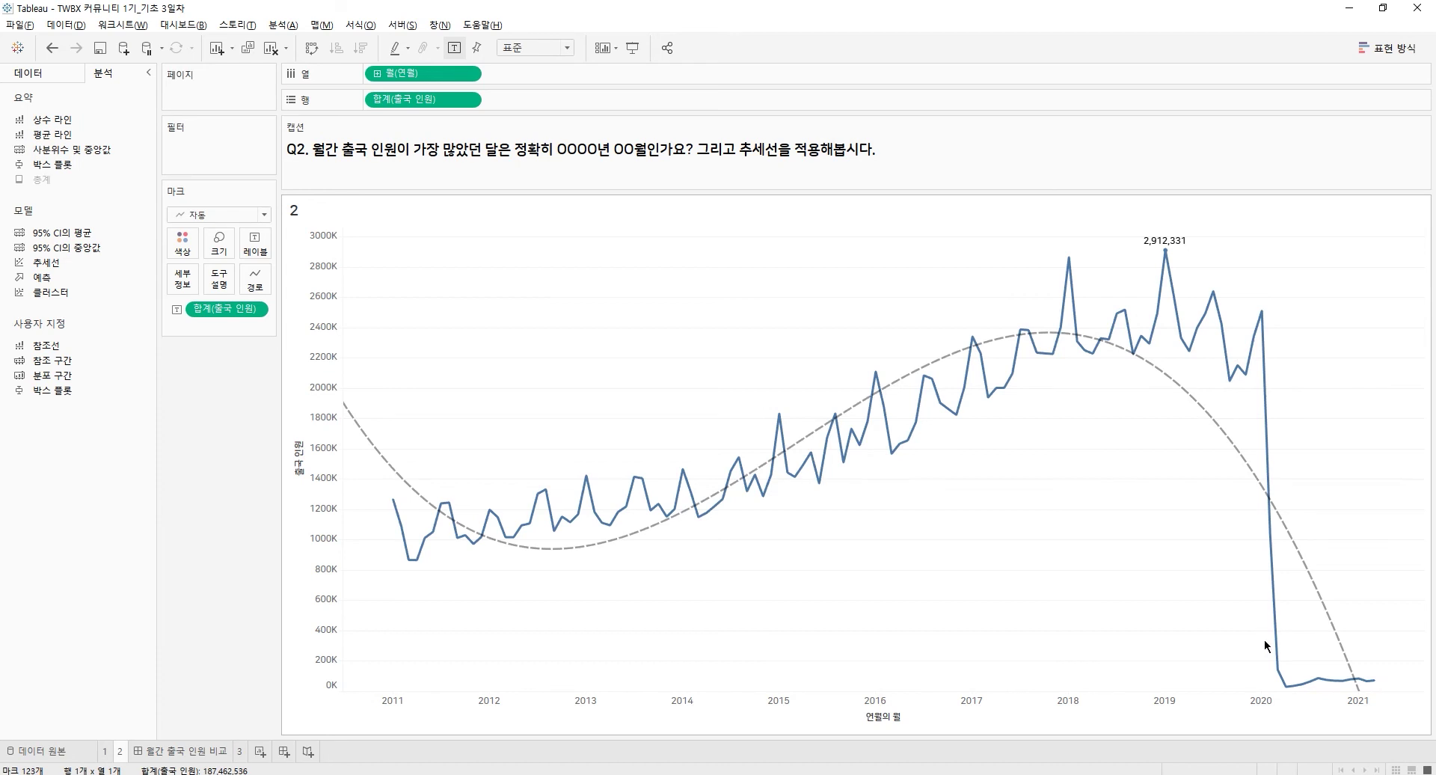
mouse_move(1365, 686)
On worksheet 3, start a new calculated field named 2019 출국 인원
key("ctrl+Tab")
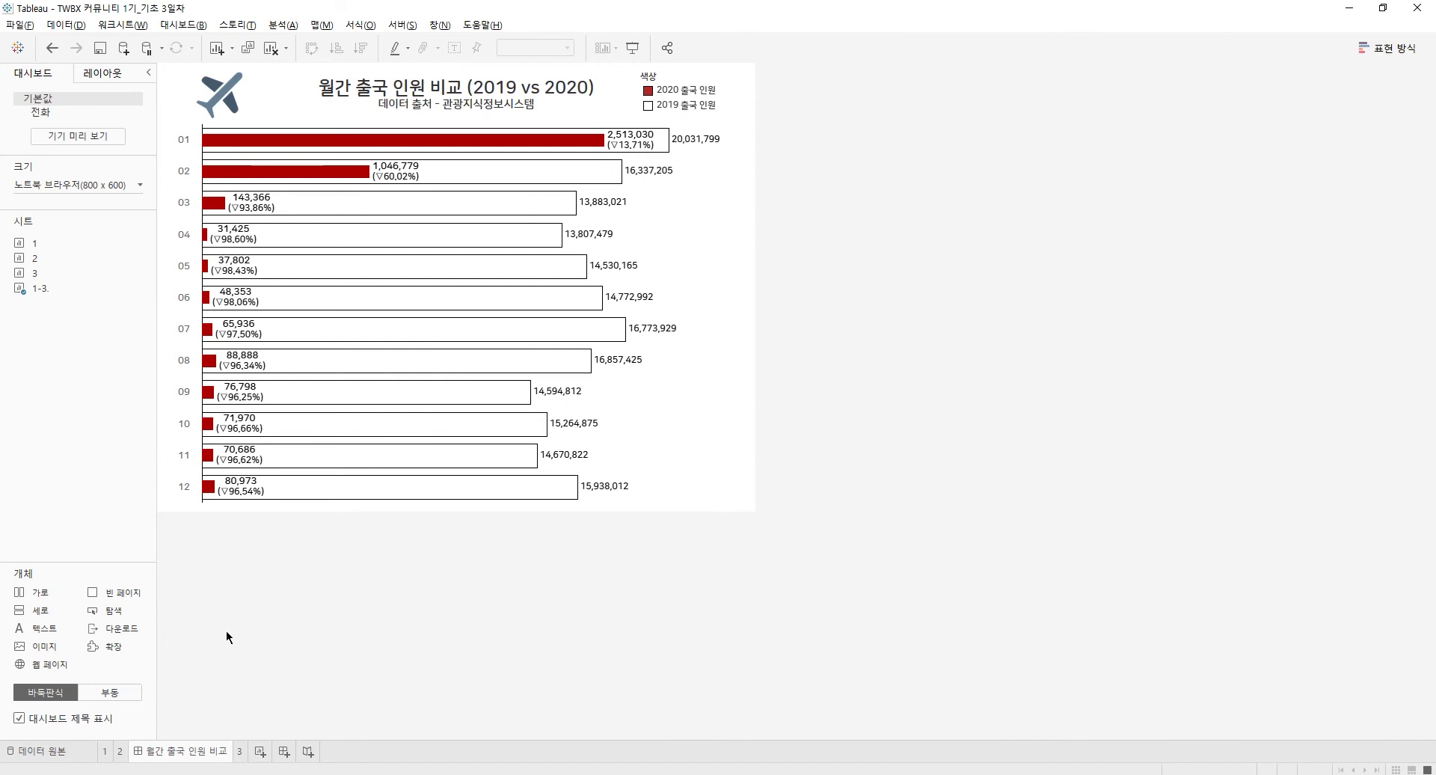
left_click(239, 751)
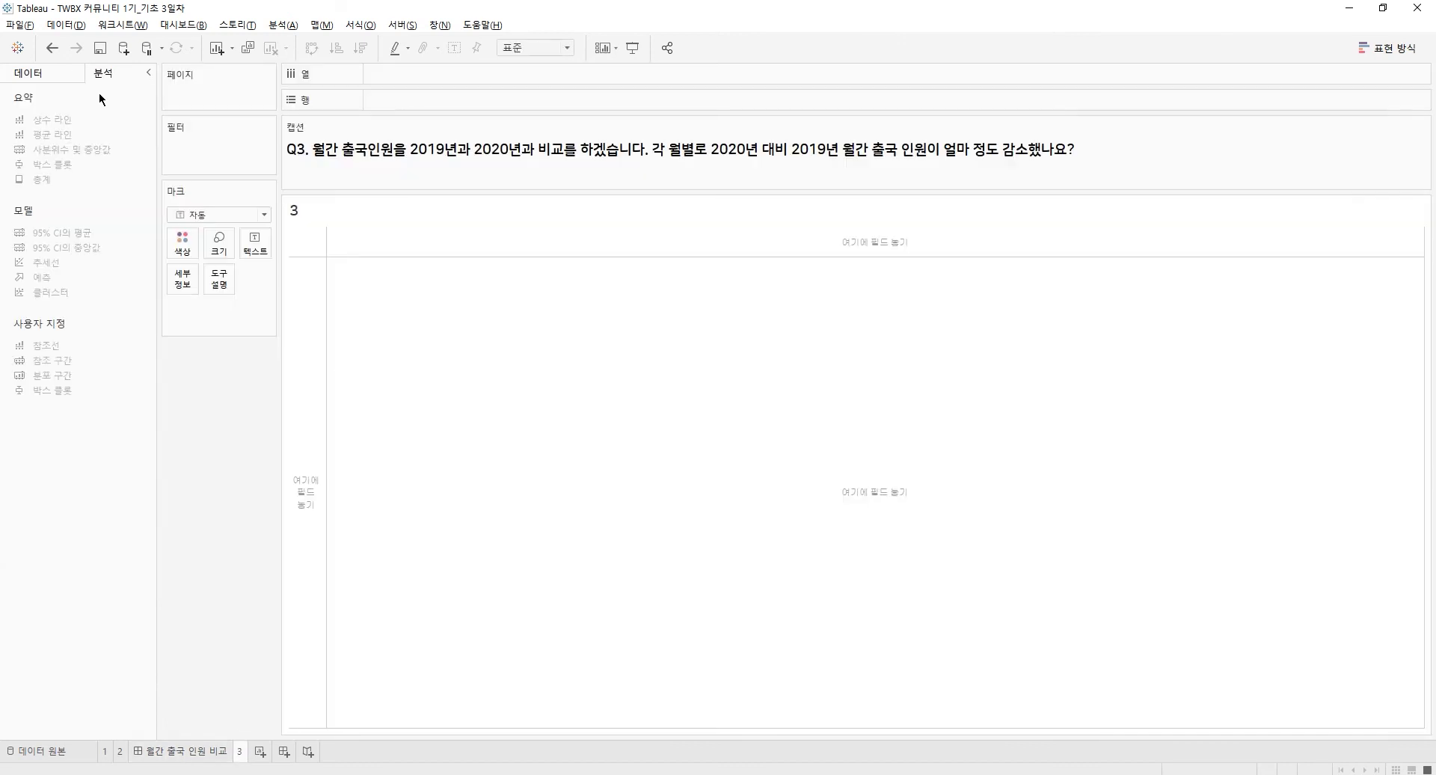
left_click(27, 77)
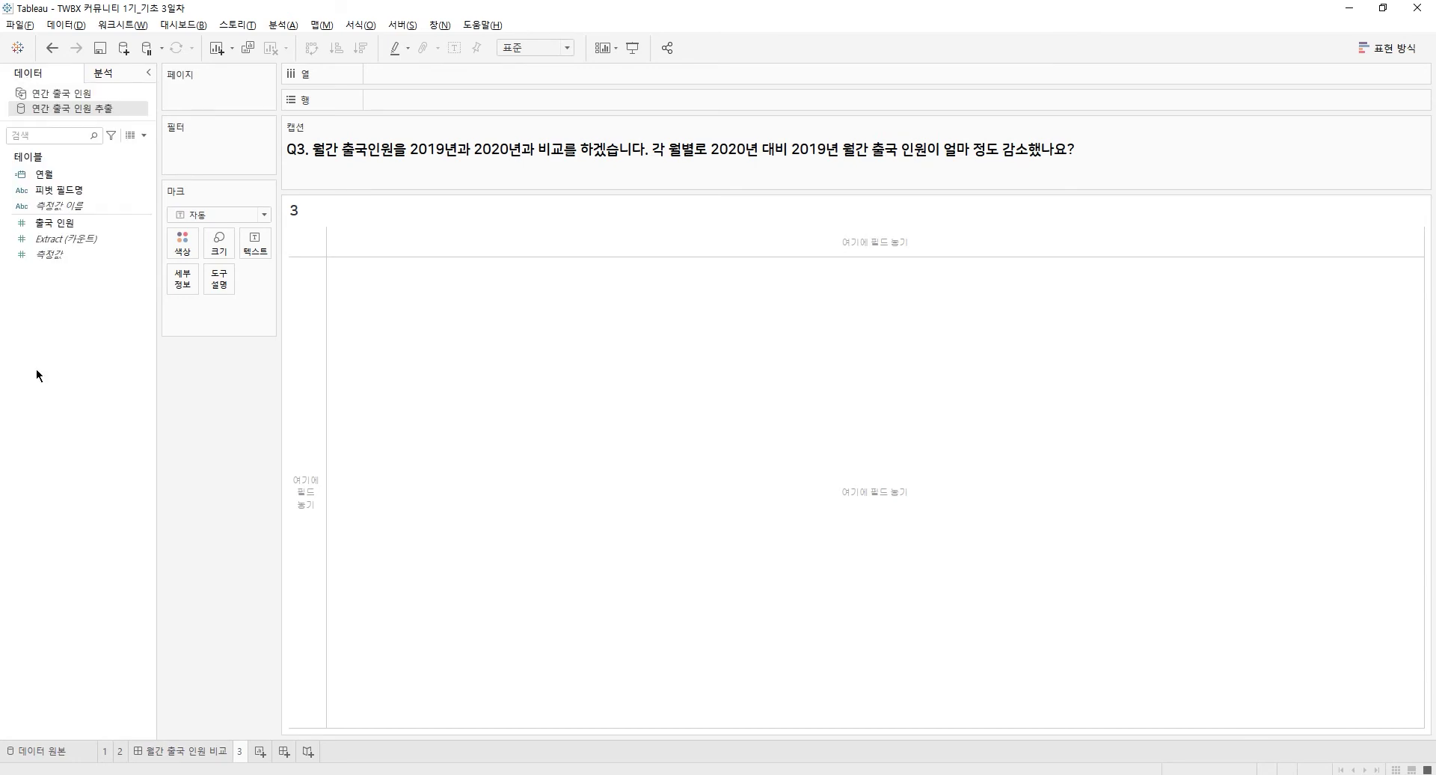
right_click(81, 313)
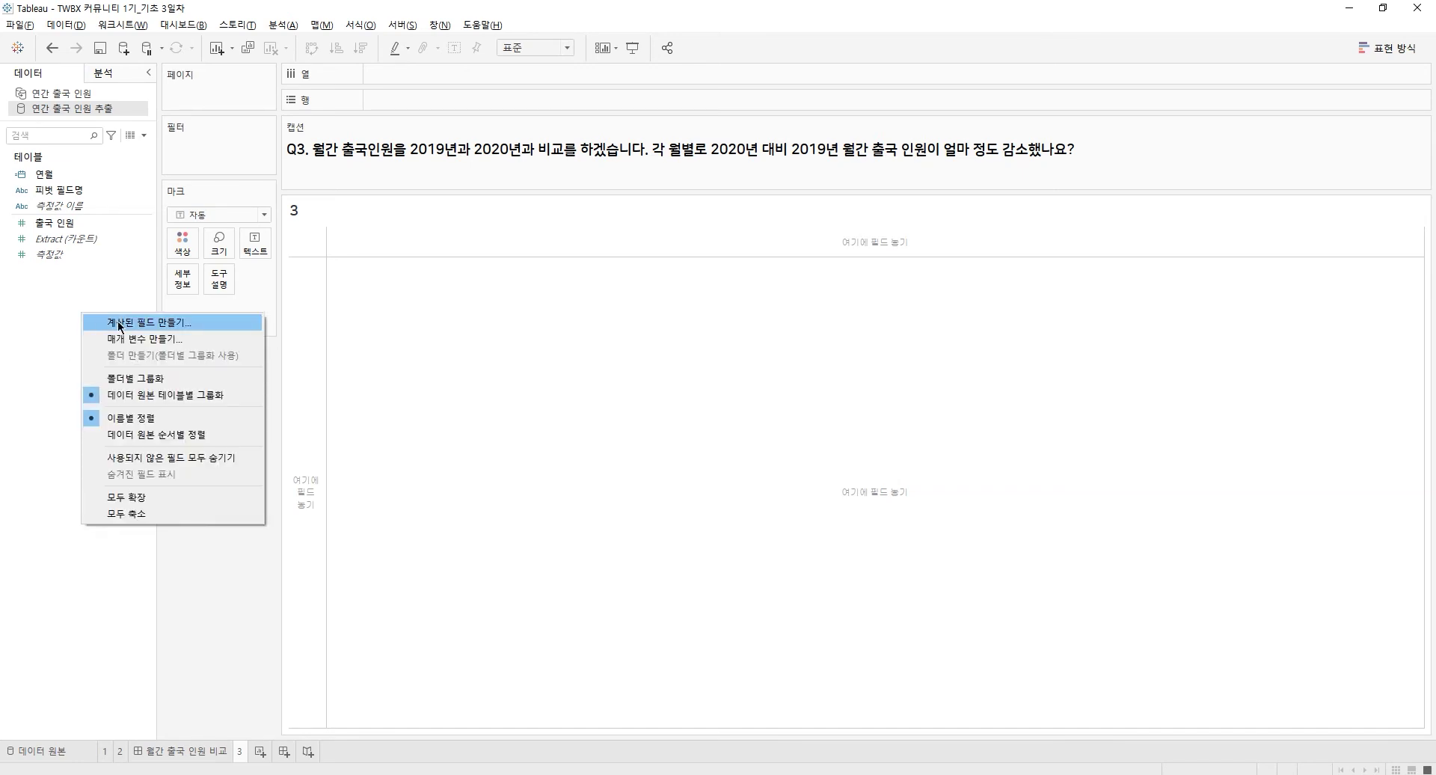
left_click(118, 321)
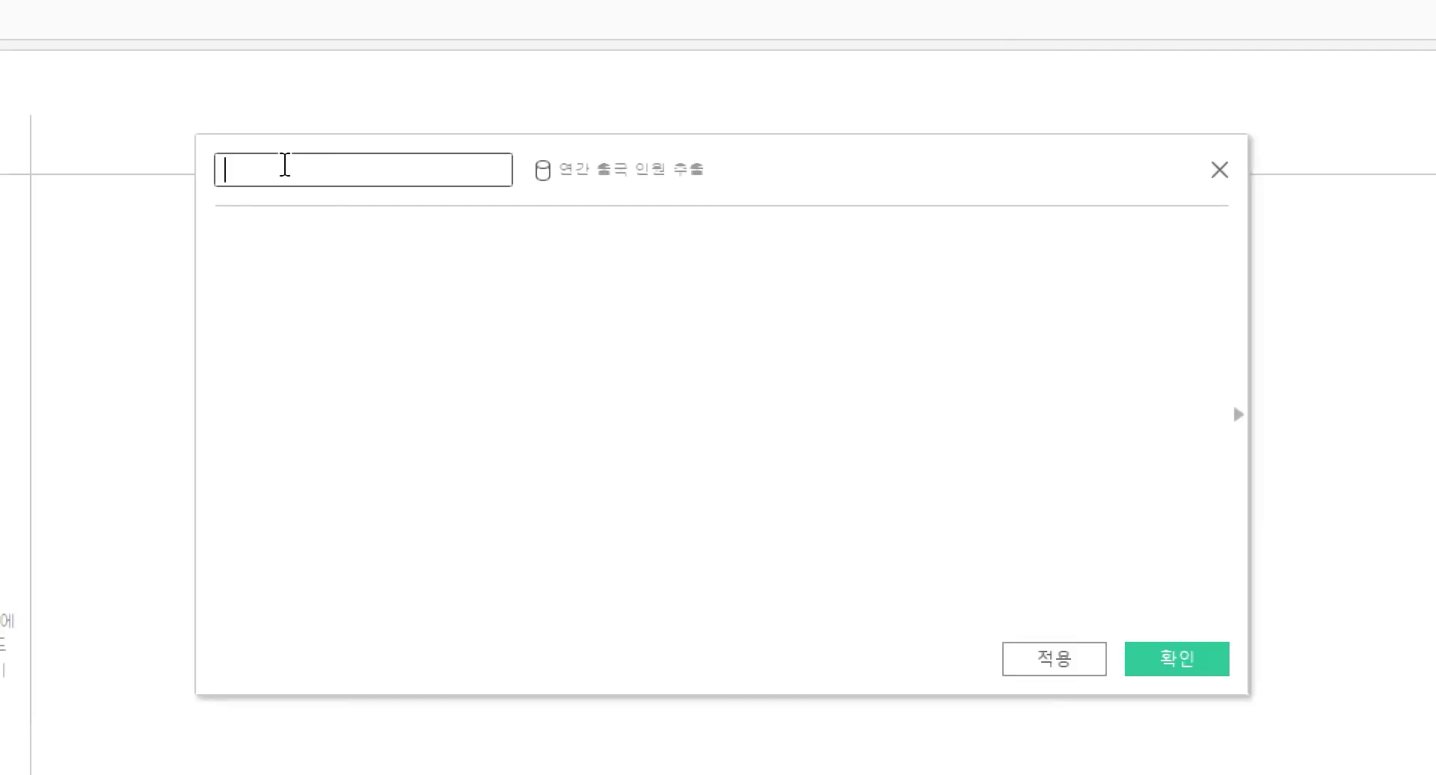
type("2019 출구")
type("ㄱ 인원")
Write the calculated field's formula as IF YEAR([연월])=2019 THEN [출국 인원] END
left_click(640, 501)
type("IF ")
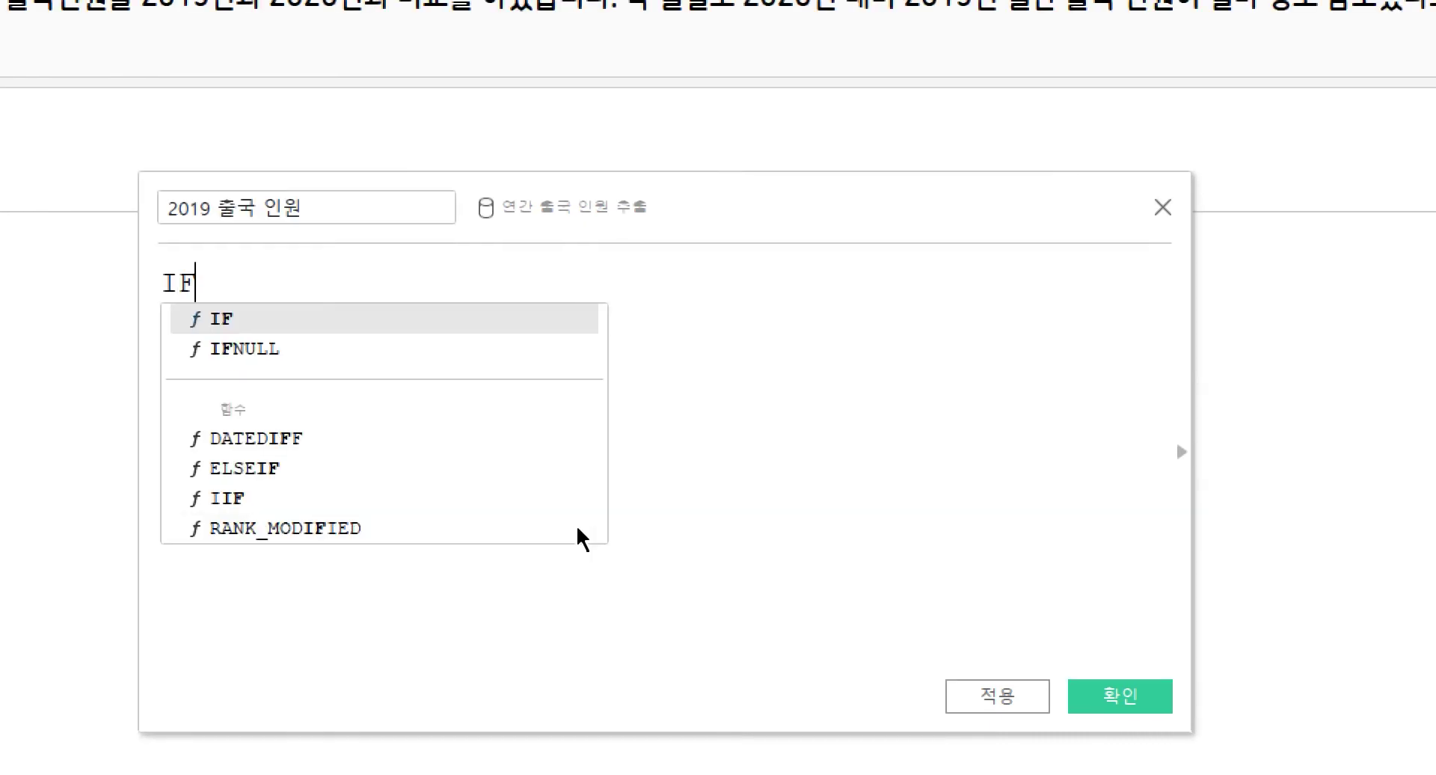
type("YEAR")
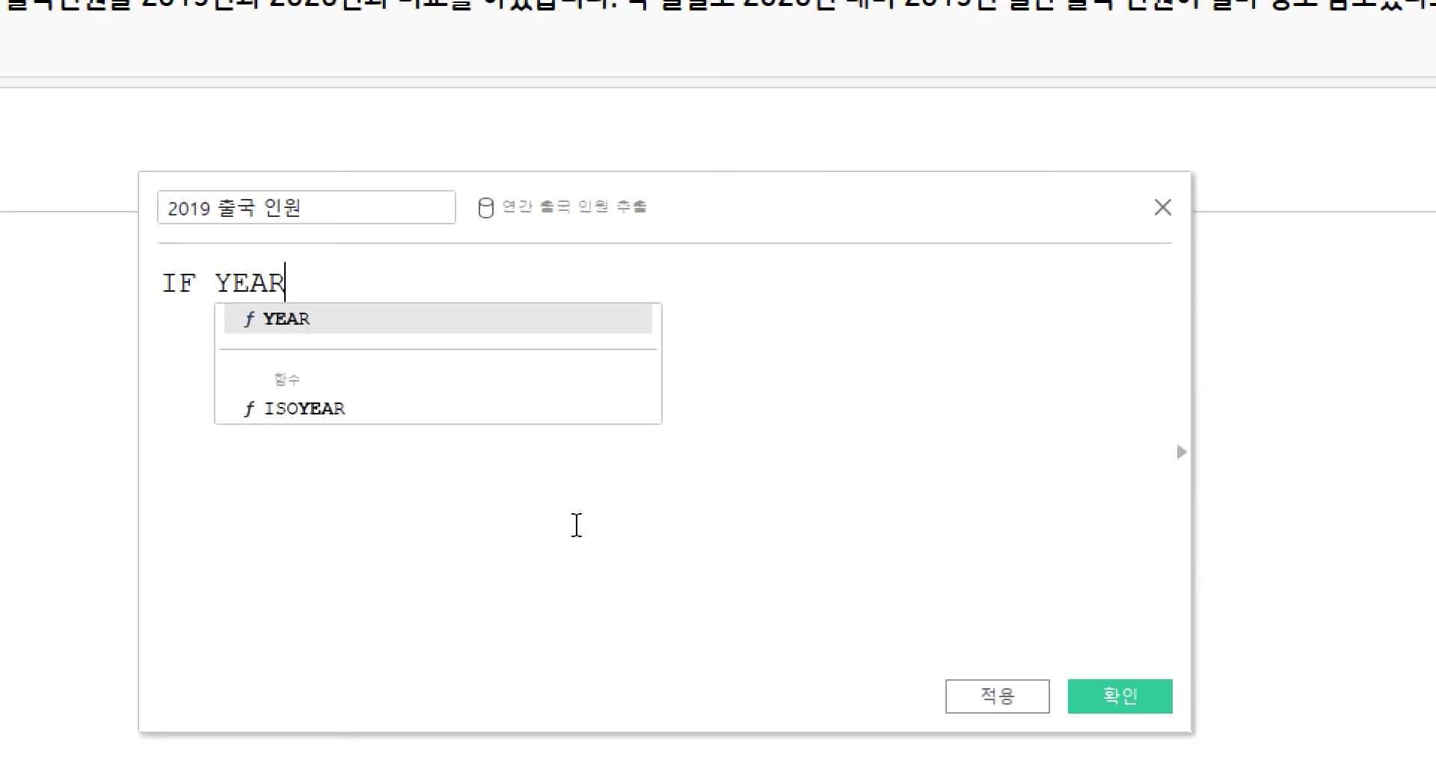
key("Return")
type("연월")
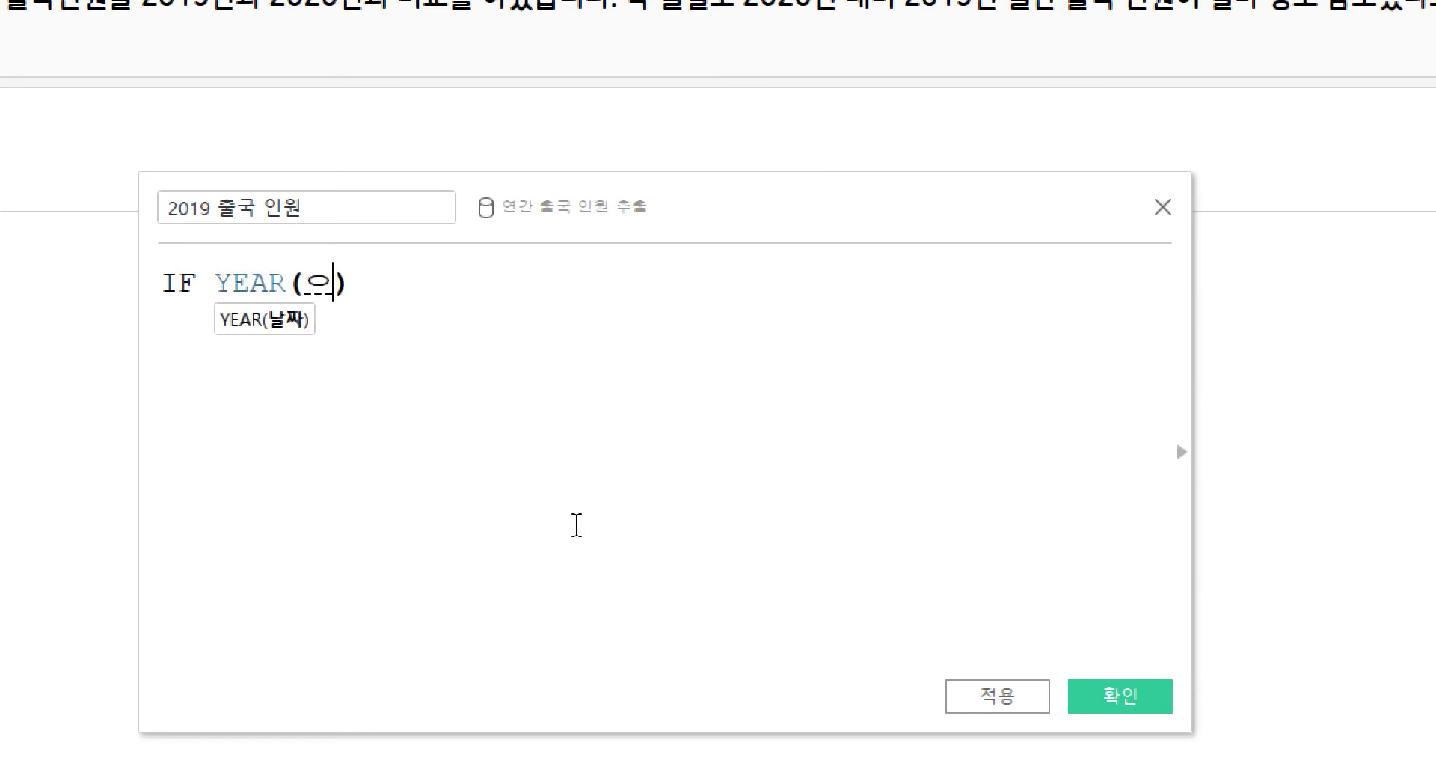
key("Return")
type("=2019 THE")
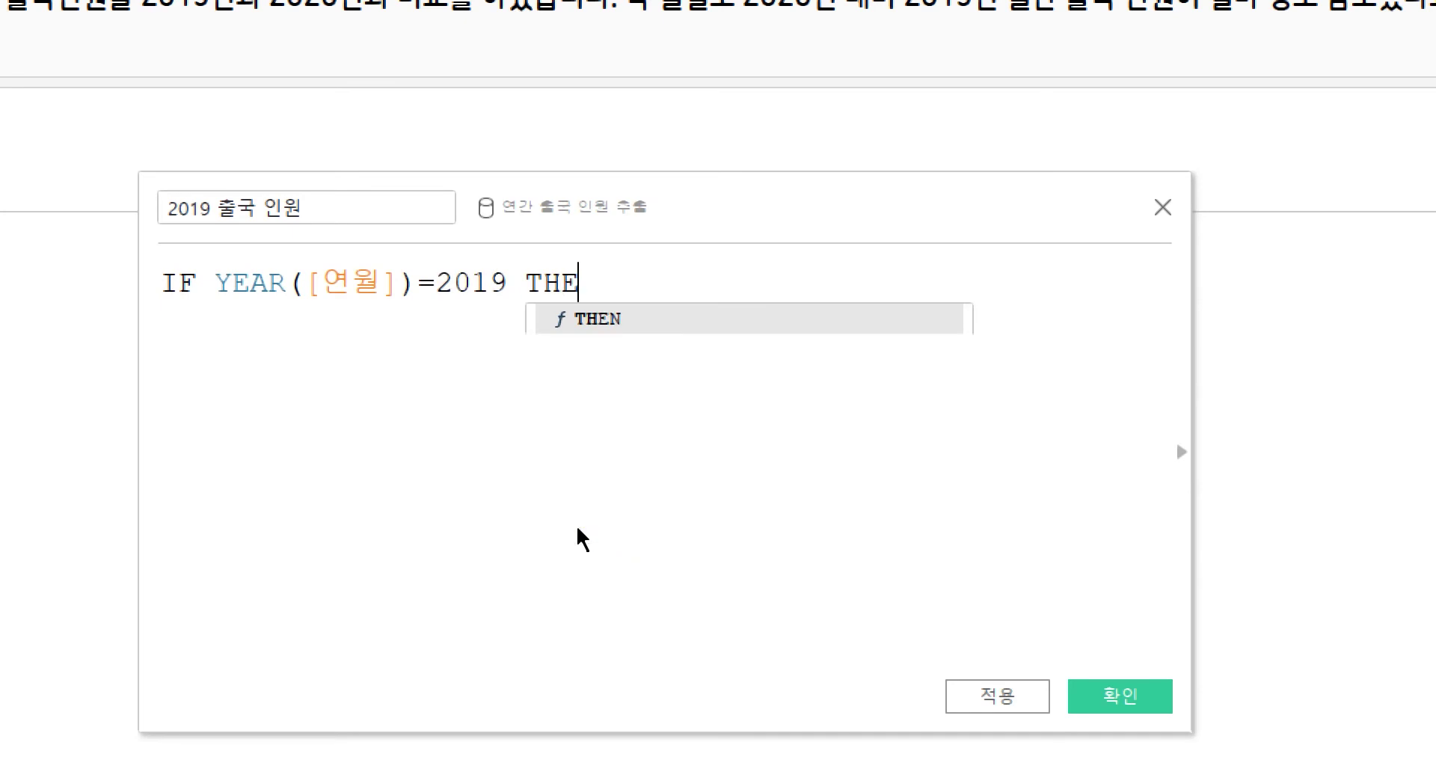
key("Return")
type("CN")
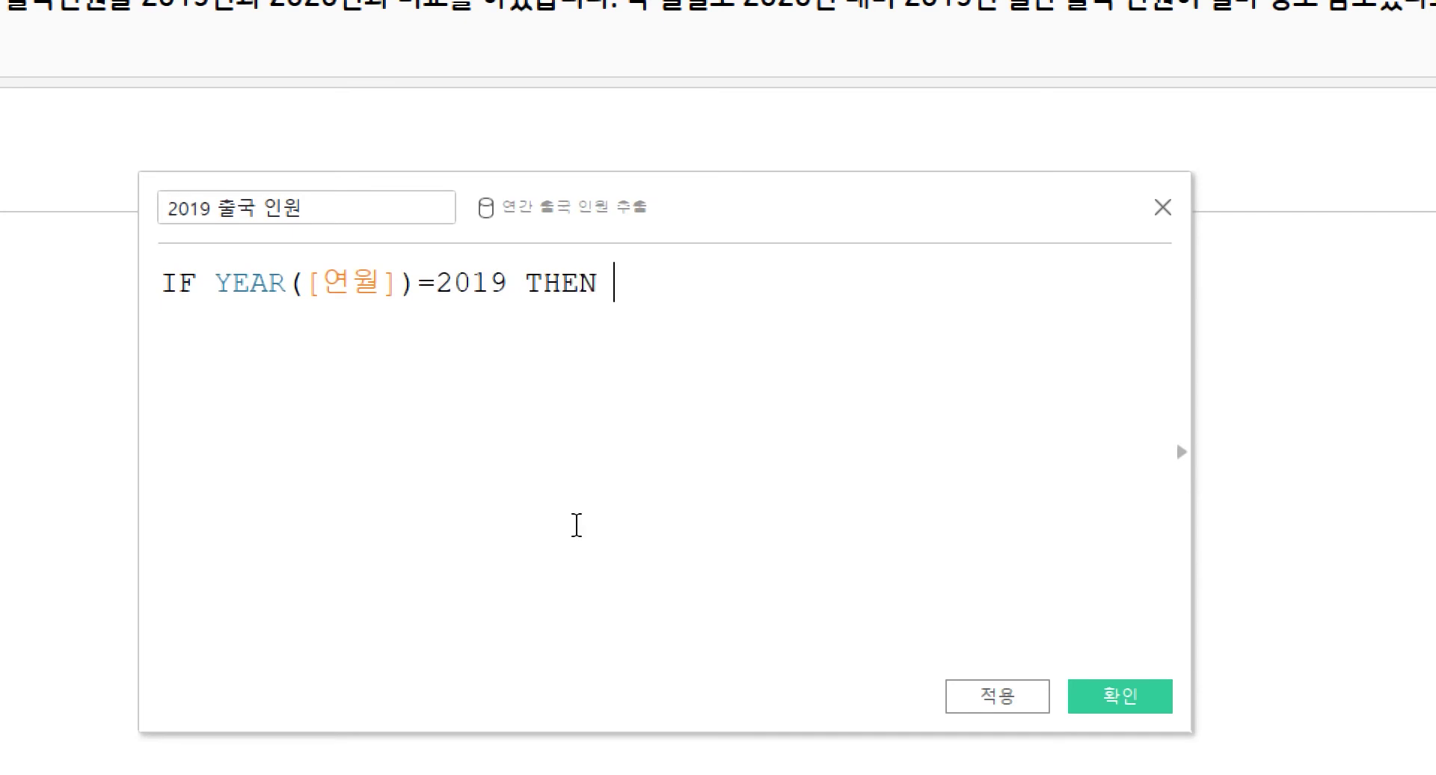
key("BackSpace")
key("BackSpace")
type("출국")
key("Return")
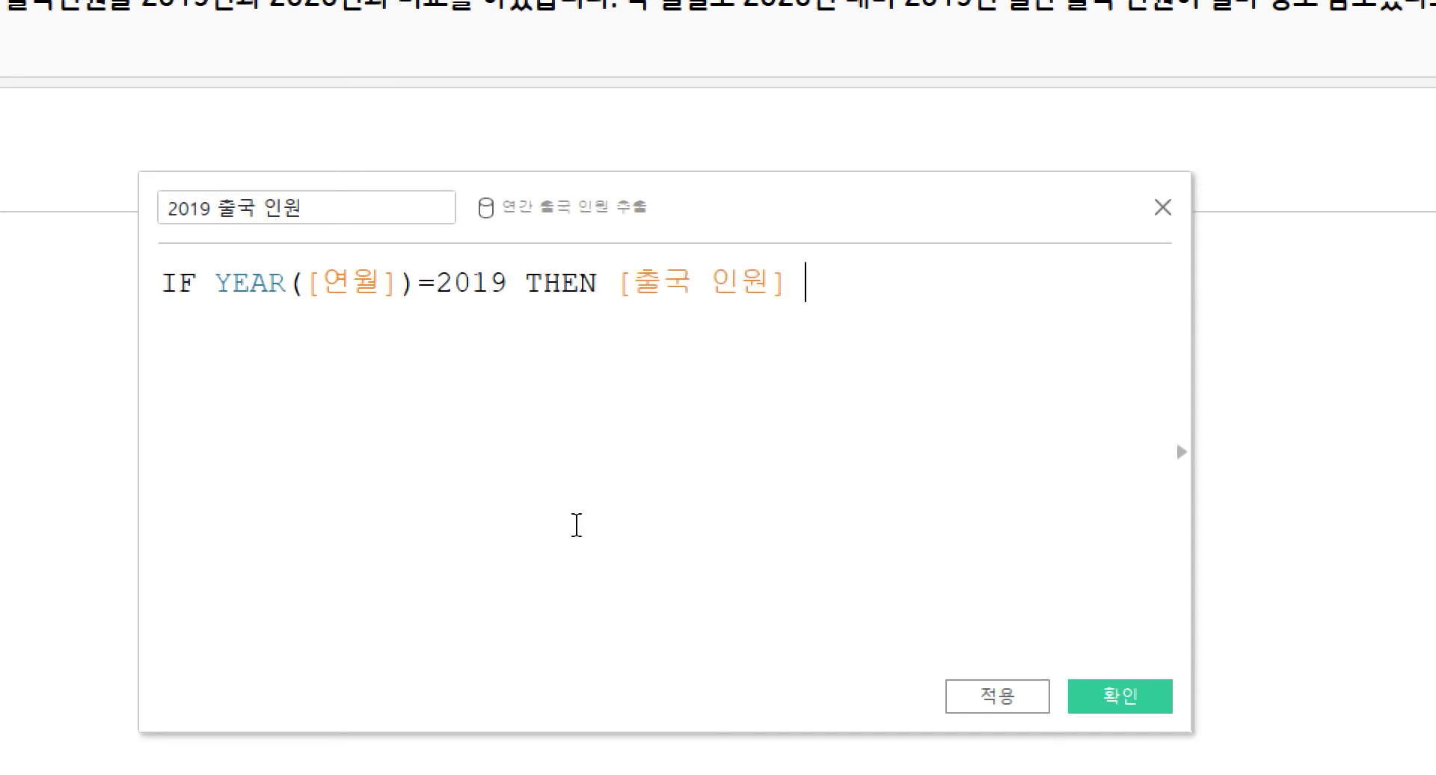
type("END")
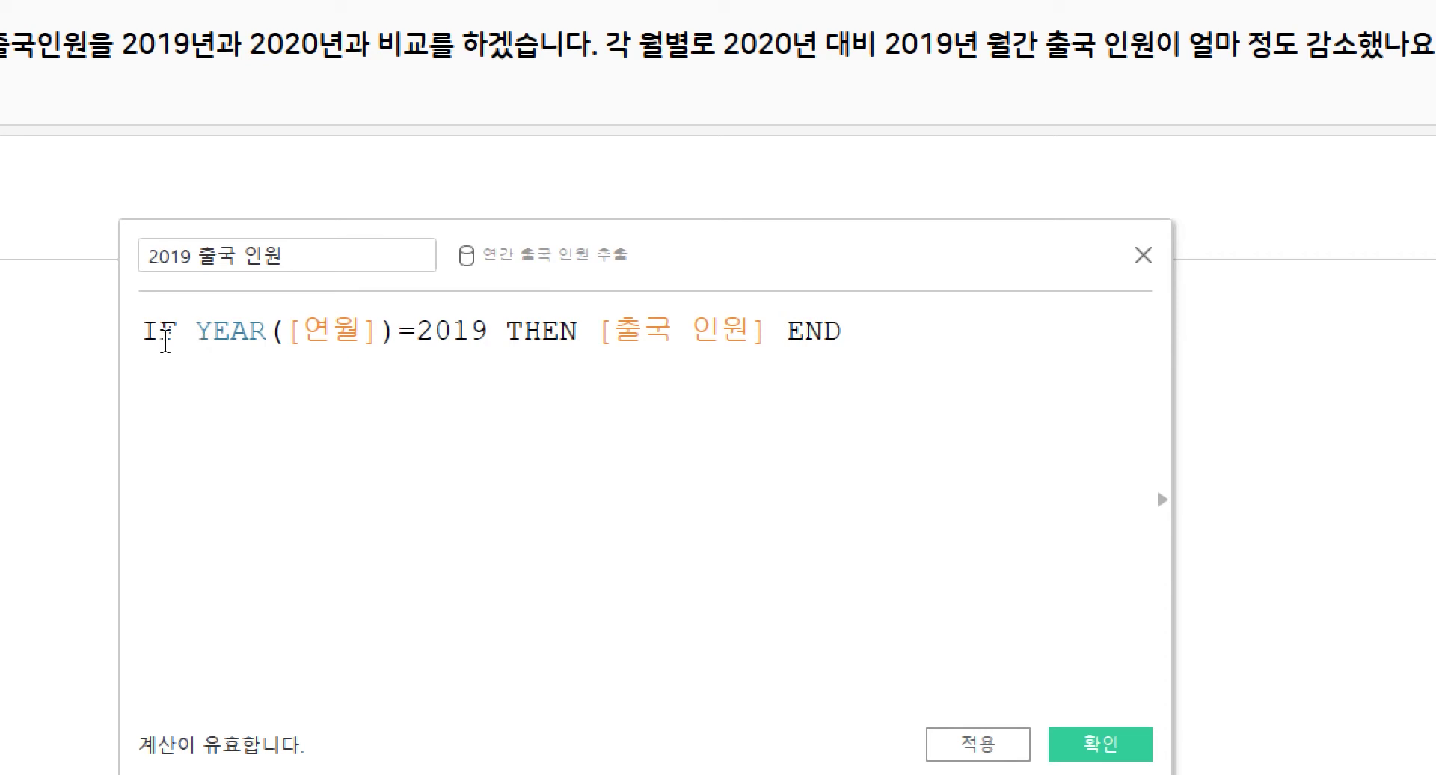
Wrap the 2019 출국 인원 formula in SUM( ) and save the calculated field
left_click(142, 325)
type("SUM(")
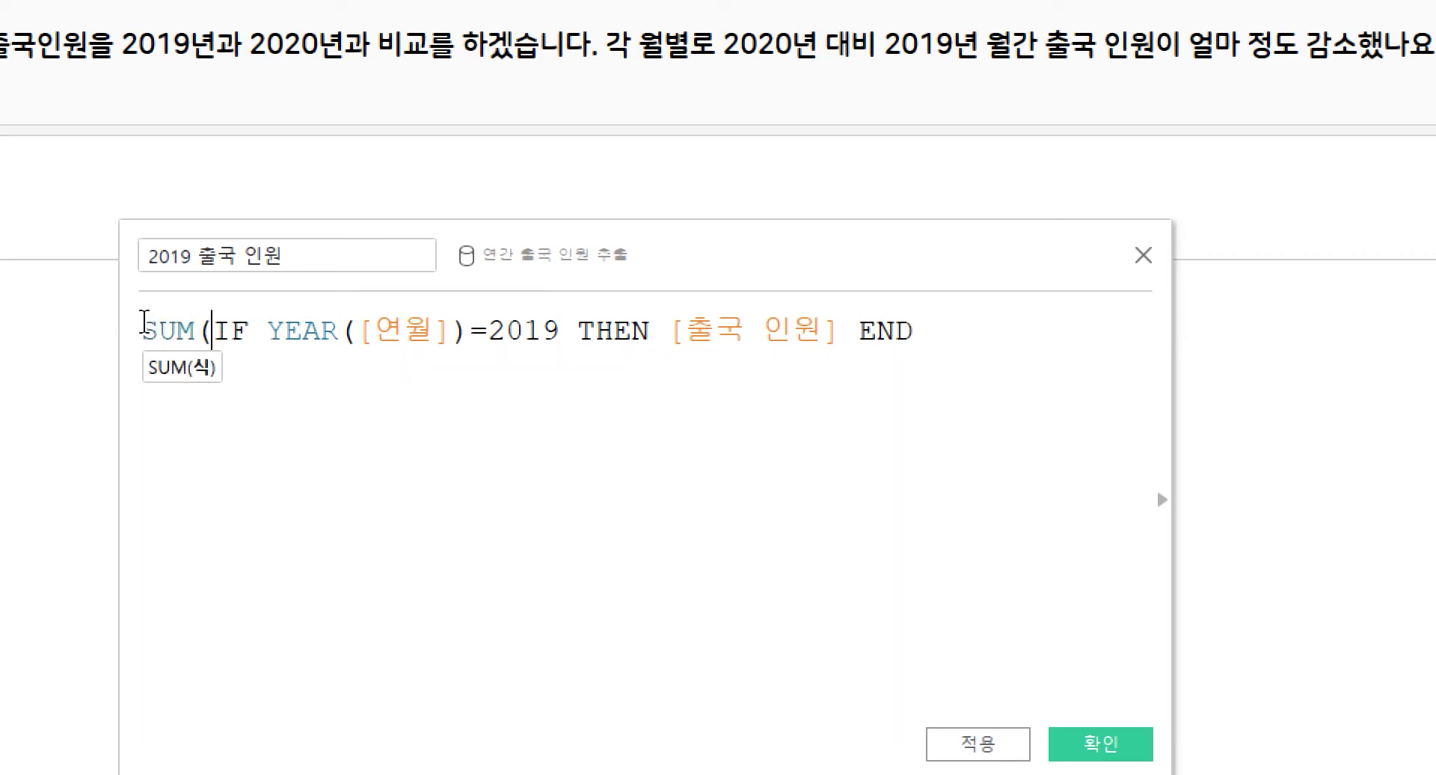
left_click(898, 329)
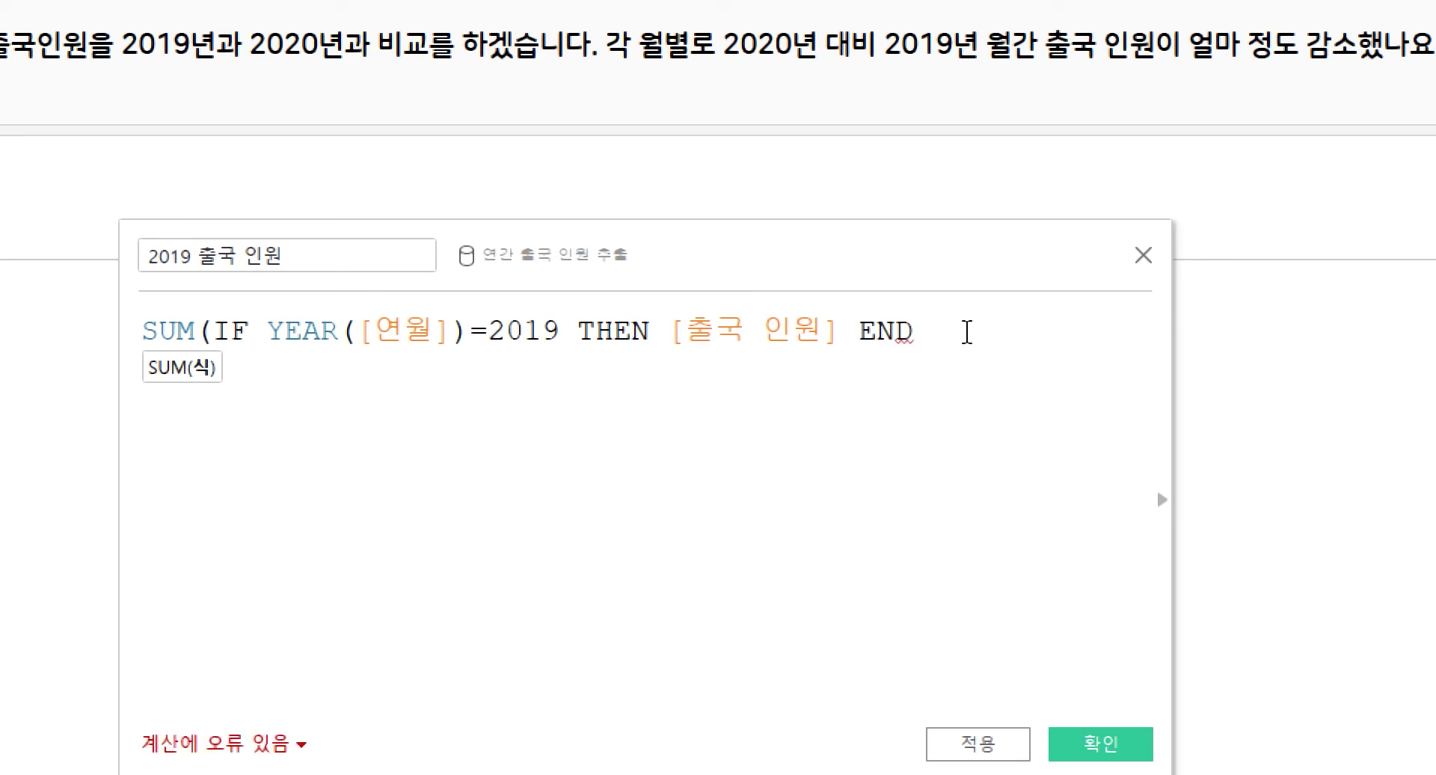
type(")")
left_click(1101, 744)
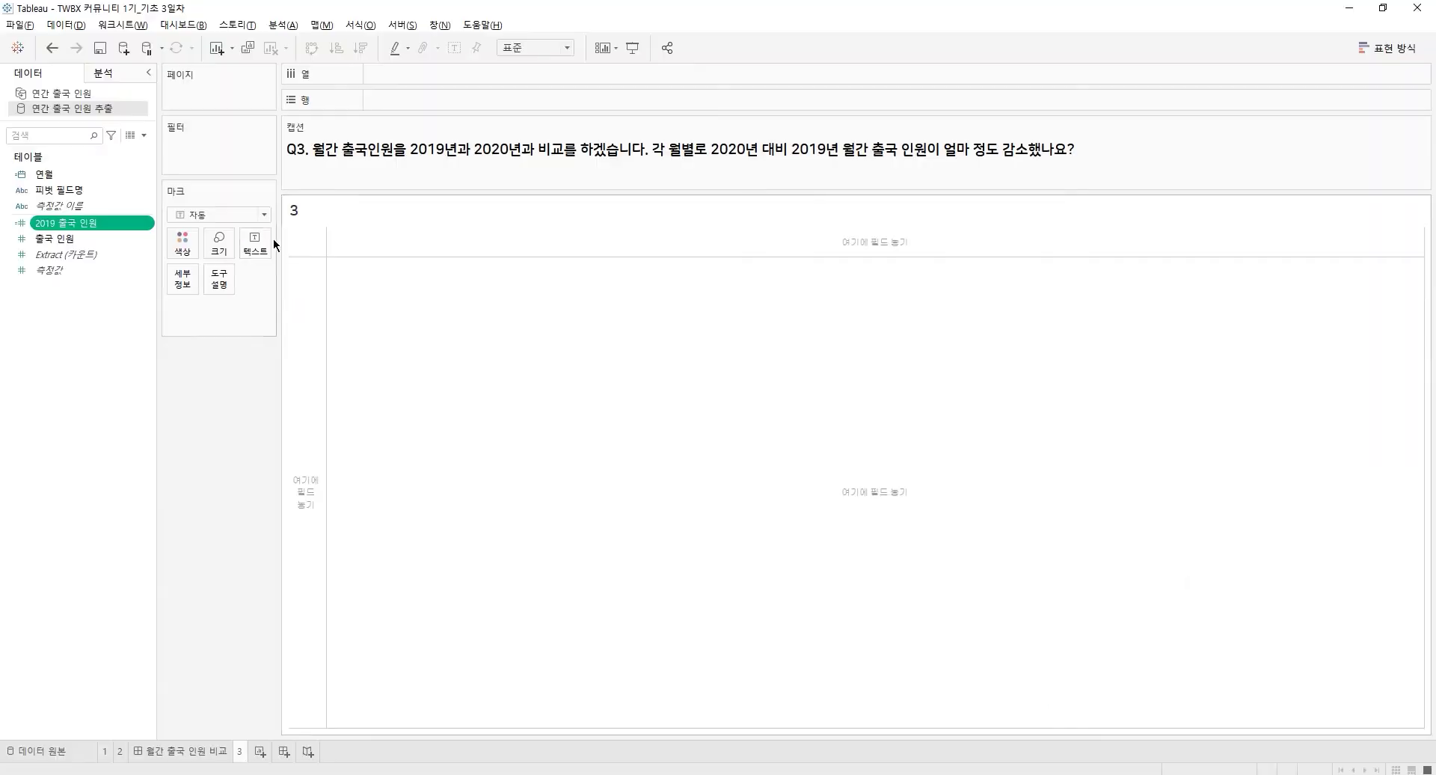
Duplicate the 2019 출국 인원 calculated field and rename the copy 2020 출국 인원
right_click(63, 226)
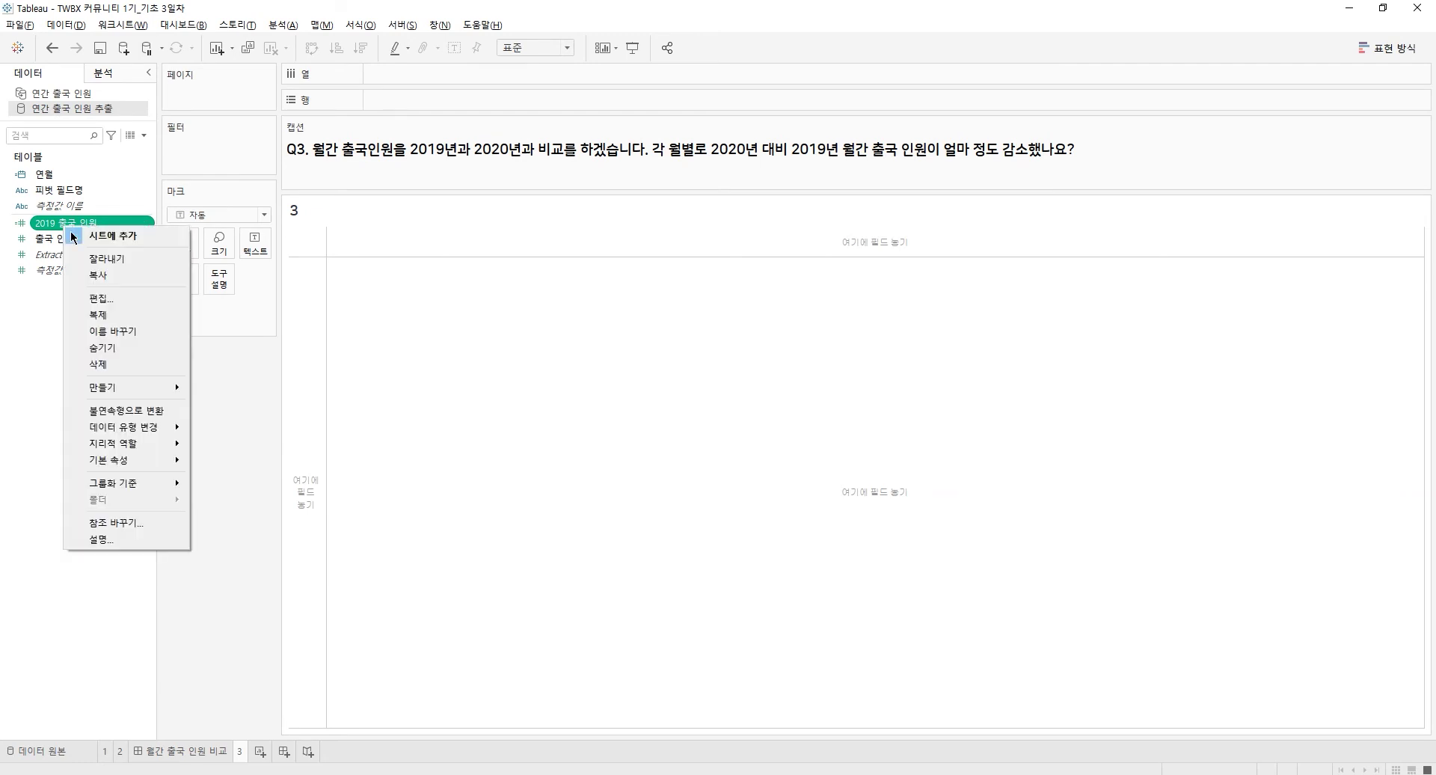
left_click(107, 319)
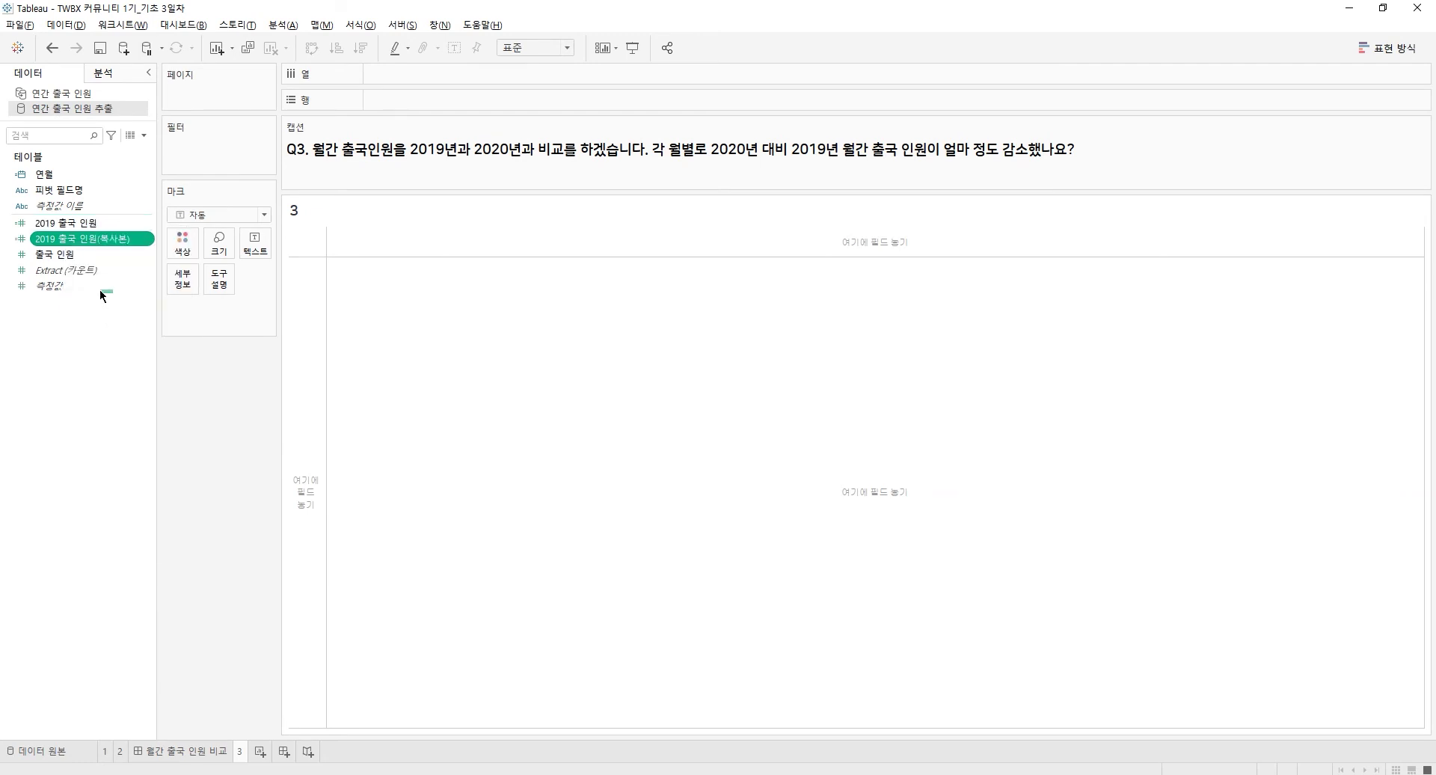
right_click(102, 240)
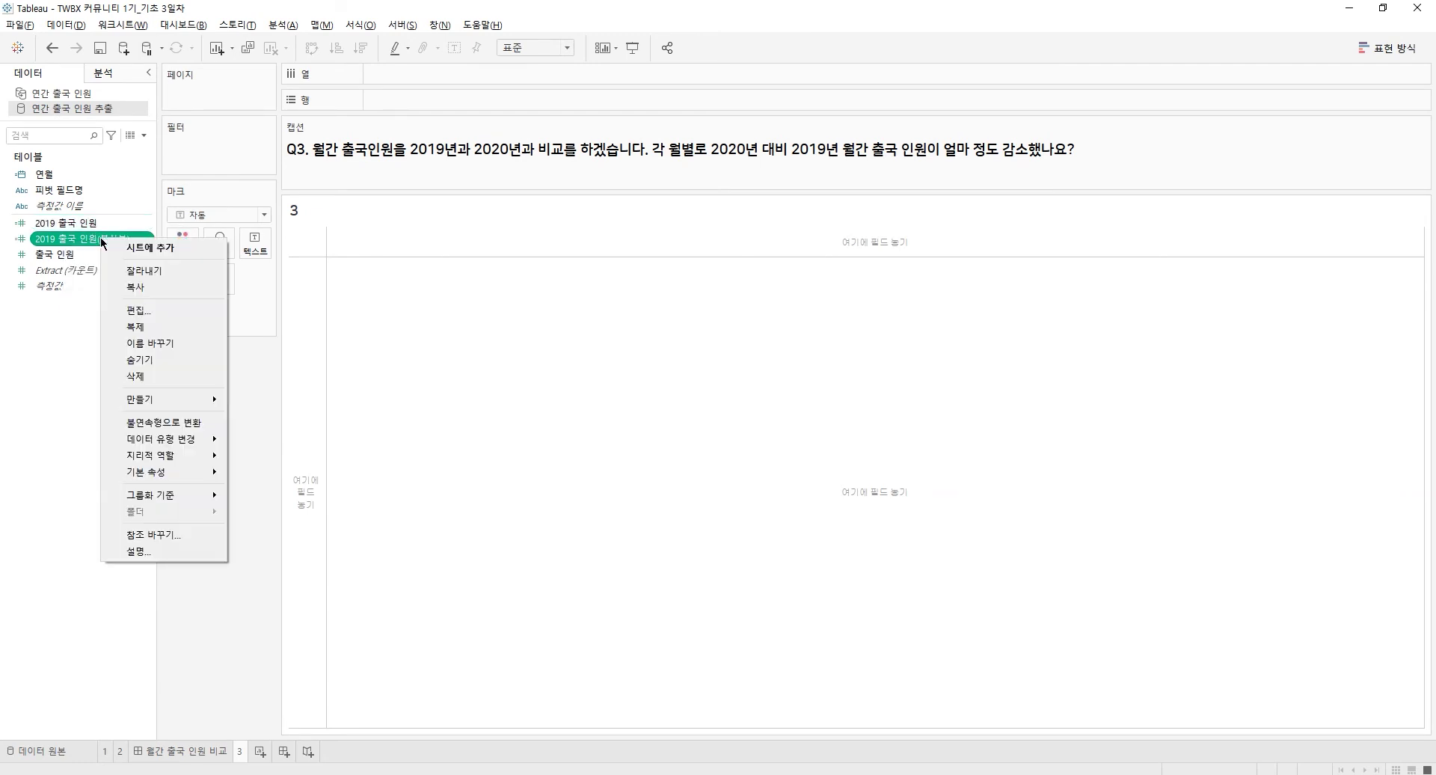
left_click(137, 314)
left_click(557, 256)
key("BackSpace")
key("BackSpace")
key("BackSpace")
key("BackSpace")
key("BackSpace")
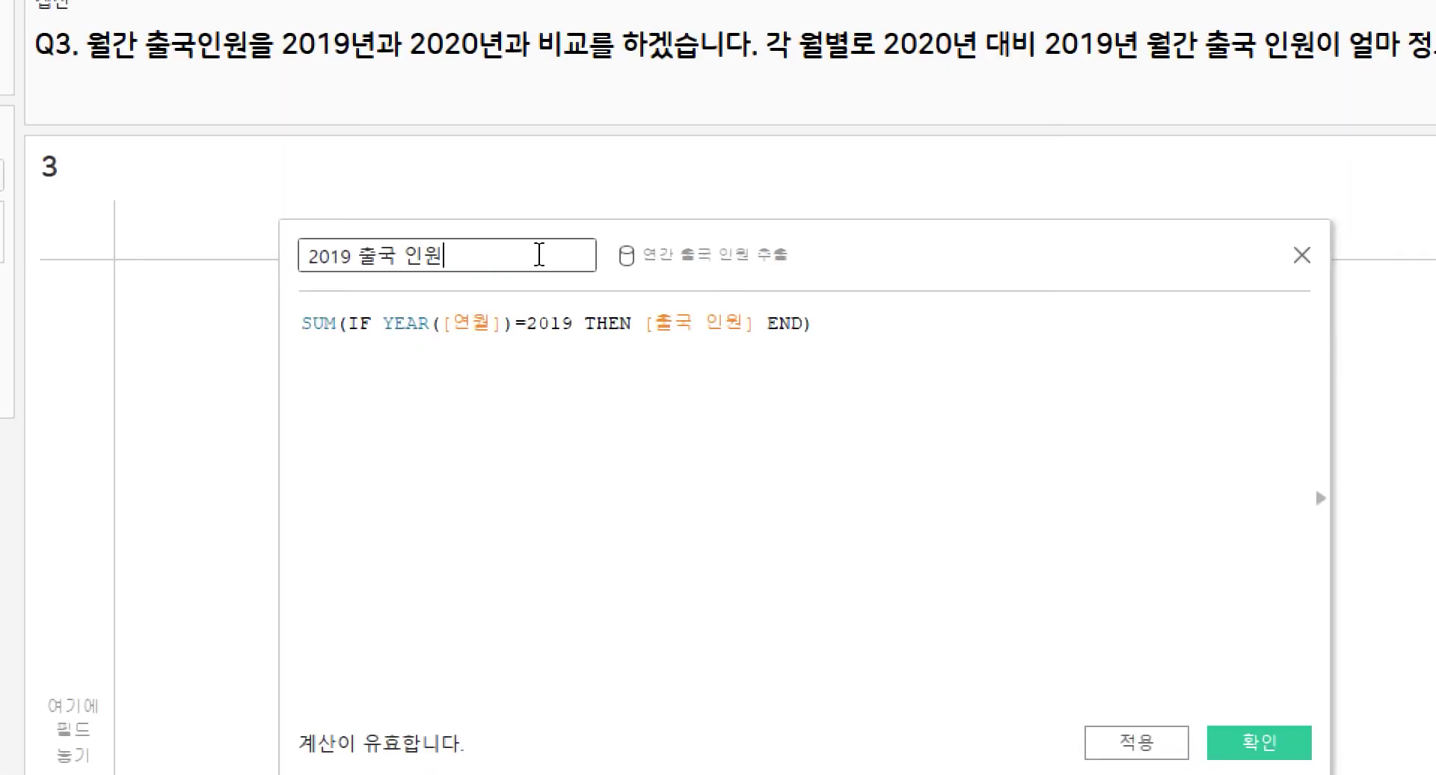
key("Left")
key("Left")
key("Left")
key("Left")
key("Left")
key("Left")
key("BackSpace")
key("BackSpace")
type("20")
Change the year condition in the 2020 출국 인원 formula to 2020 and save the field
left_click(573, 323)
key("BackSpace")
key("BackSpace")
type("20")
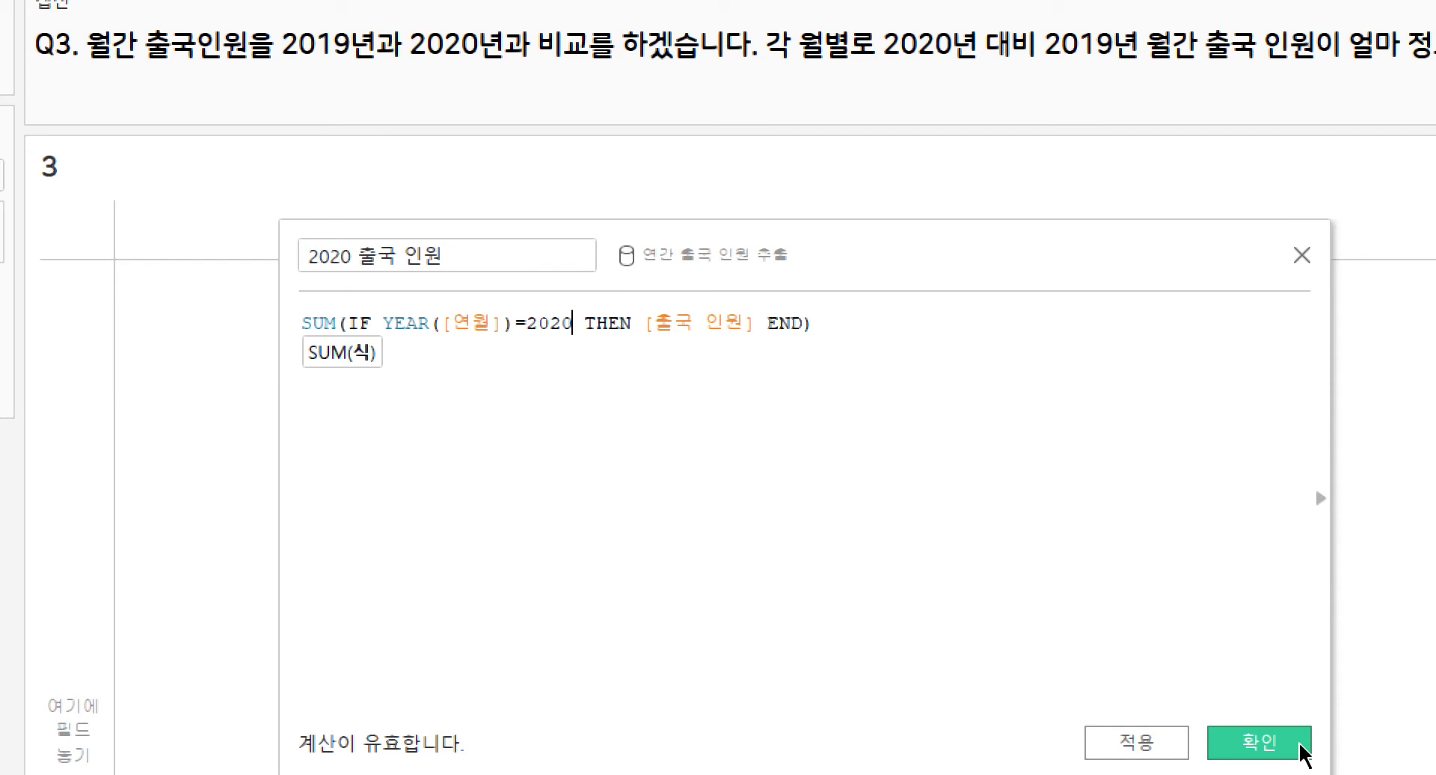
left_click(1302, 749)
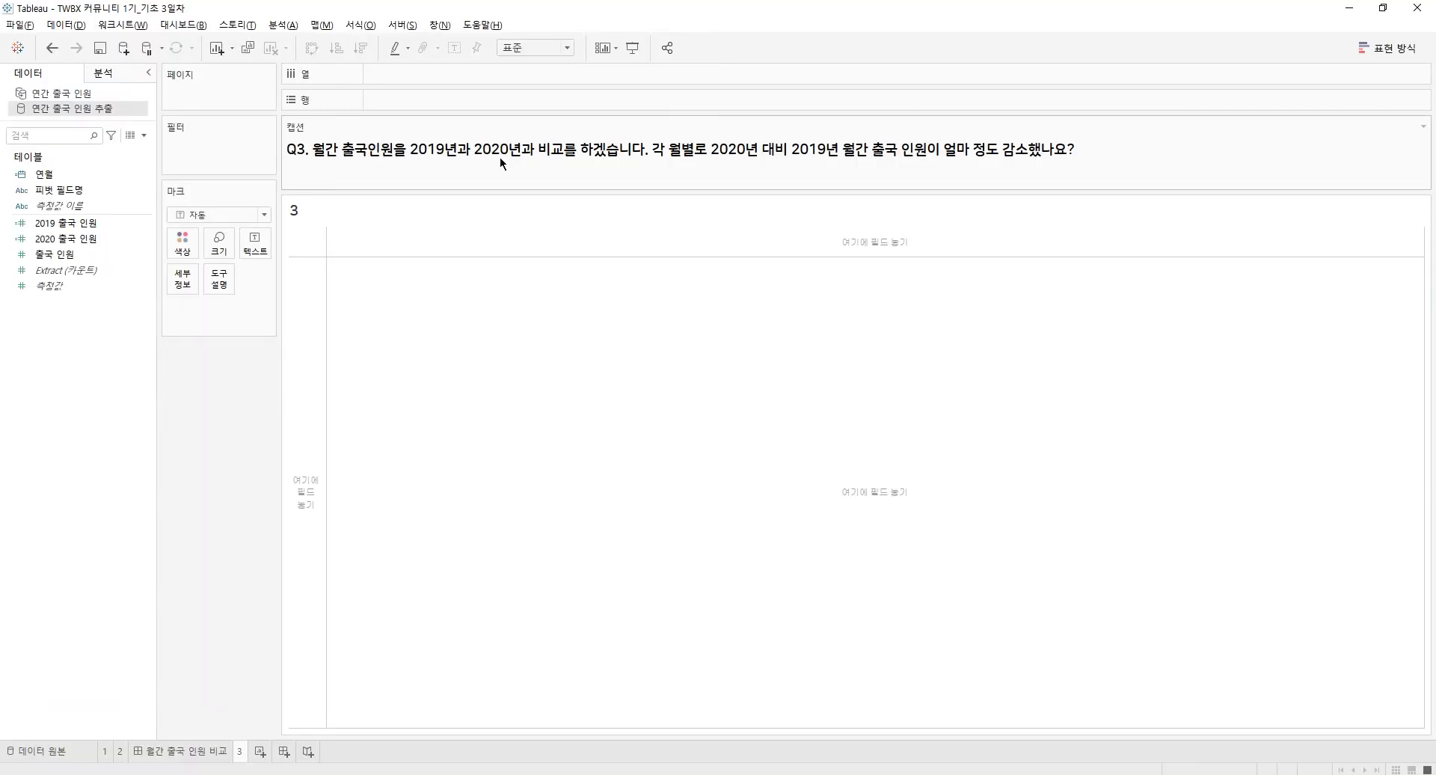
Place 연월 on the columns as the discrete month part, 월(연월)
left_click(85, 174)
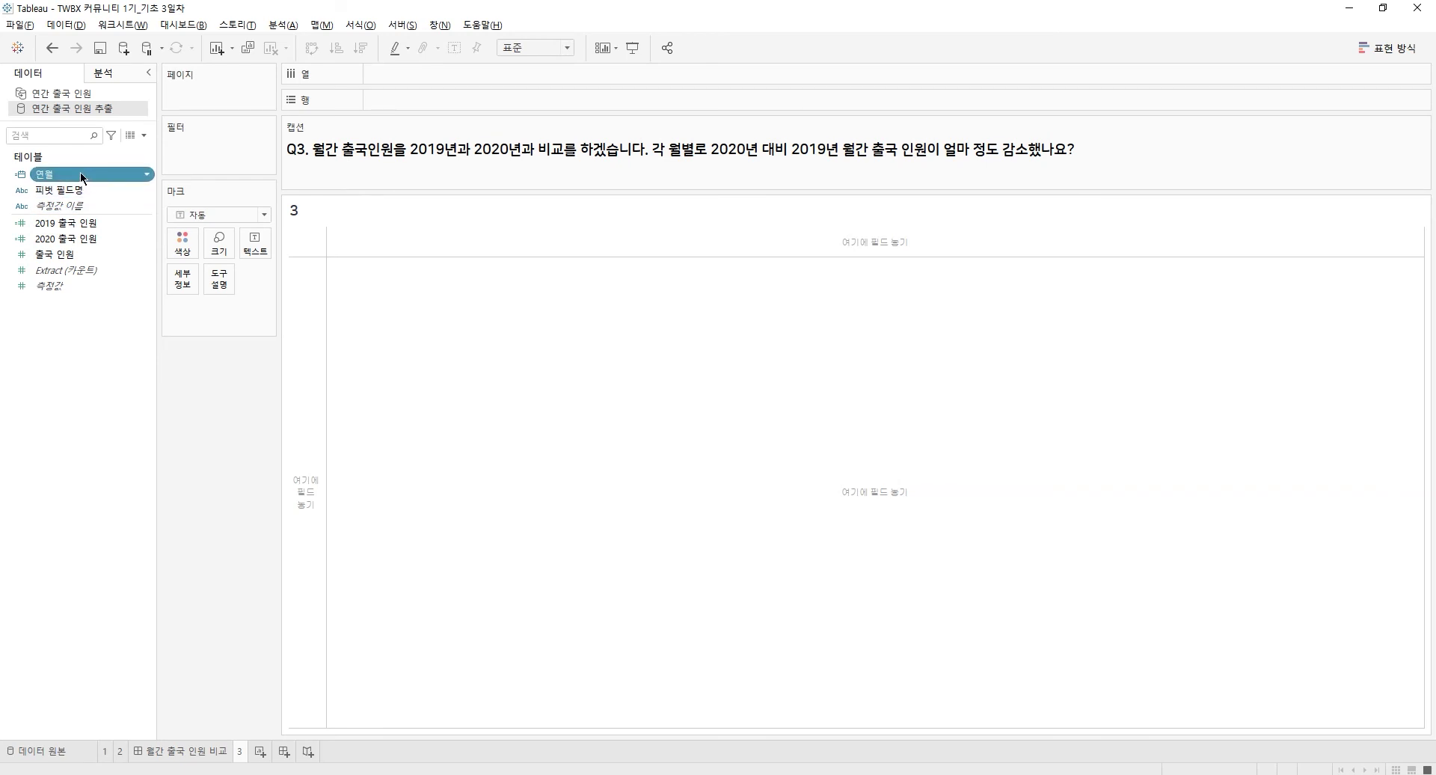
left_click_drag(79, 173, 434, 73)
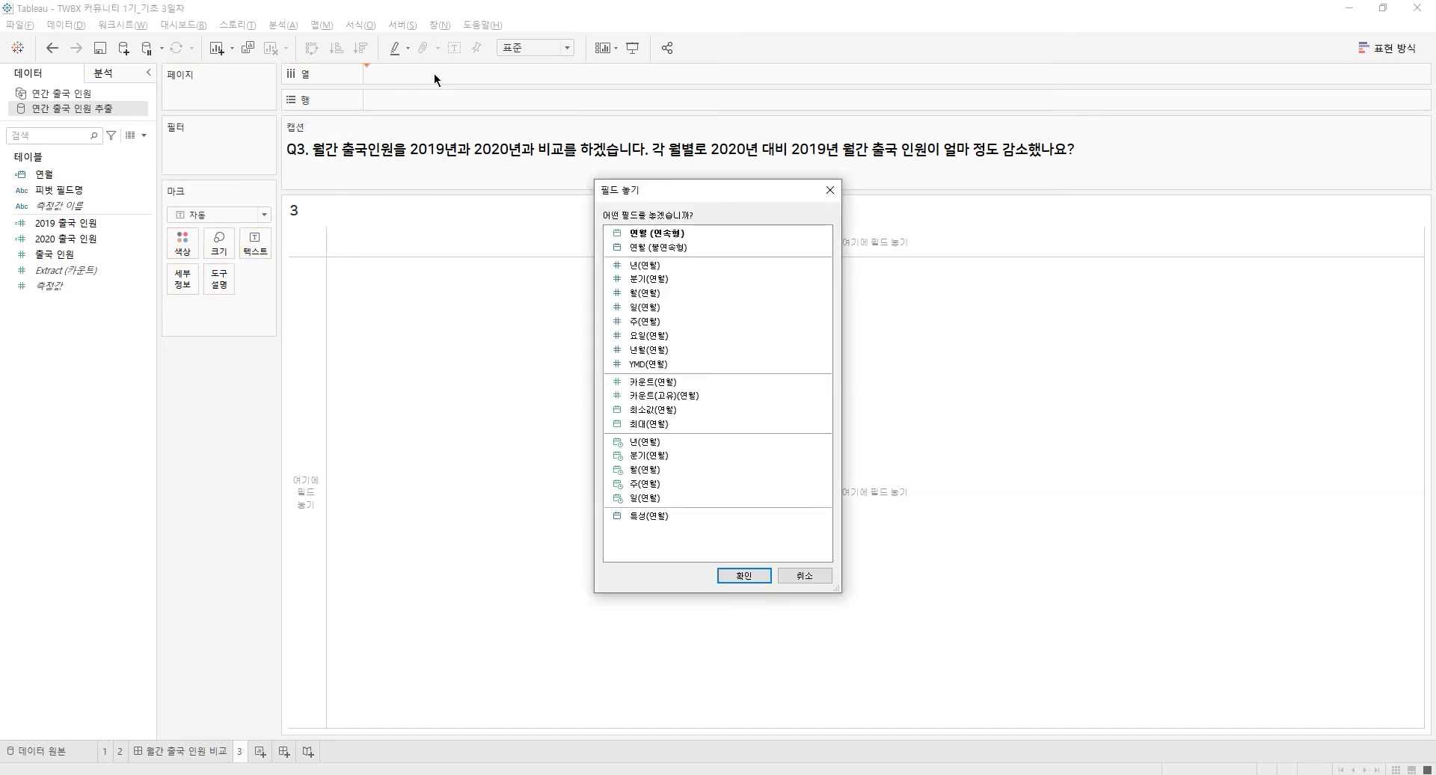
double_click(648, 294)
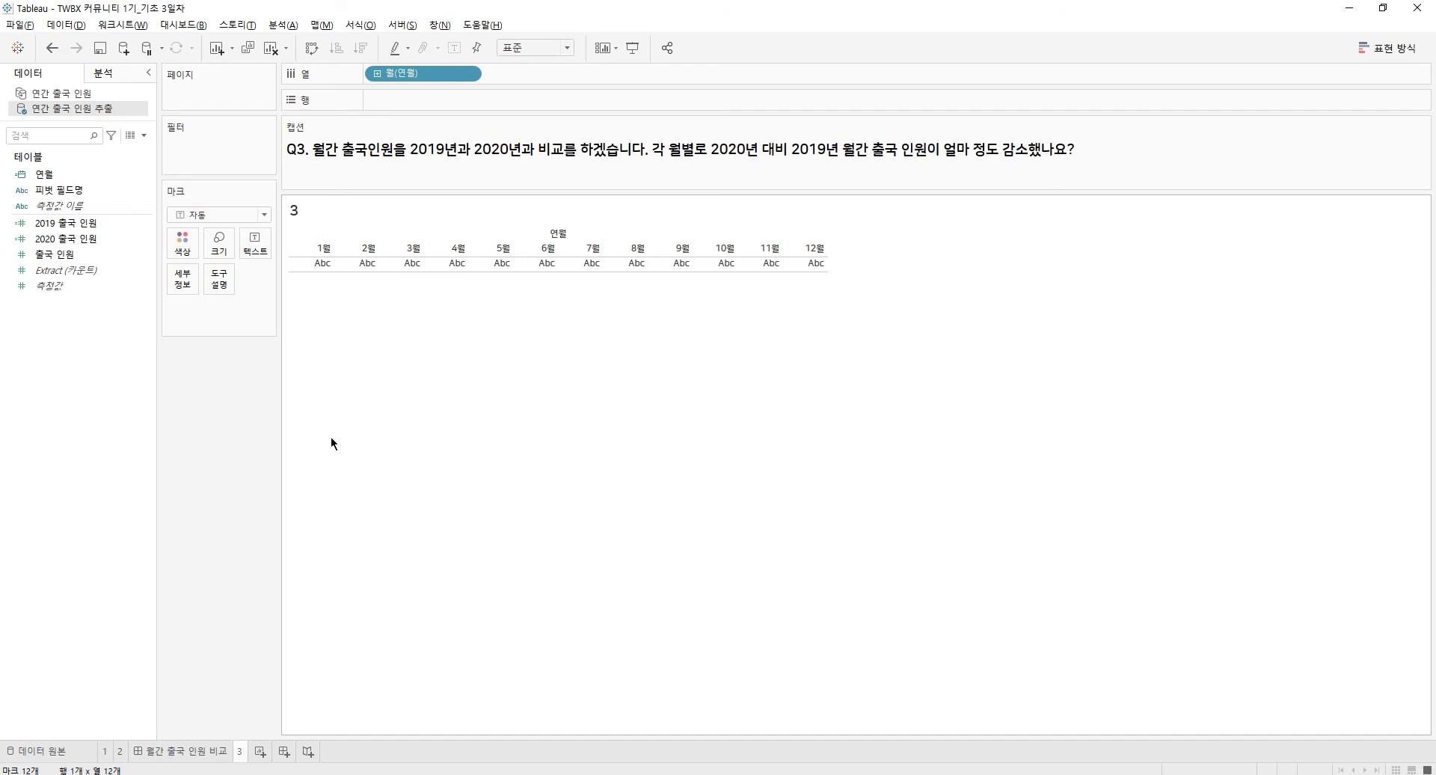
Add 2019 출국 인원 and 2020 출국 인원 side by side on the rows
left_click_drag(67, 223, 460, 101)
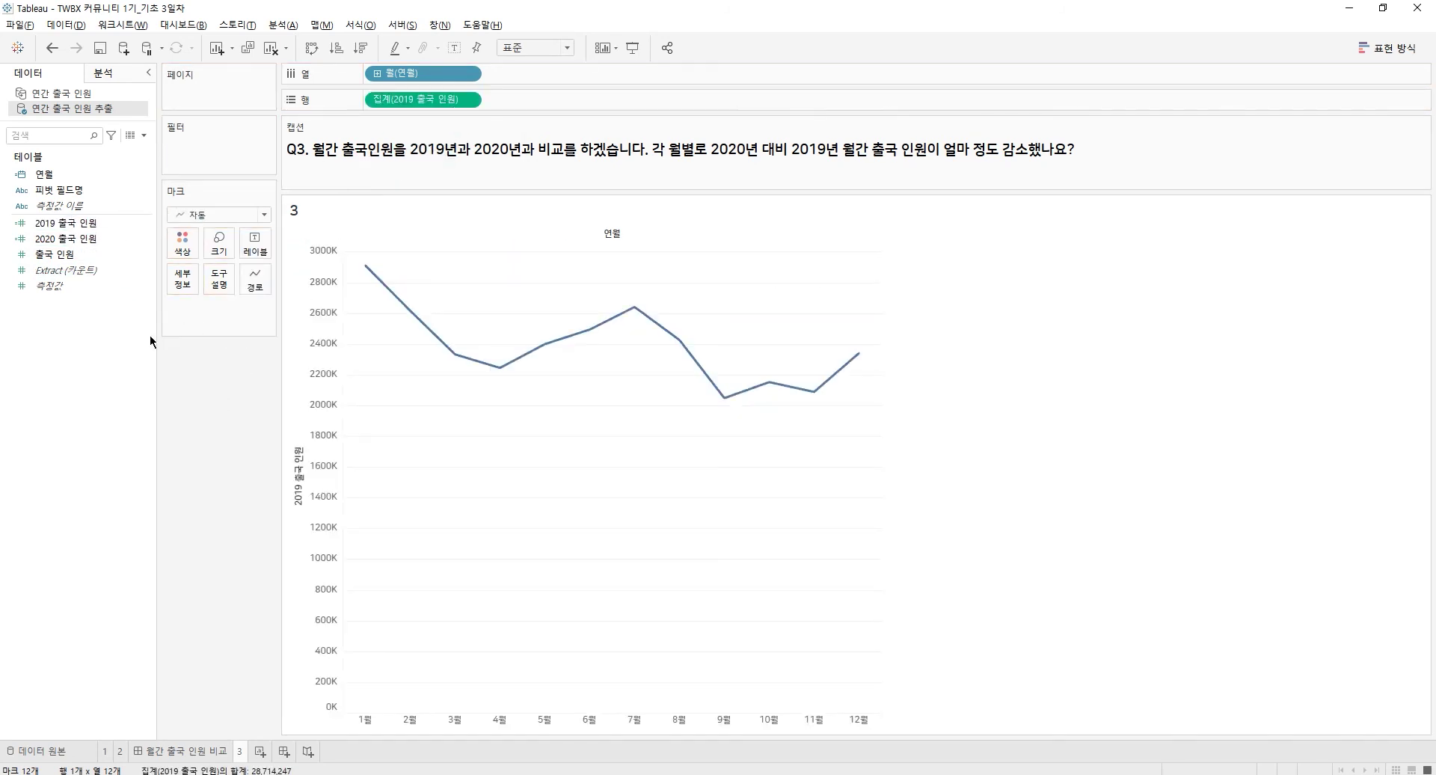
left_click(55, 239)
left_click_drag(51, 239, 577, 98)
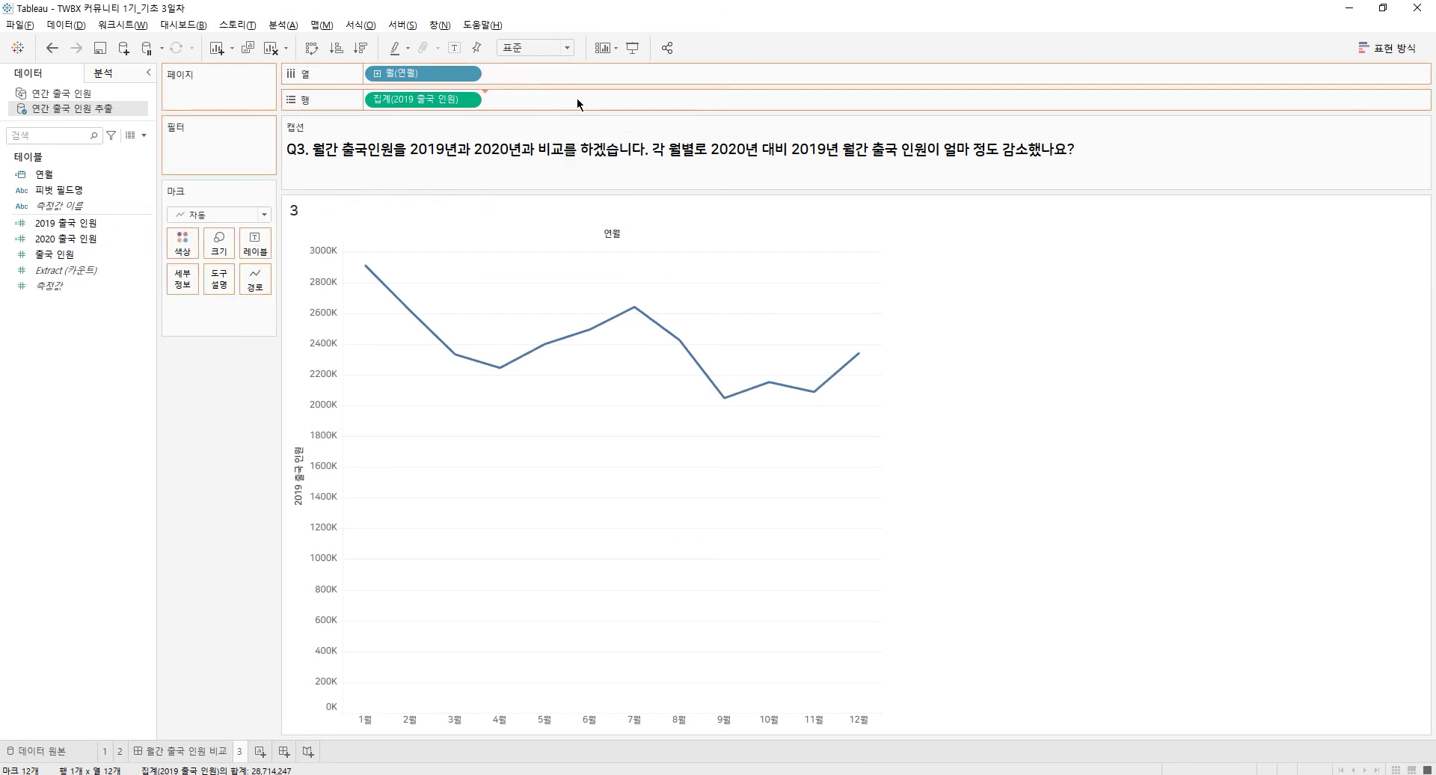
Show both measures as bars (막대) and combine them on a dual axis (이중 축)
left_click(200, 235)
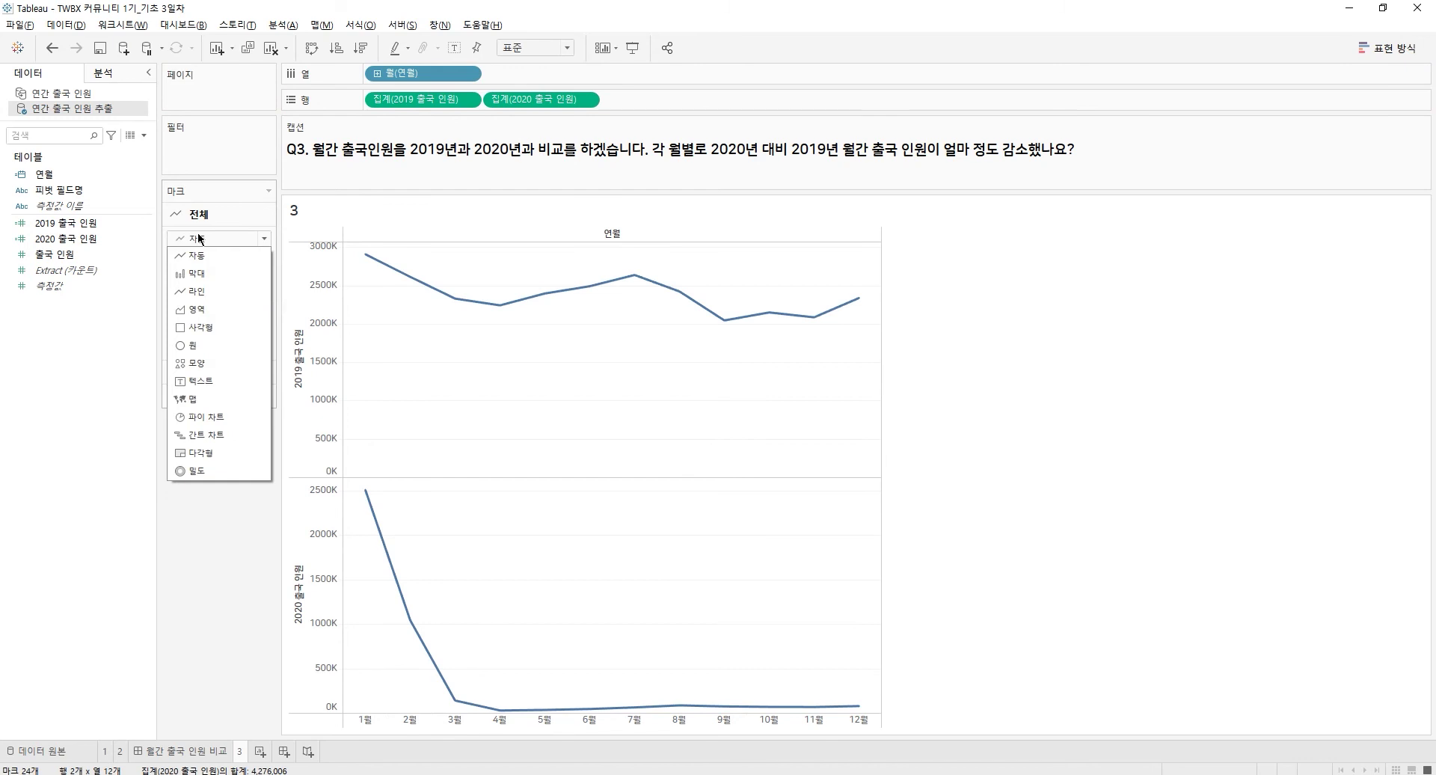
left_click(199, 276)
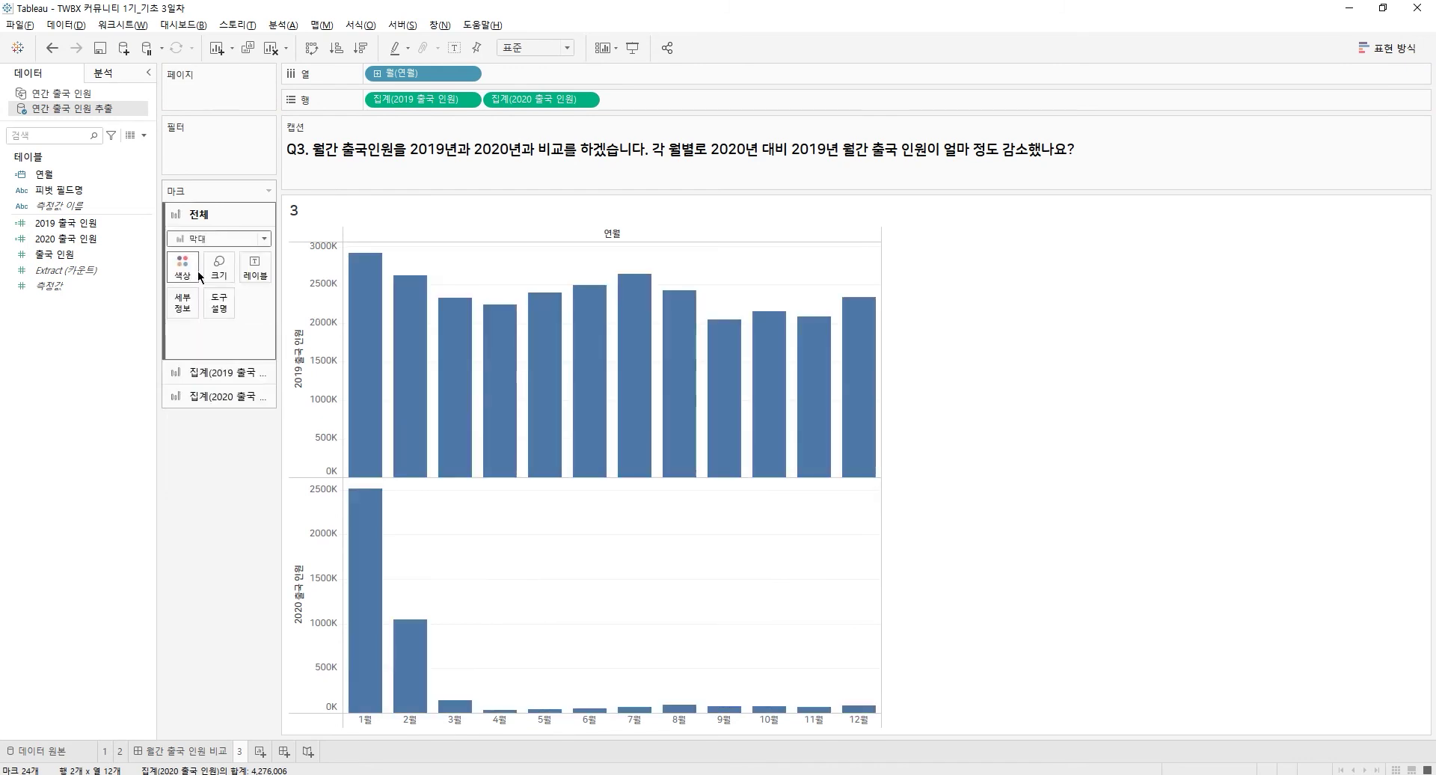
mouse_move(479, 438)
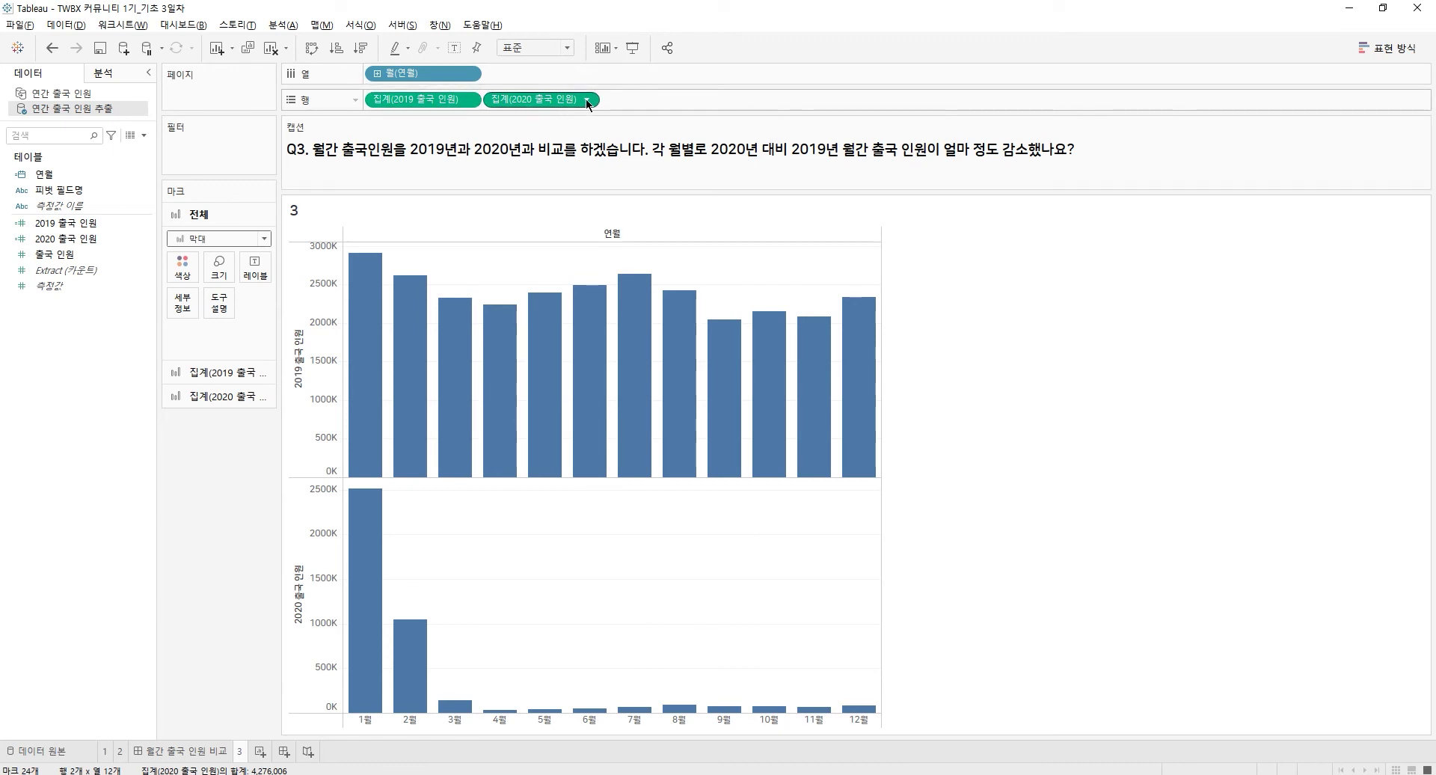
left_click(587, 101)
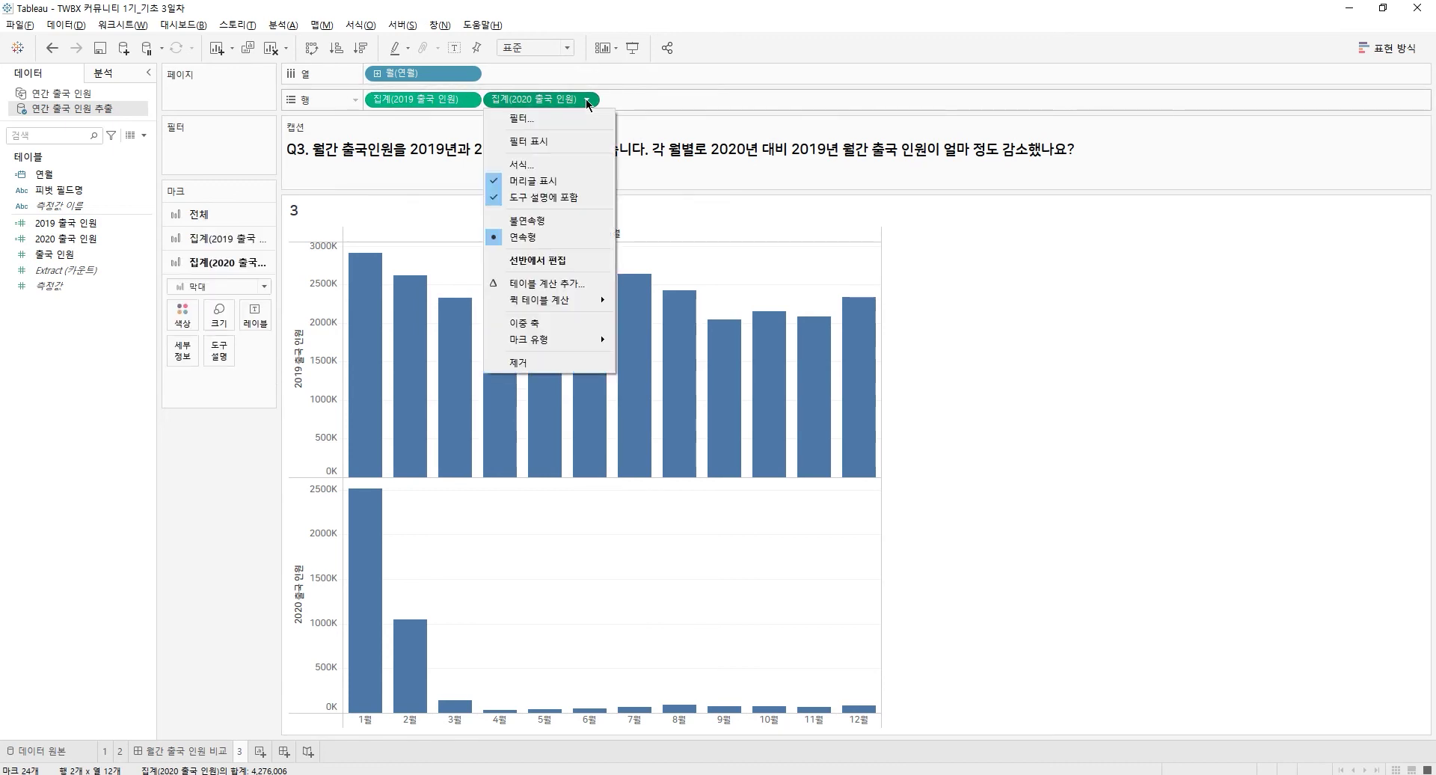
left_click(553, 326)
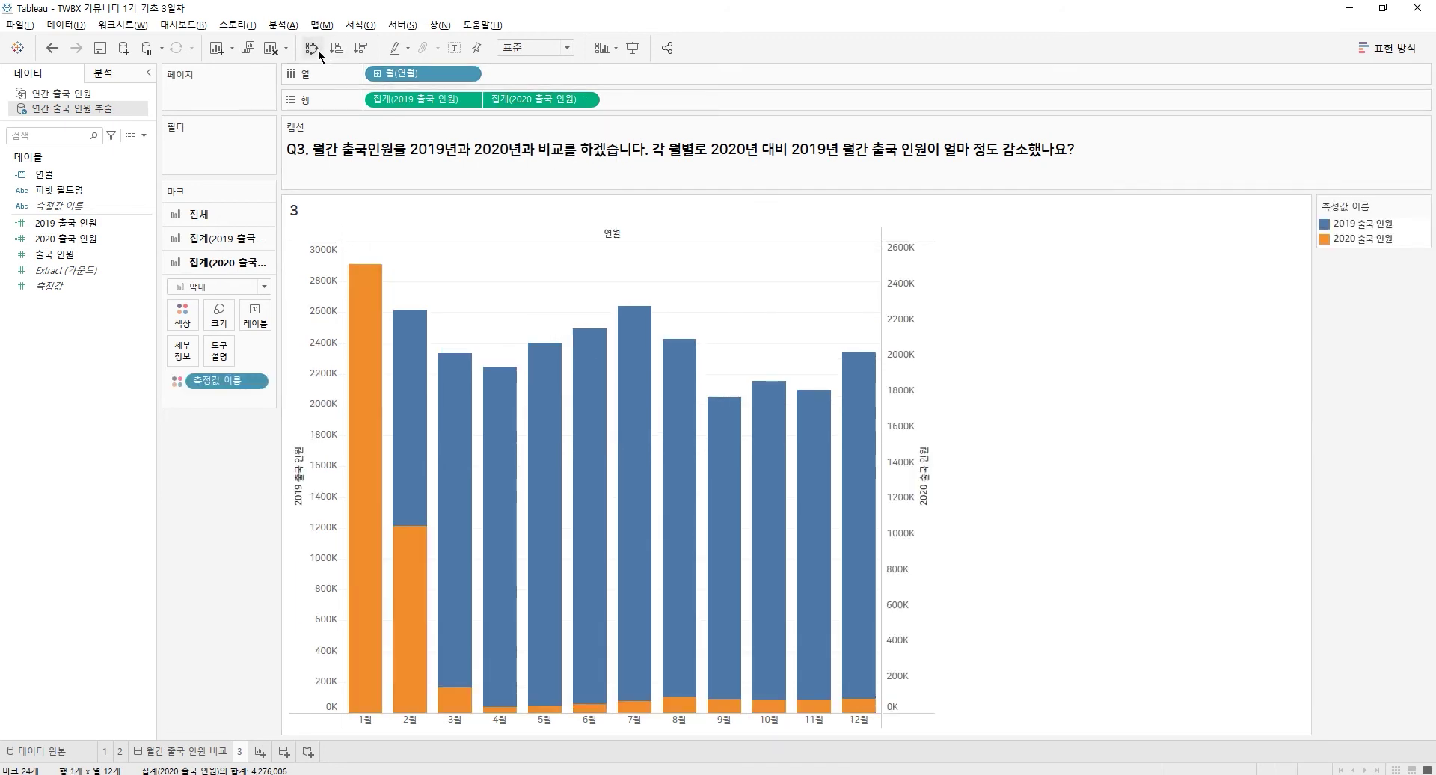
Swap rows and columns to get horizontal bars and fit the chart to the entire view (전체 보기)
left_click(317, 51)
left_click(528, 48)
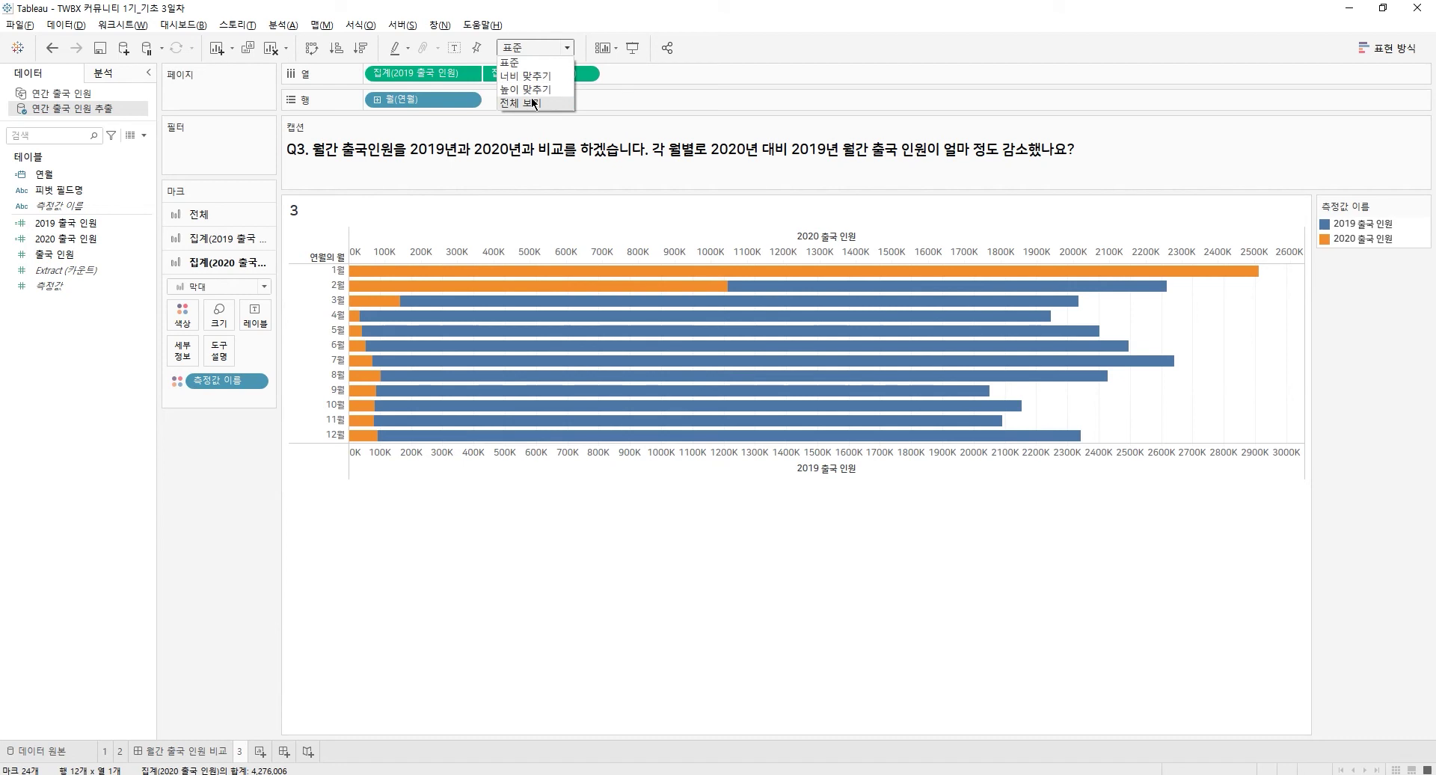
left_click(528, 104)
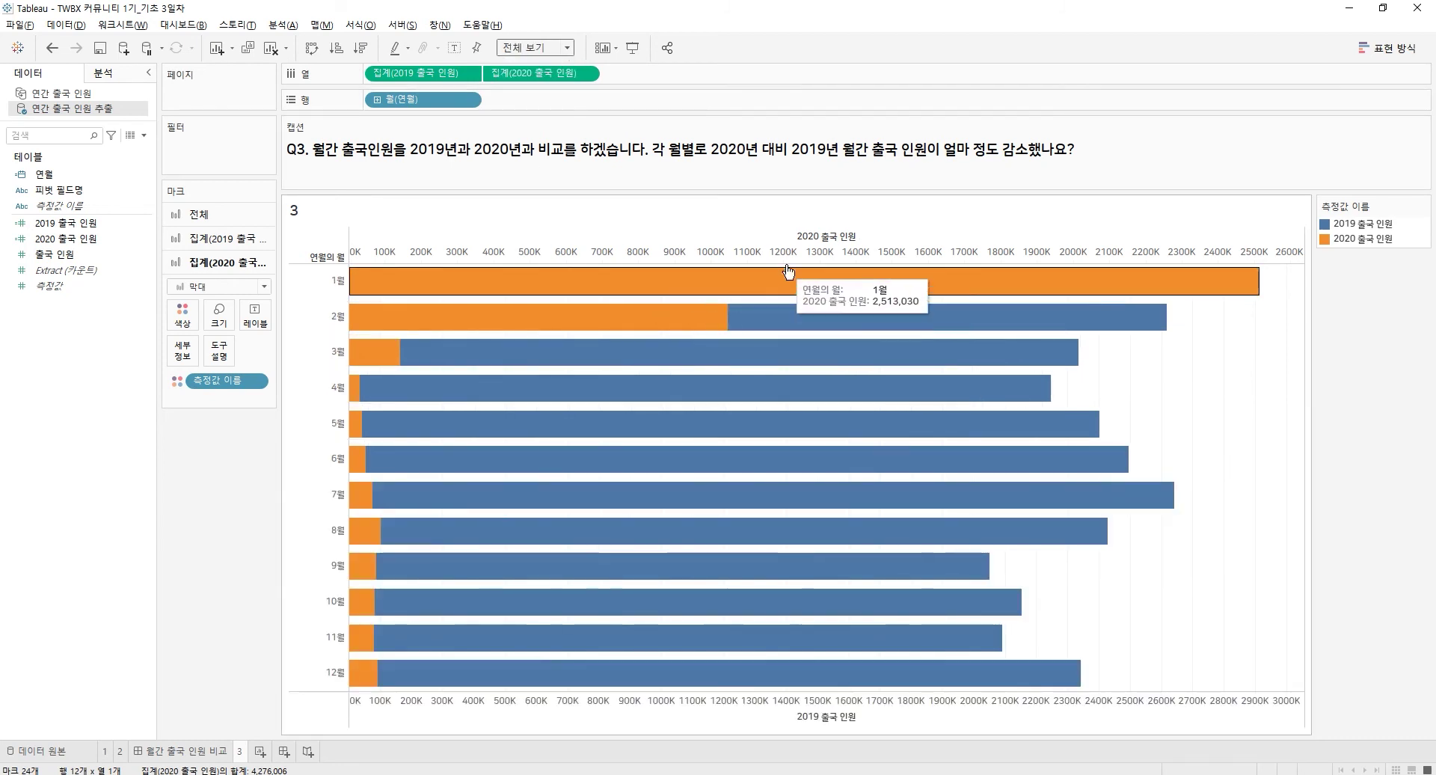
Synchronize the dual axes and make the 2020 출국 인원 bars thinner than the 2019 bars
right_click(793, 239)
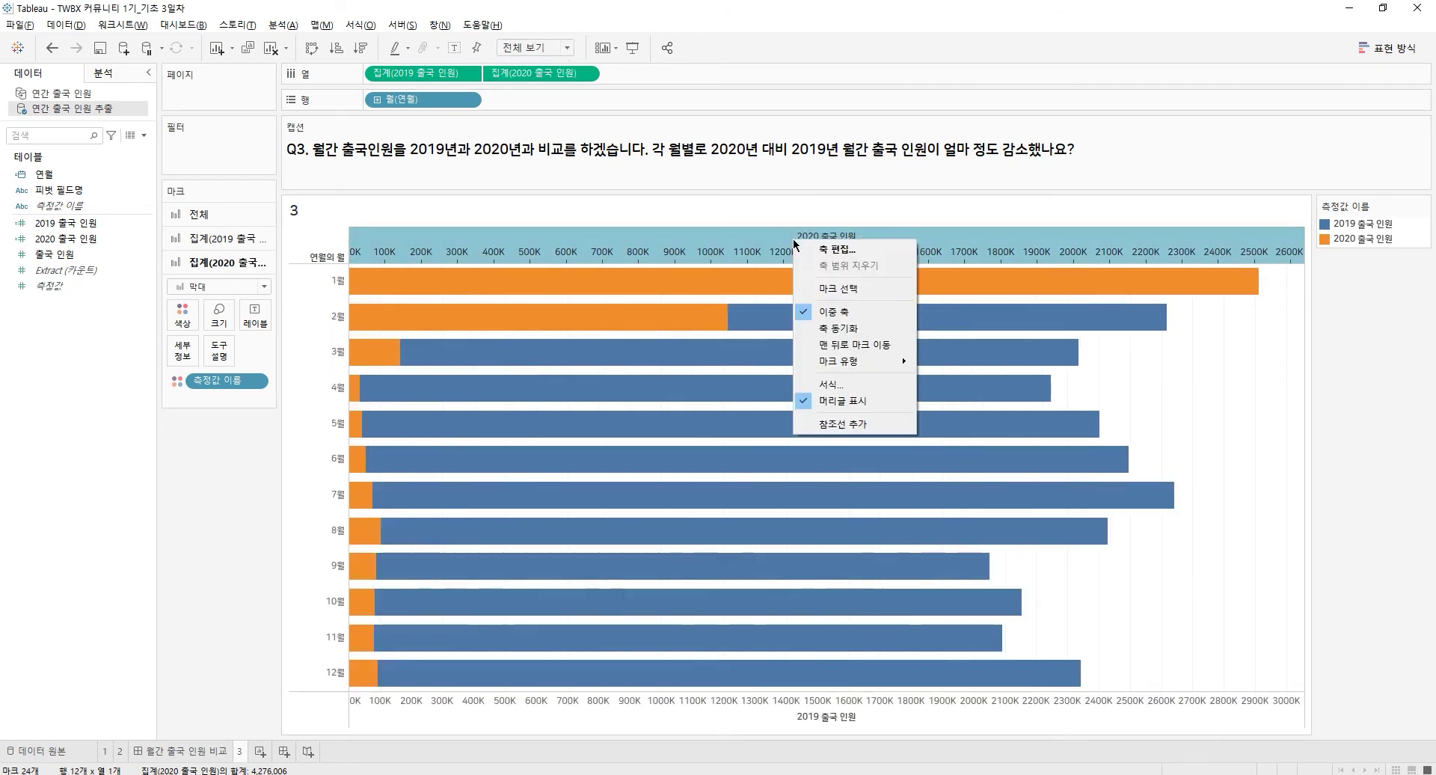
left_click(849, 331)
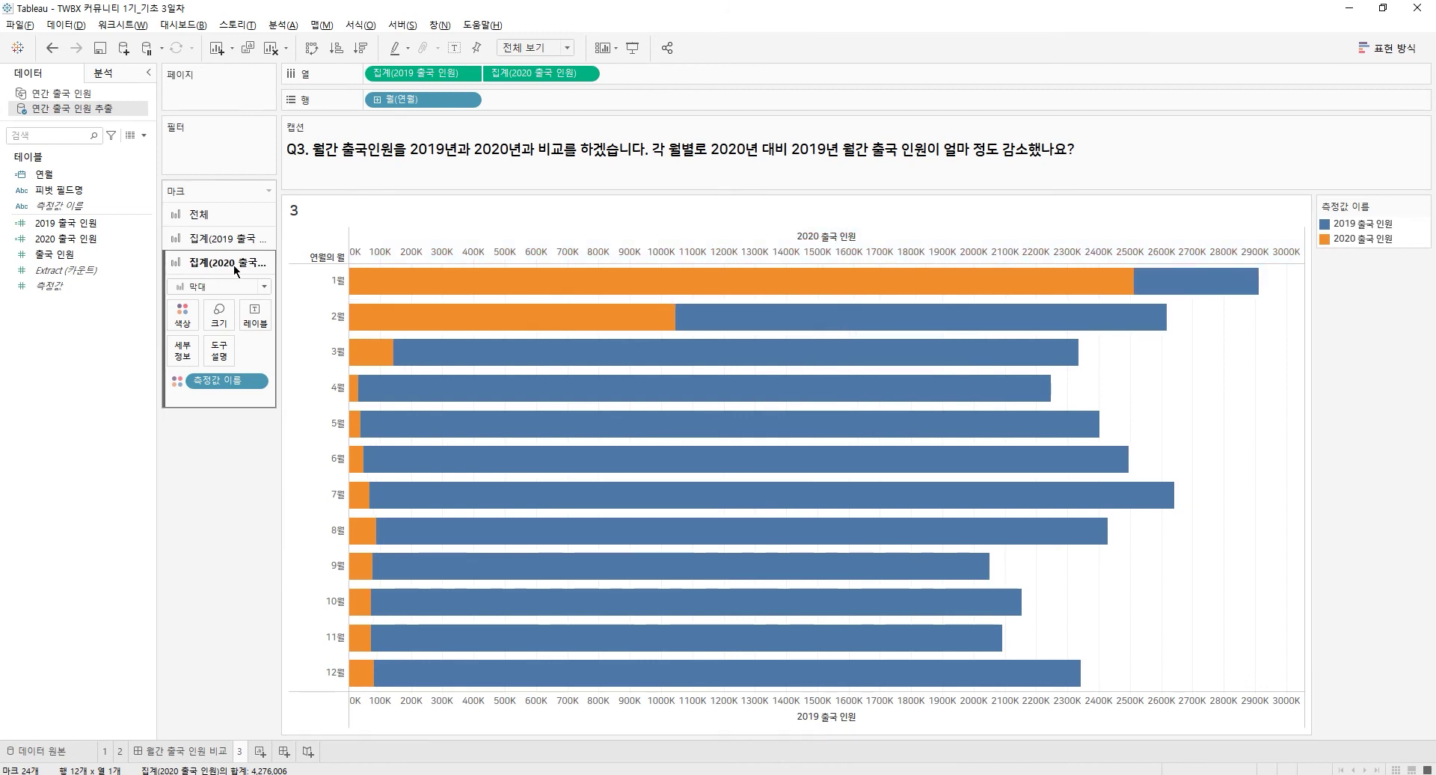
left_click(231, 317)
left_click_drag(275, 351, 271, 353)
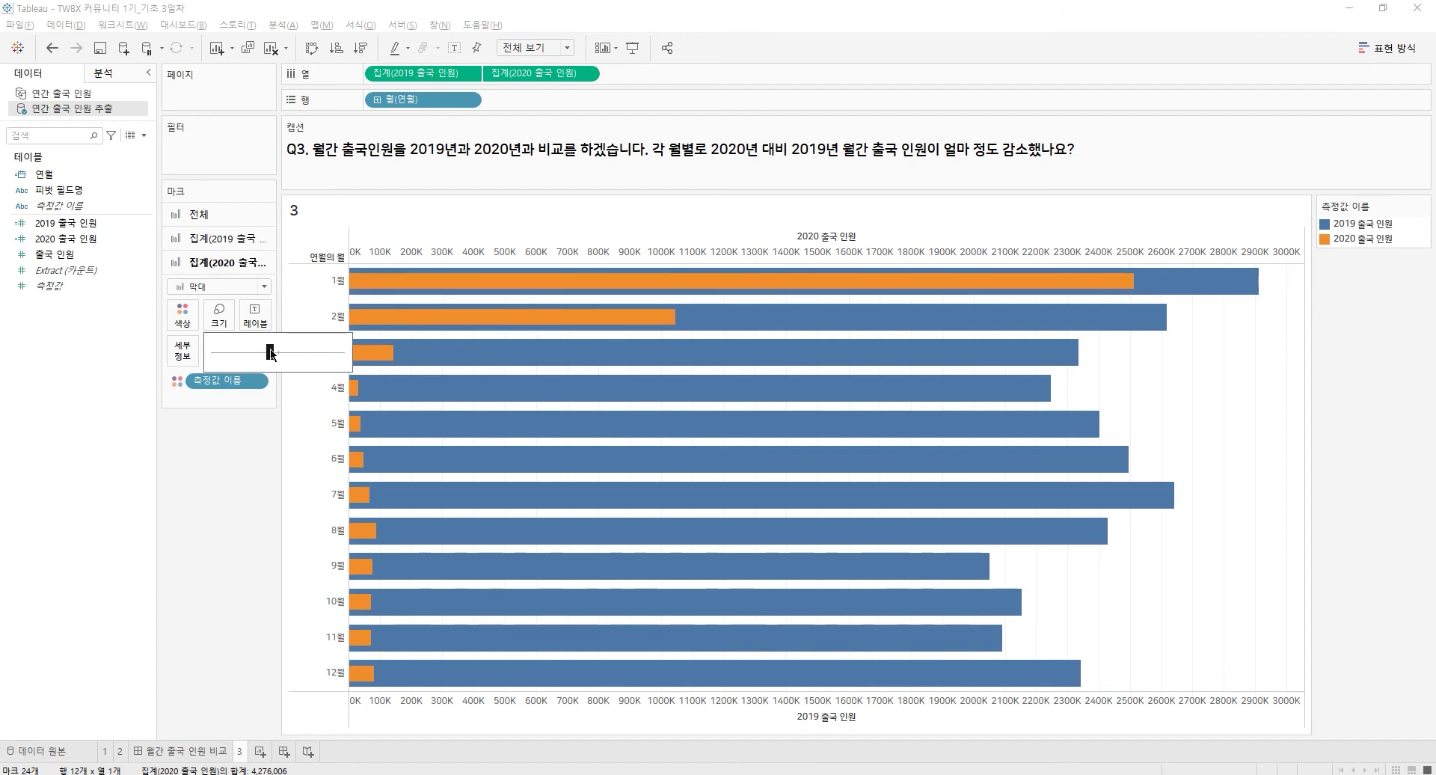
In the measure names color settings, assign white to 2019 출국 인원
double_click(1378, 224)
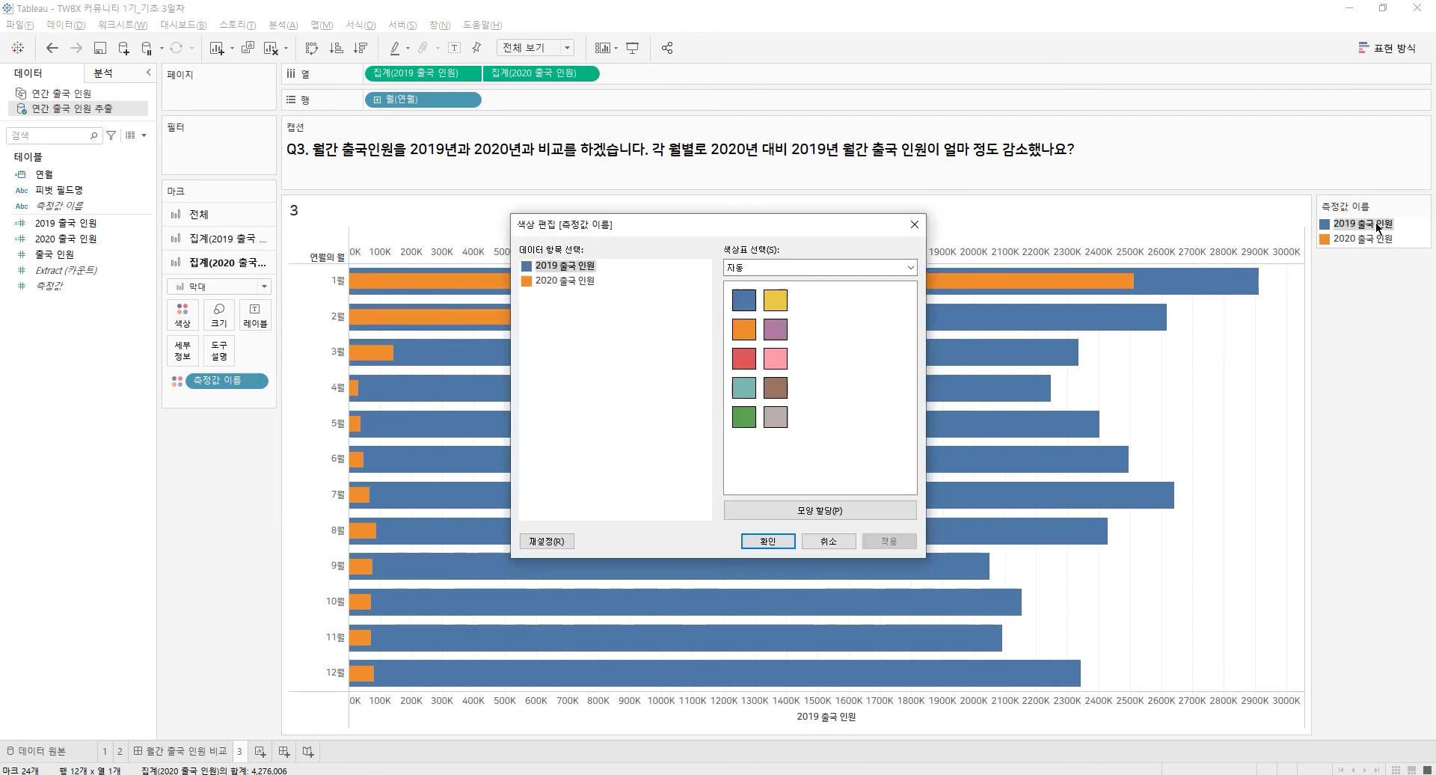
double_click(569, 268)
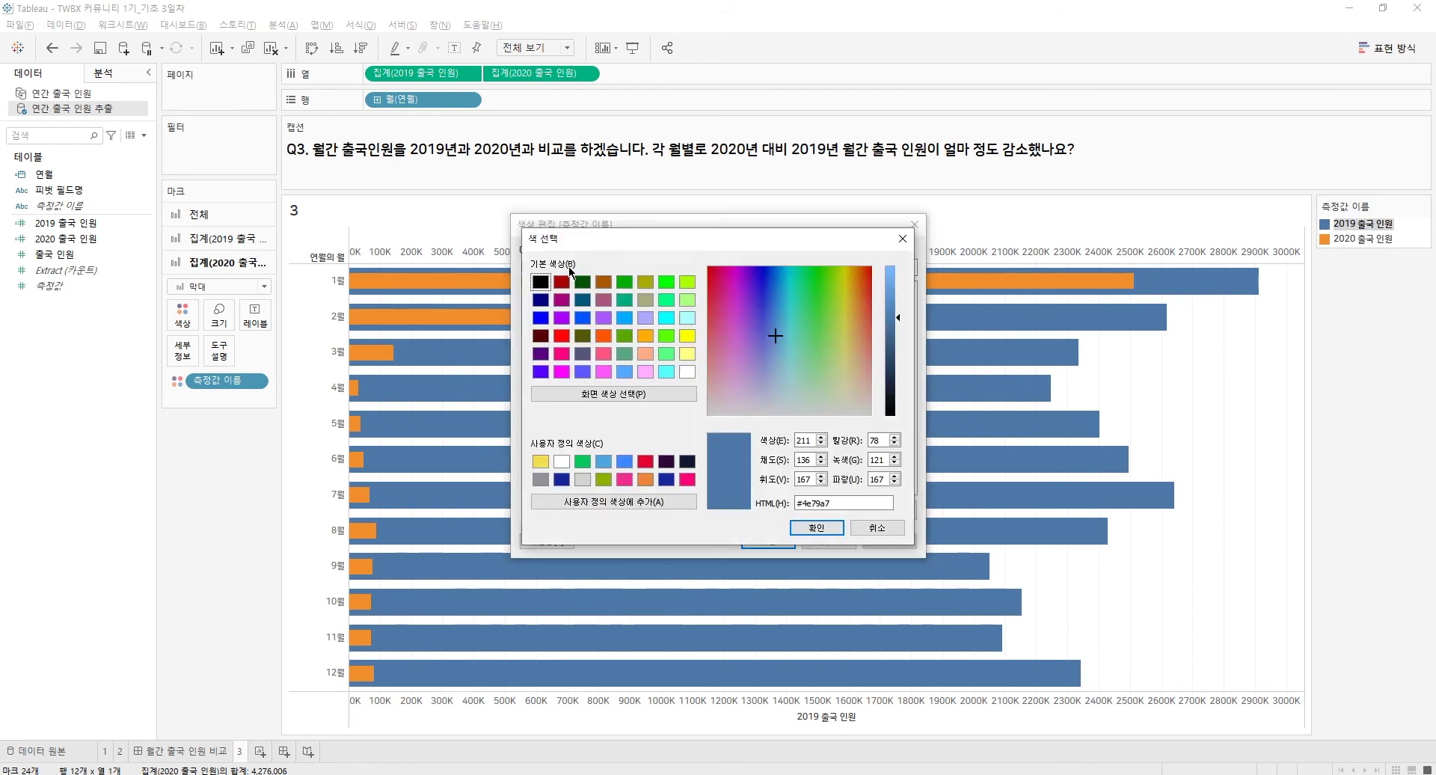
left_click(686, 371)
left_click(801, 526)
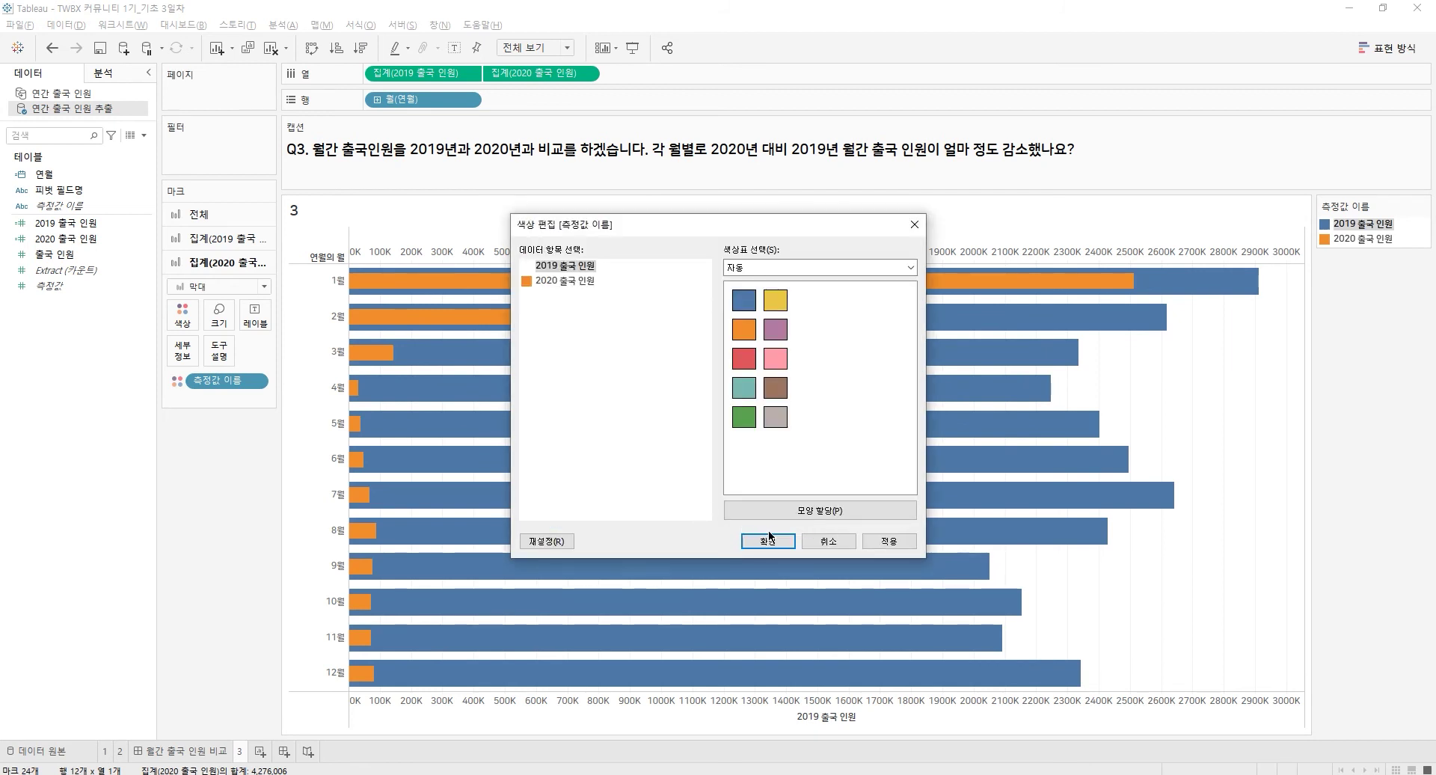
Assign dark red to 2020 출국 인원 and apply the new measure colors
double_click(576, 281)
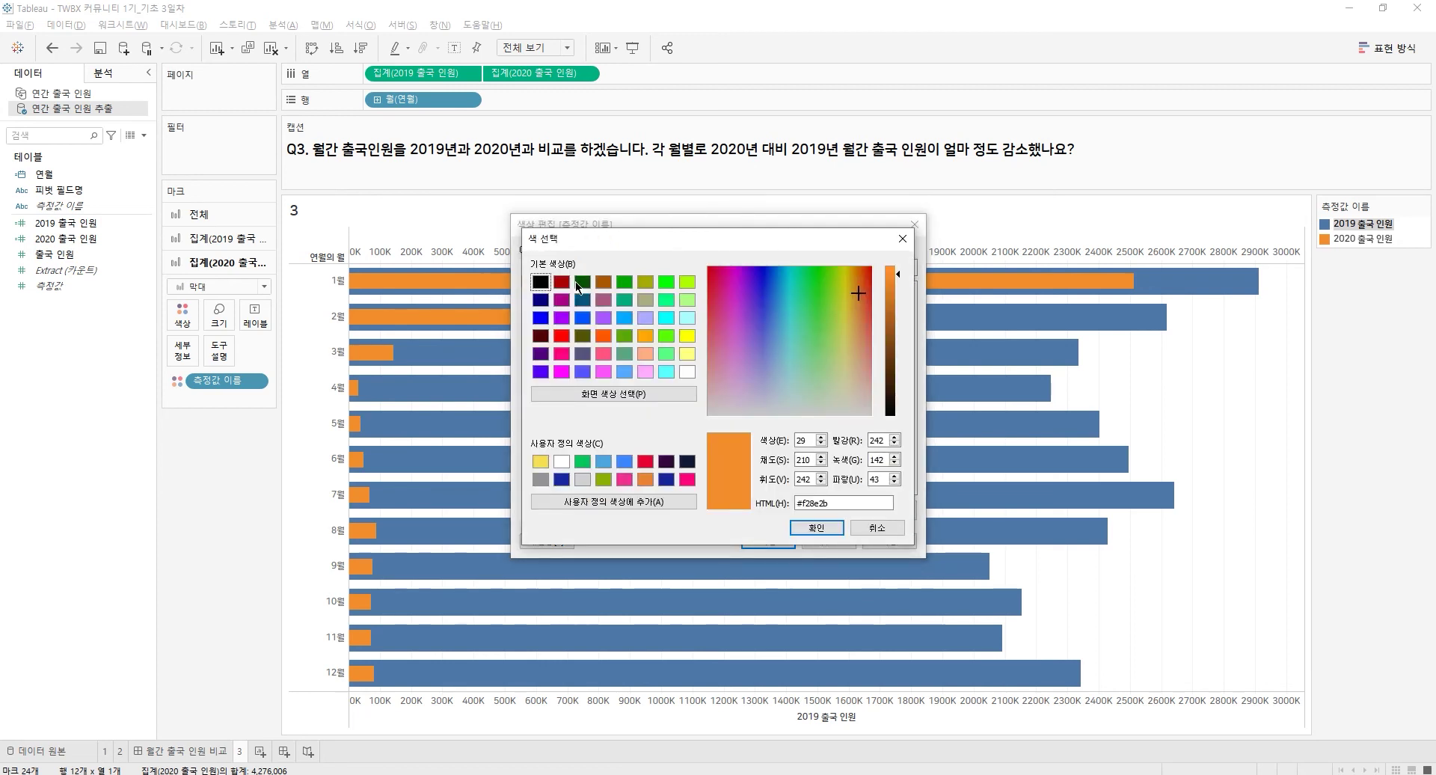
left_click(562, 282)
left_click(816, 528)
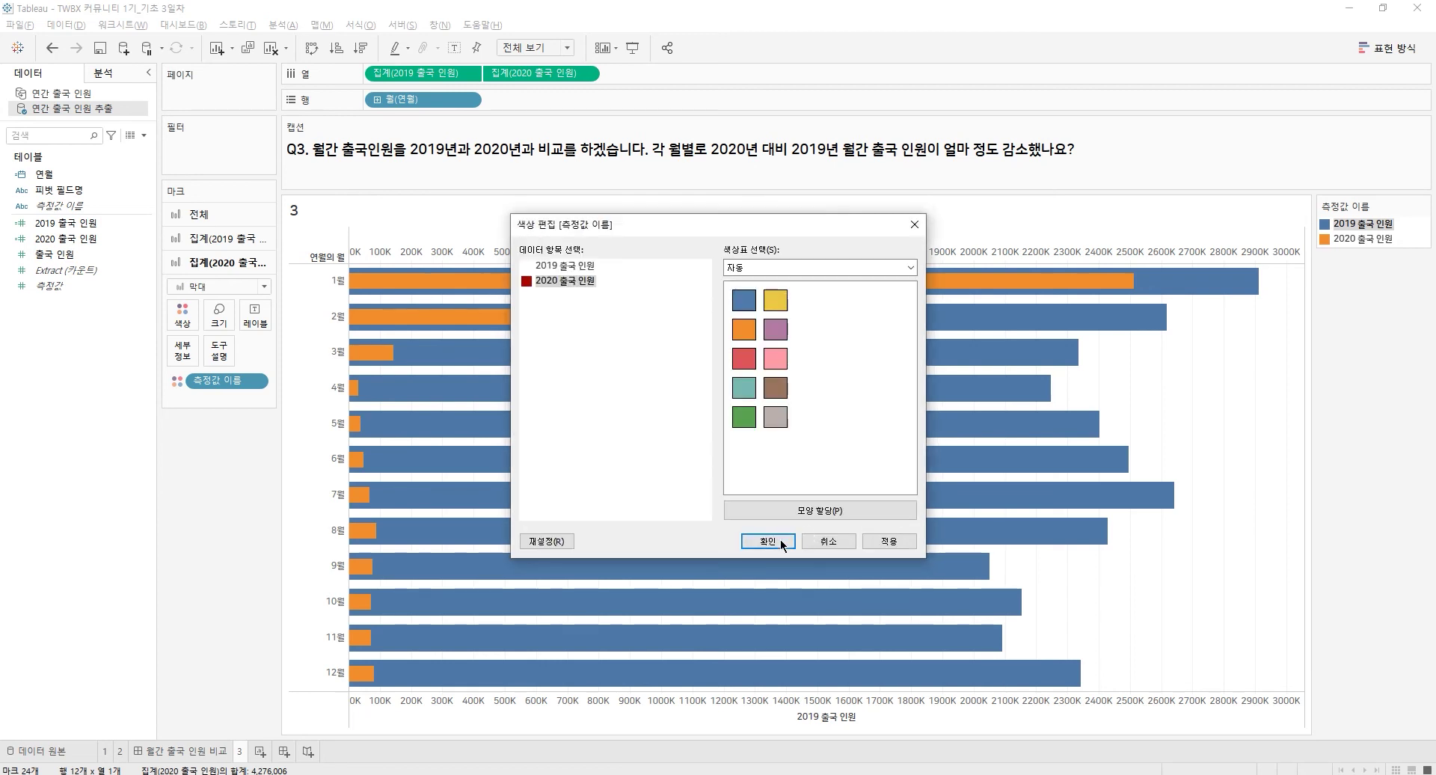
left_click(768, 541)
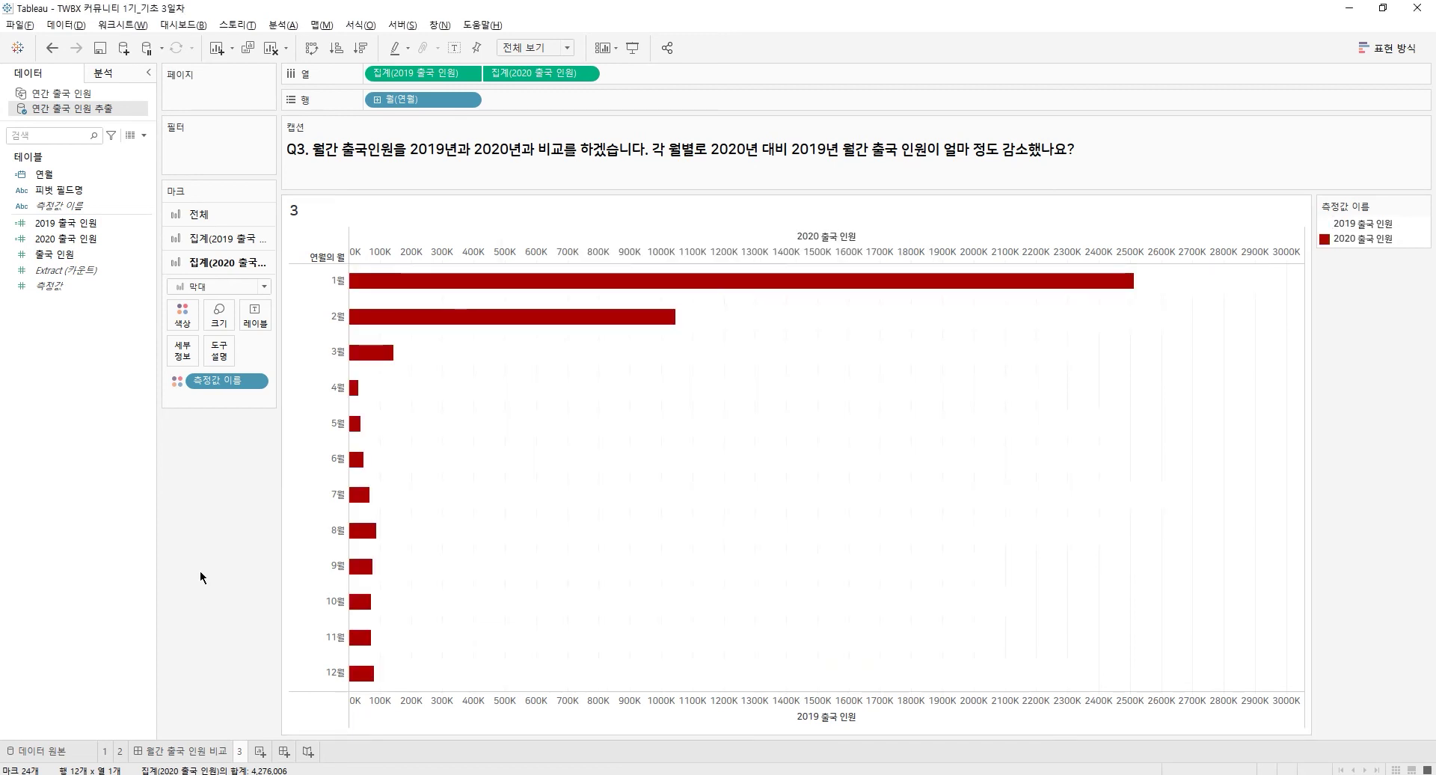
Give the 2019 출국 인원 bars a black border (테두리)
left_click(221, 247)
left_click(185, 290)
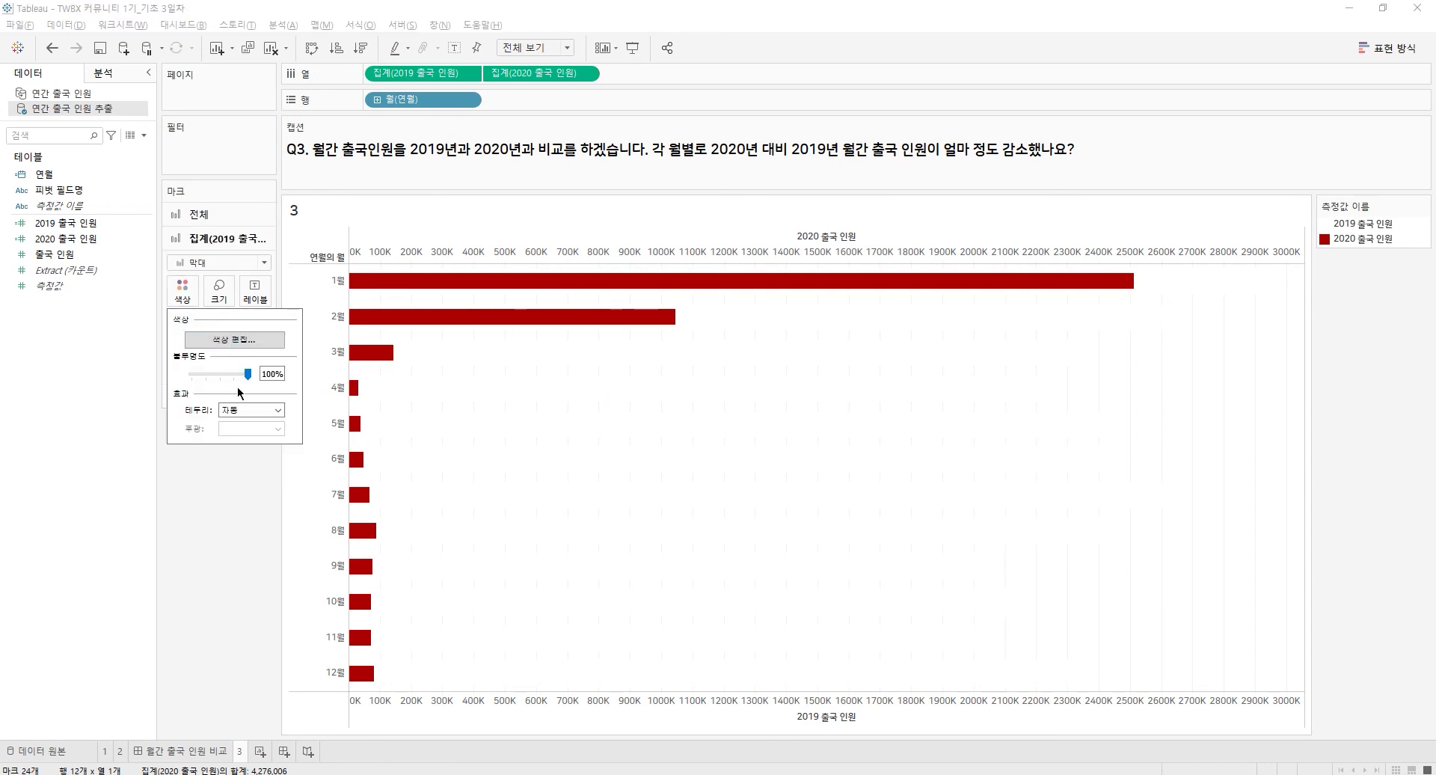
left_click(244, 411)
left_click(229, 469)
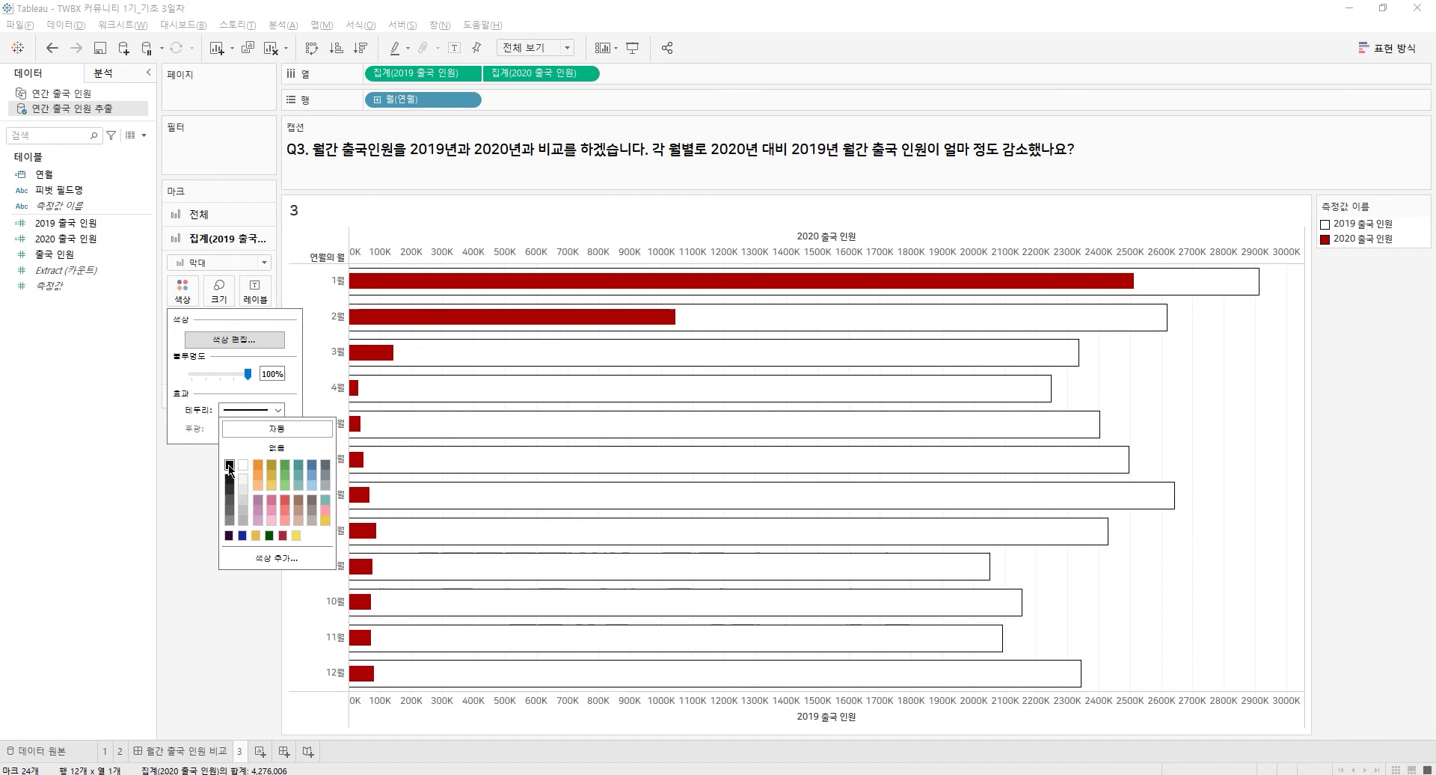
left_click(505, 702)
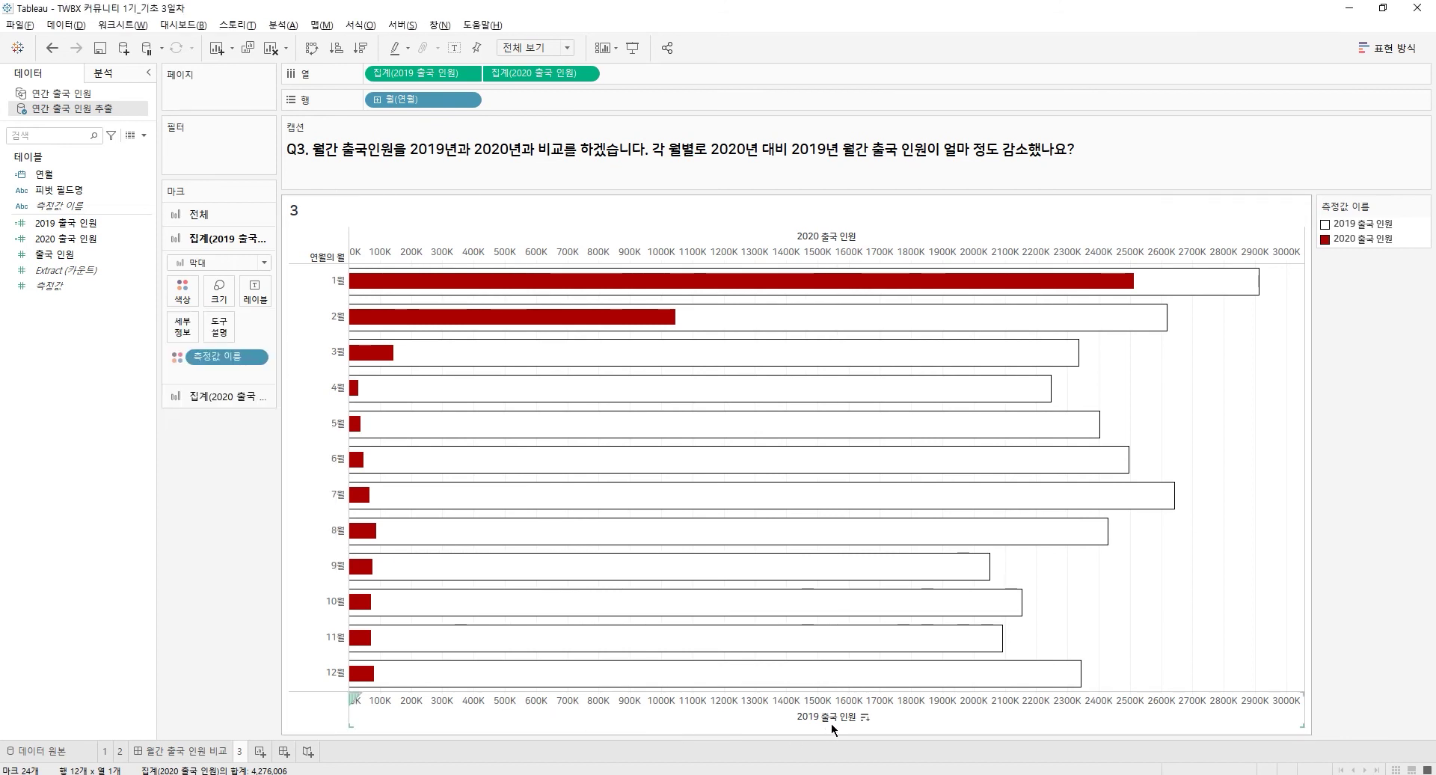
Hide the headers of the 2019 and 2020 출국 인원 axes
right_click(774, 707)
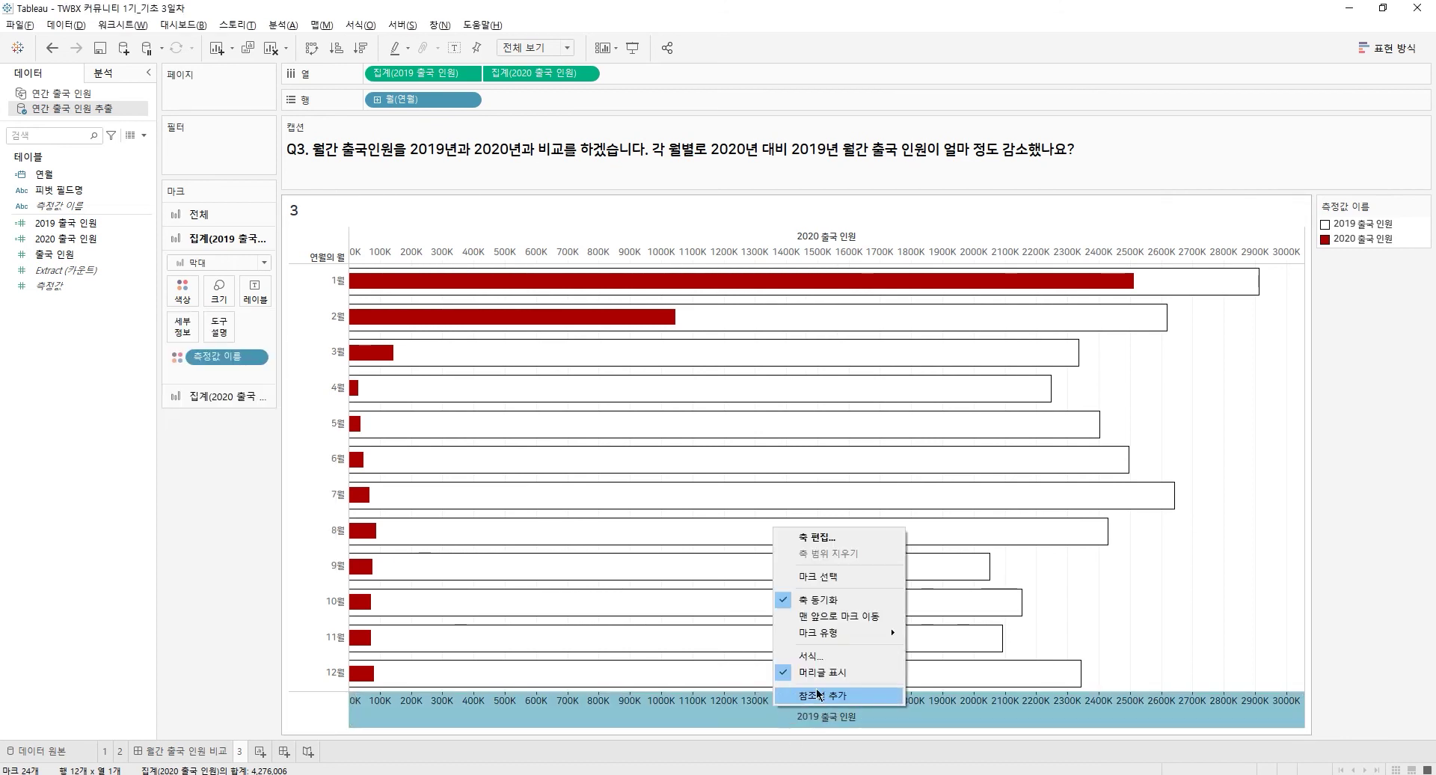
left_click(834, 671)
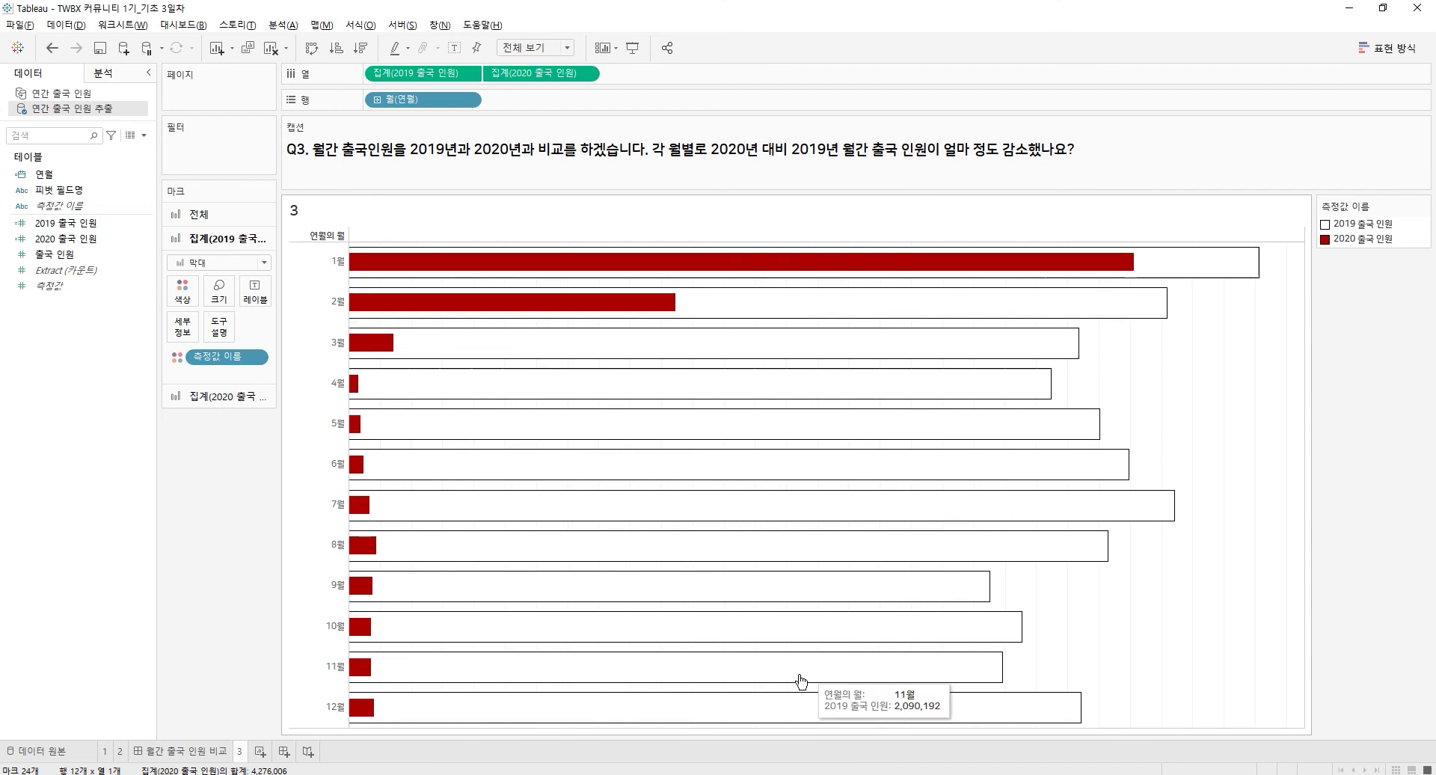
Hide the field label for rows and label the 2019 and 2020 bars with their 출국 인원 values
right_click(307, 237)
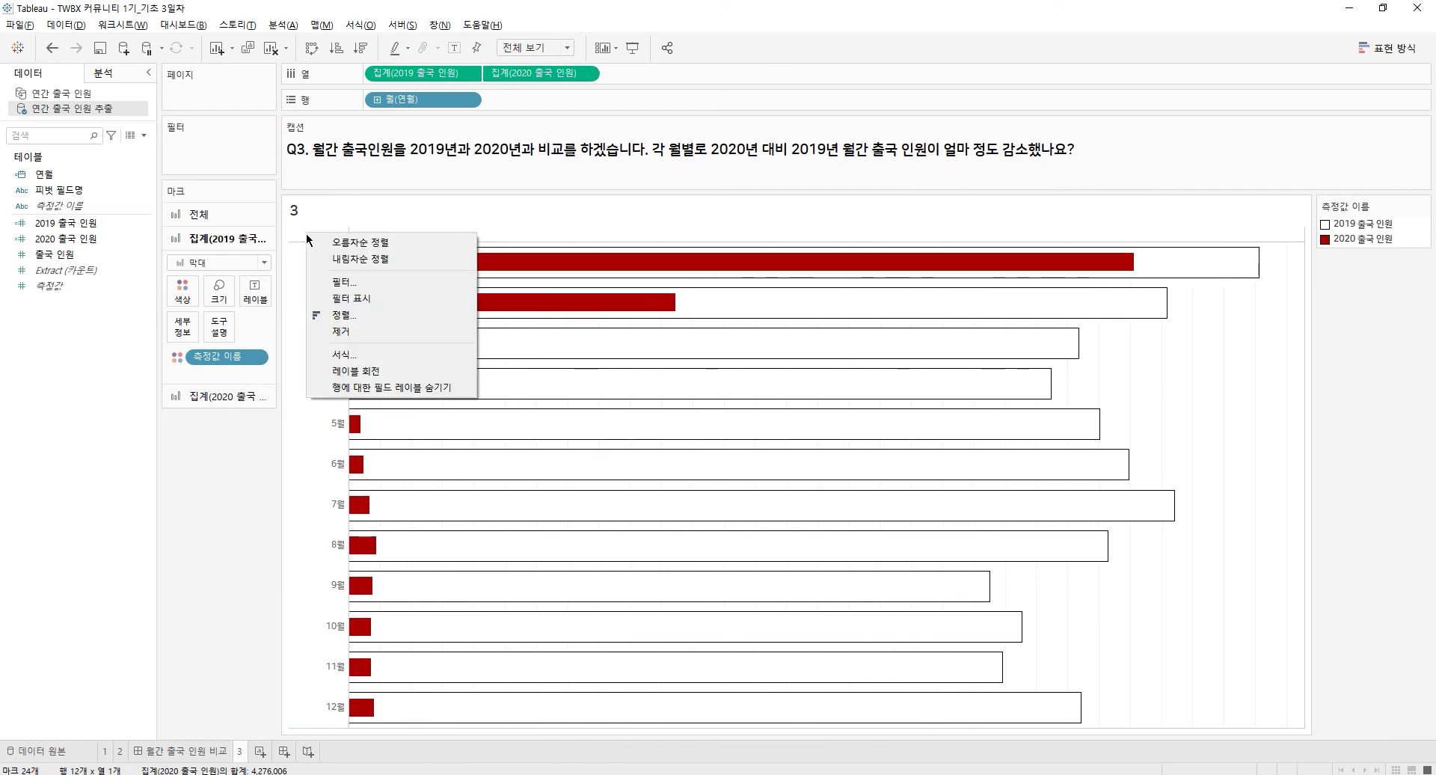
left_click(387, 388)
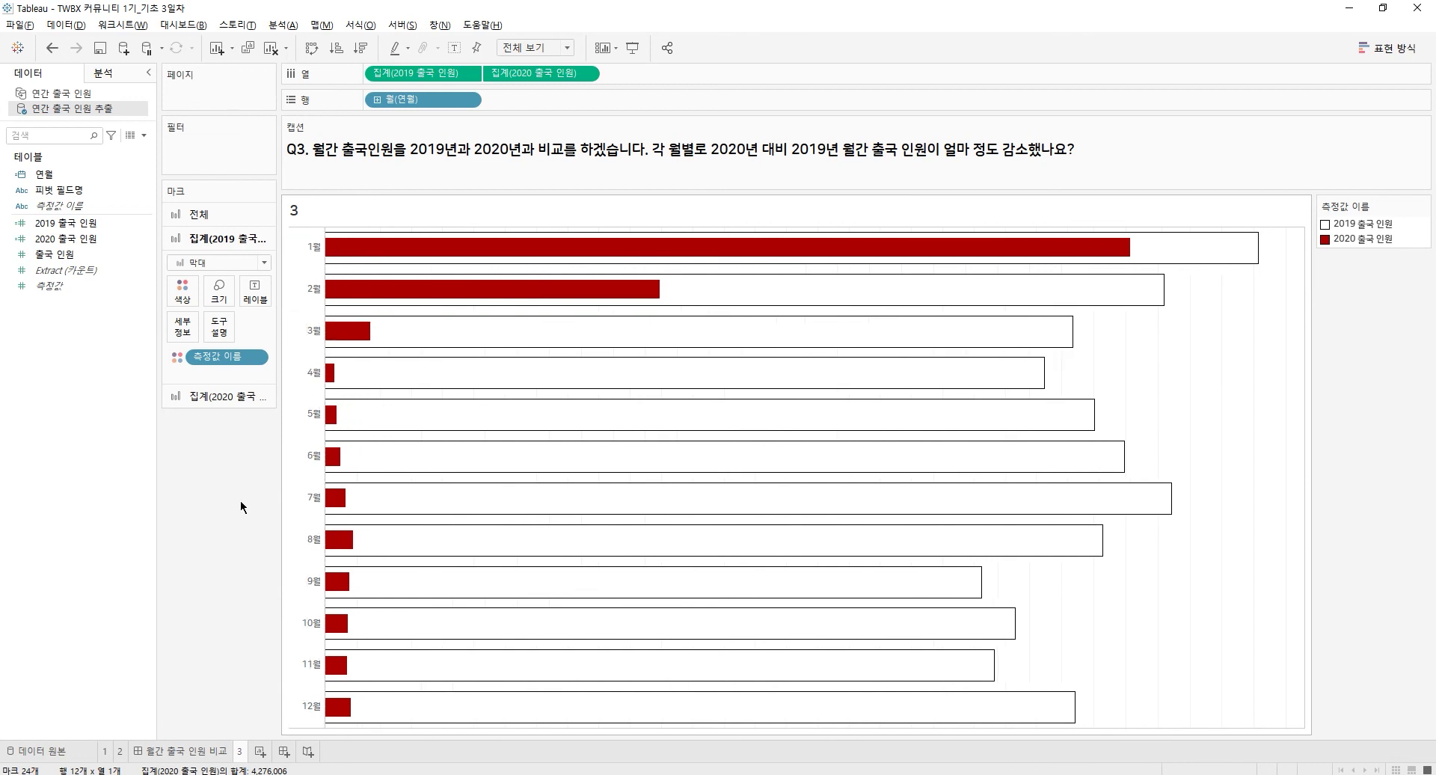
left_click(63, 230)
left_click_drag(63, 232, 256, 298)
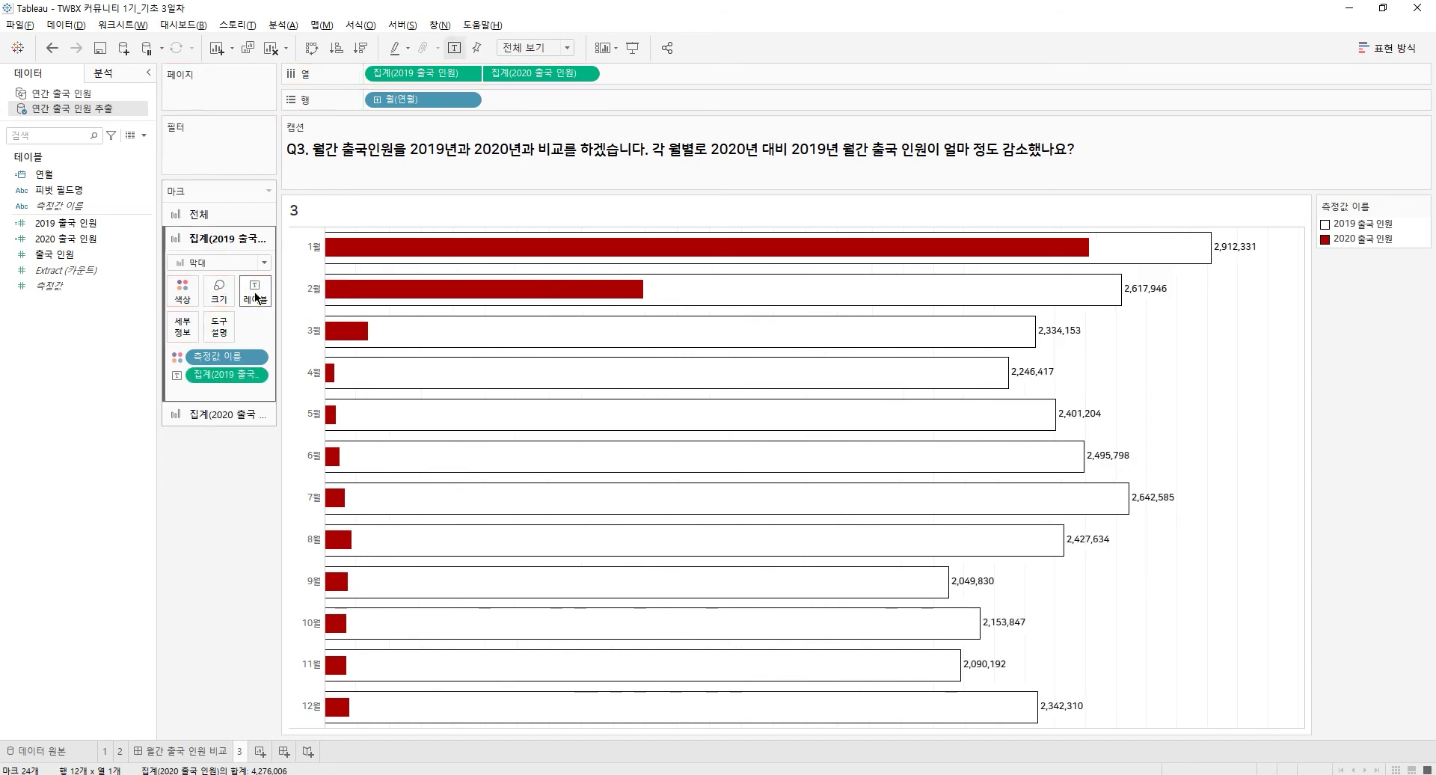
left_click(215, 416)
left_click_drag(215, 416, 254, 317)
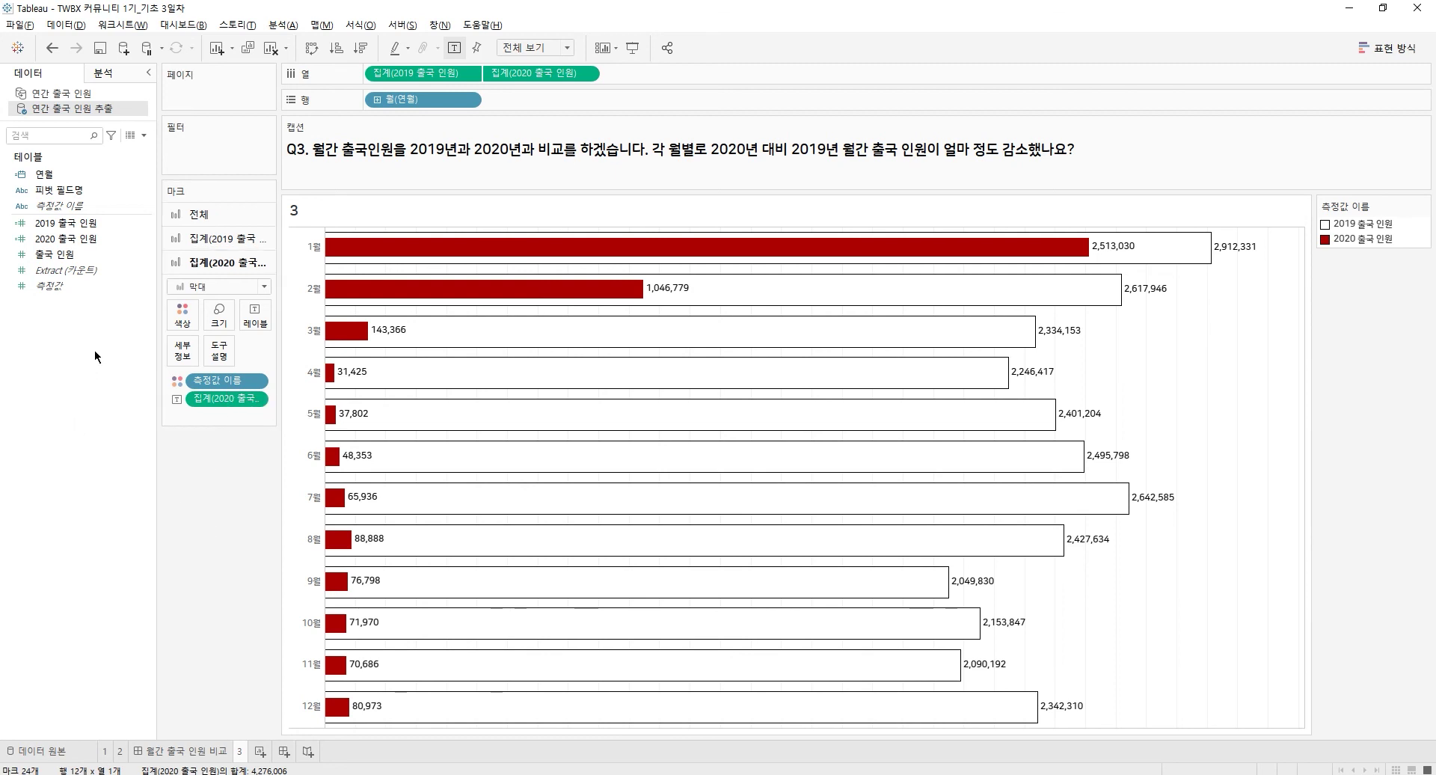
Create a calculated field named 전년 대비(%)
right_click(78, 320)
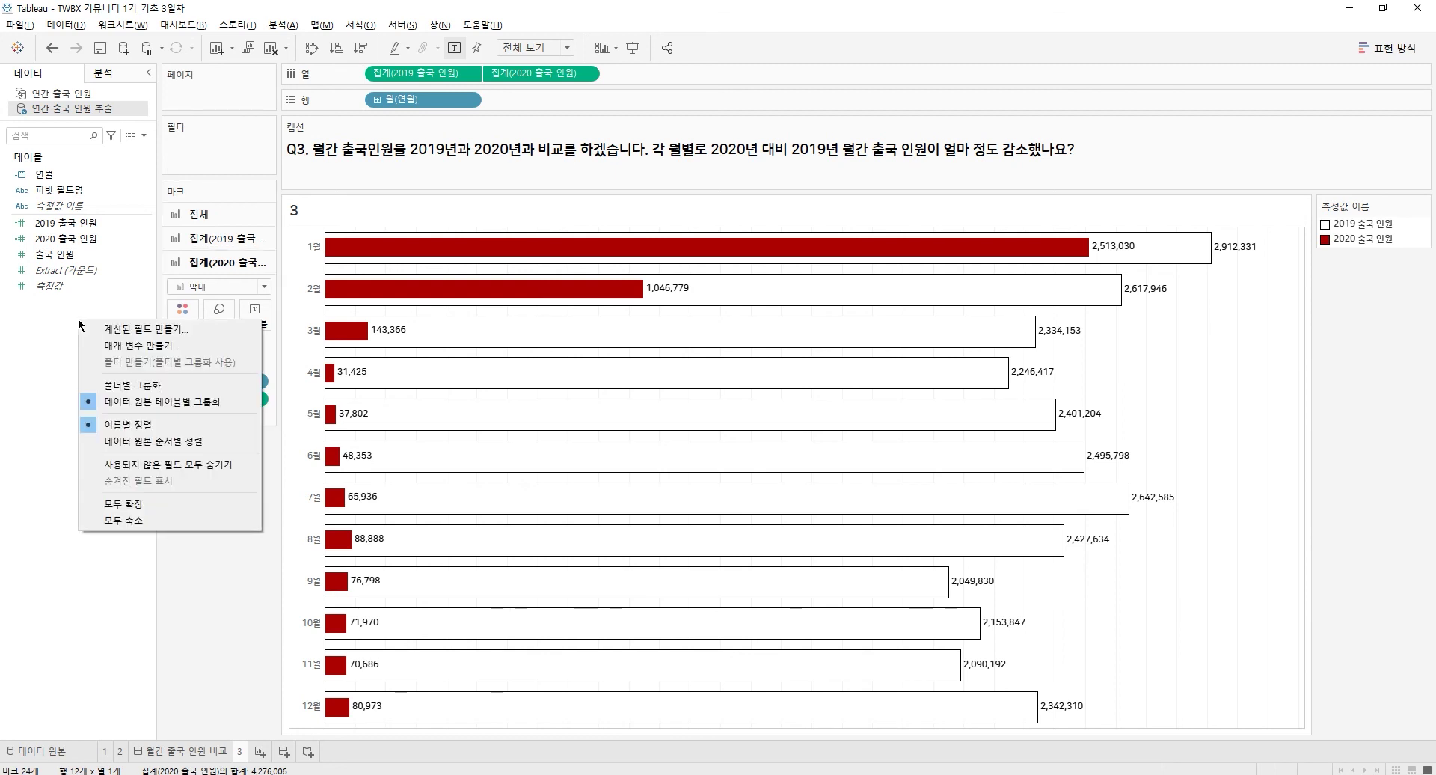
left_click(147, 336)
type("전년 대비")
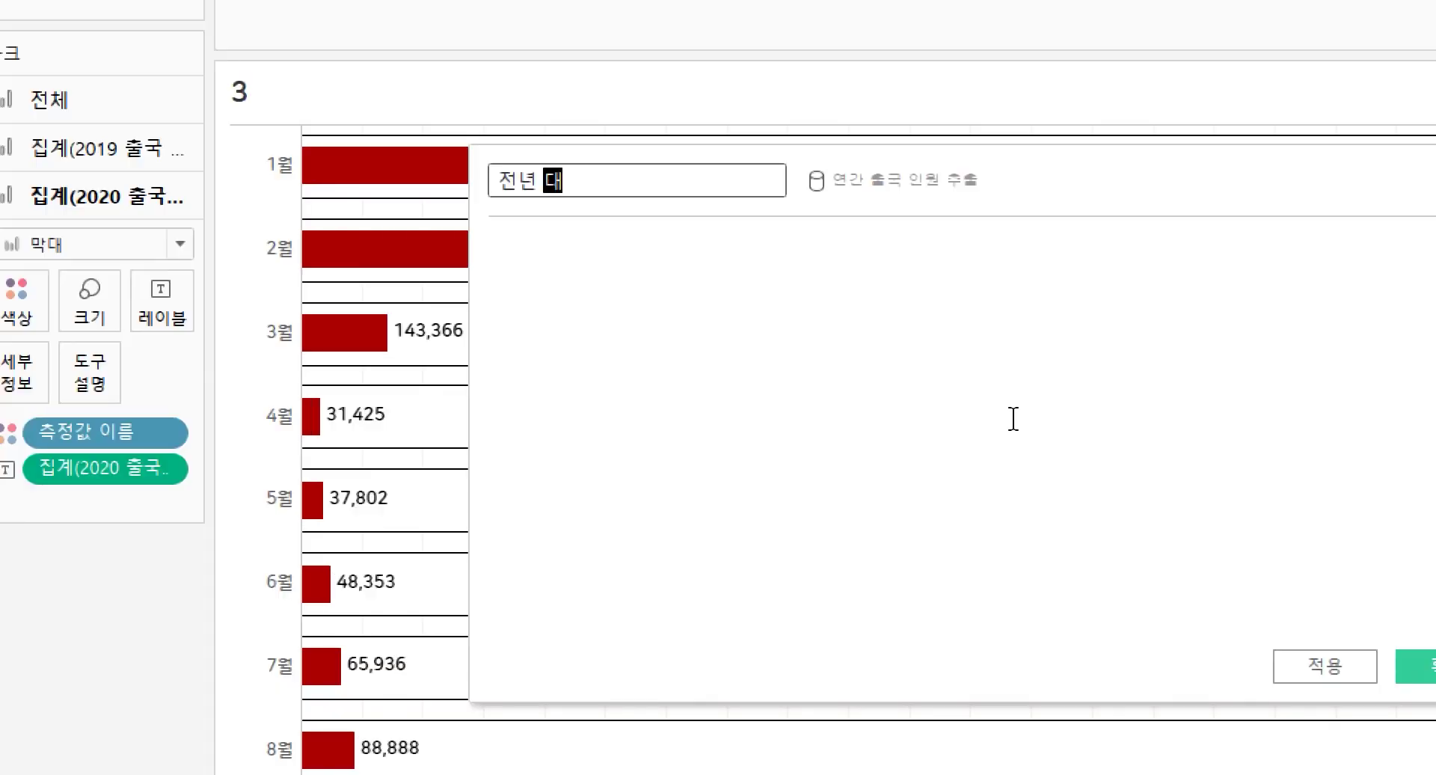
type("(%)")
left_click(1013, 418)
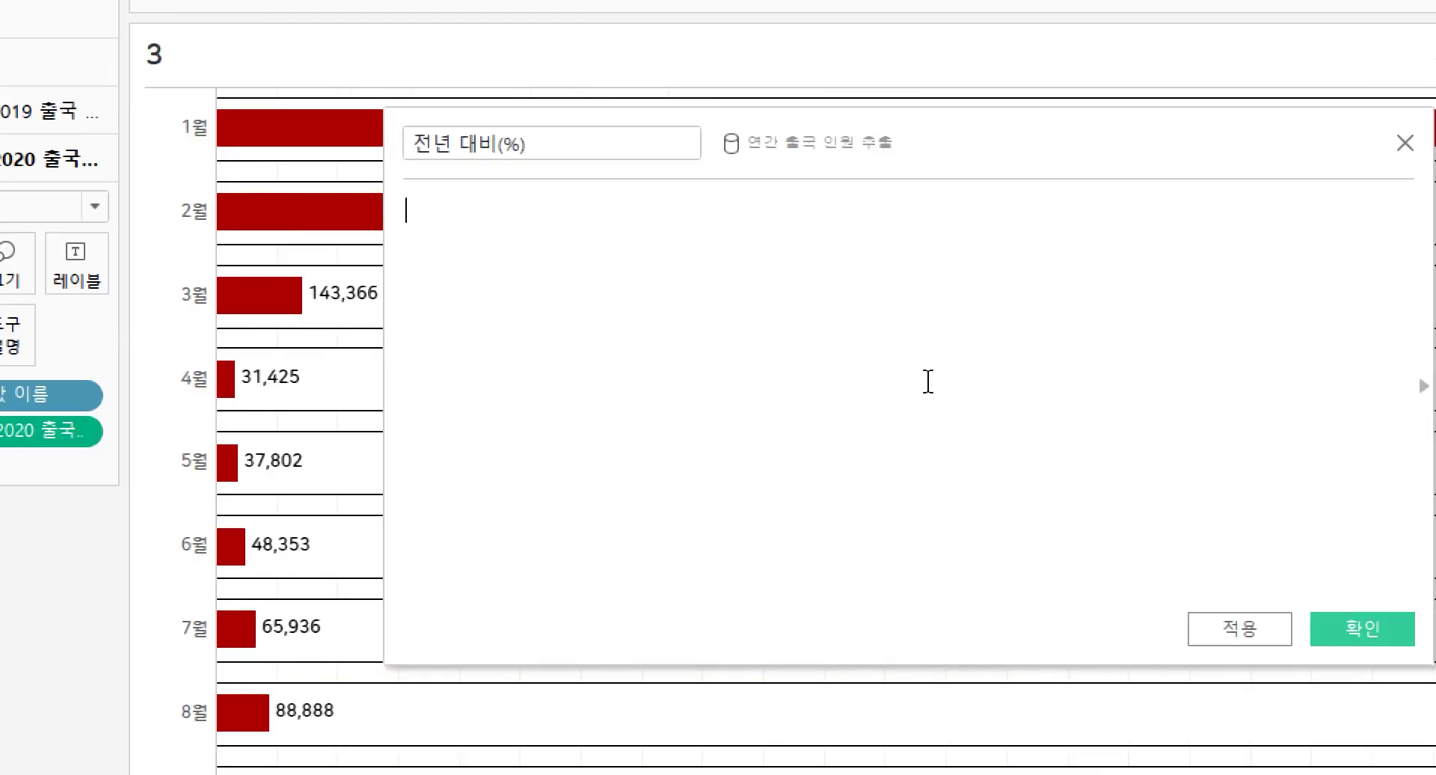
Enter the parenthesised difference ([2020 출국 인원]-[2019 출국 인원]) as the start of the 전년 대비(%) formula
left_click_drag(85, 124, 1236, 401)
left_click_drag(1238, 128, 1013, 141)
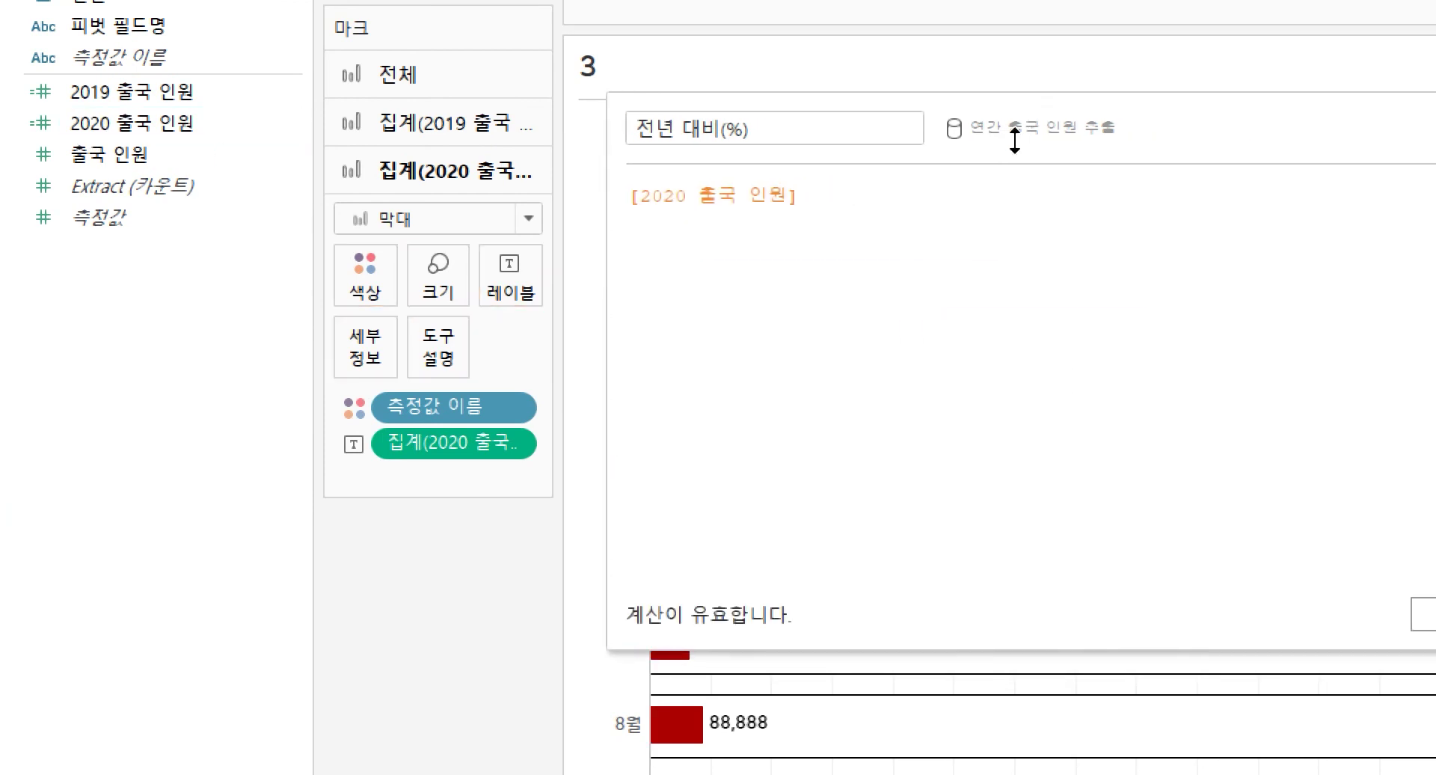
type("-")
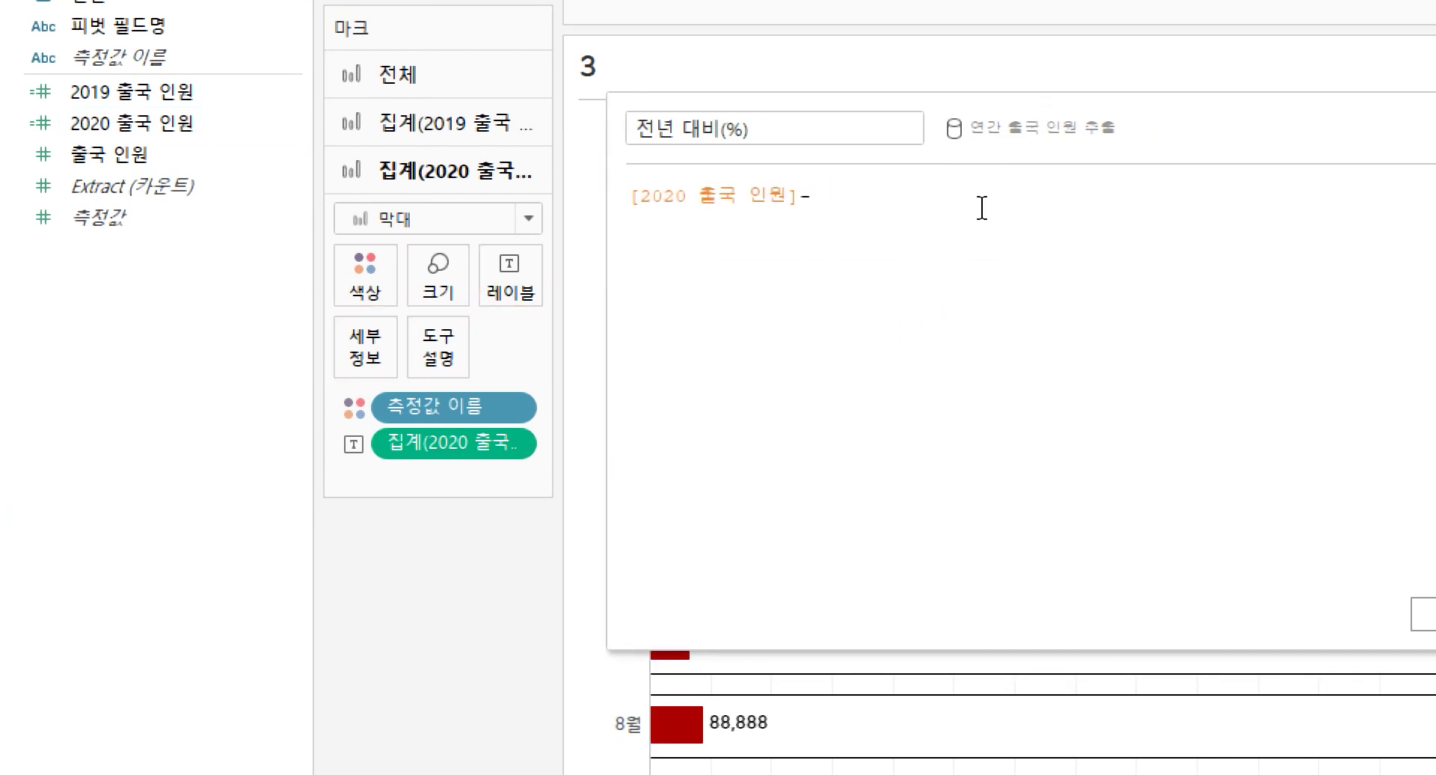
left_click(171, 96)
left_click_drag(171, 97, 955, 293)
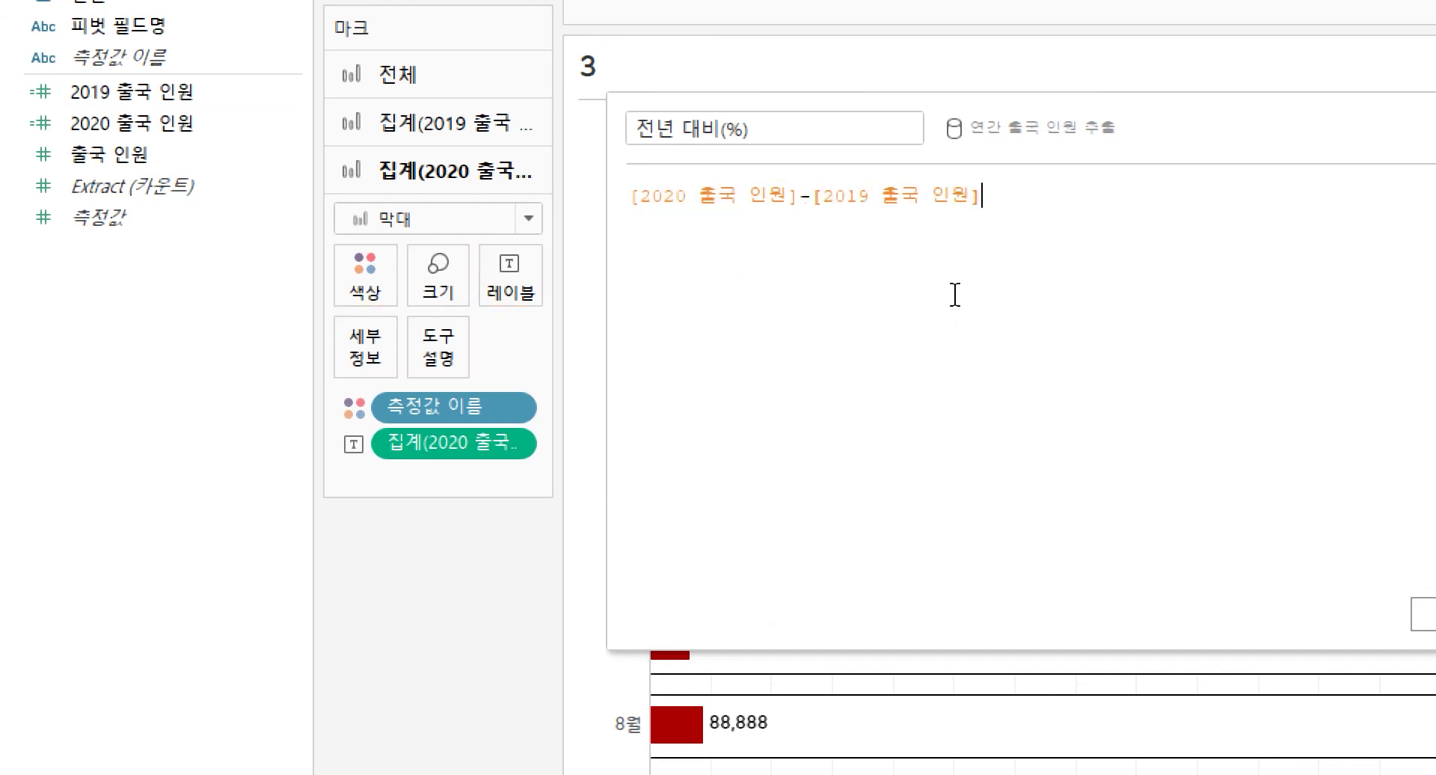
type(")")
left_click(631, 184)
type("(")
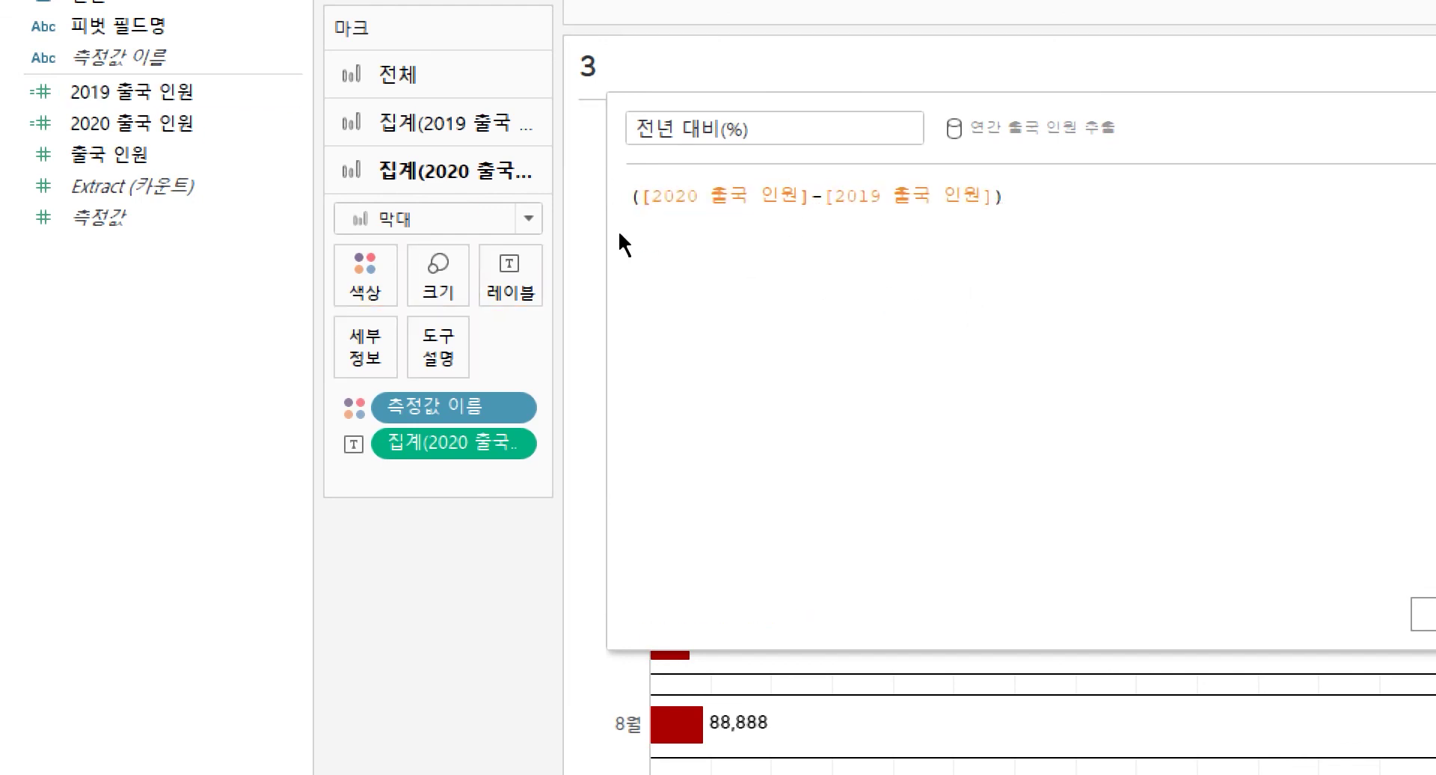
Divide the difference by [2019 출국 인원] in the formula and save the calculated field
left_click(1087, 205)
key("Return")
type("/")
key("Return")
left_click_drag(160, 91, 1003, 524)
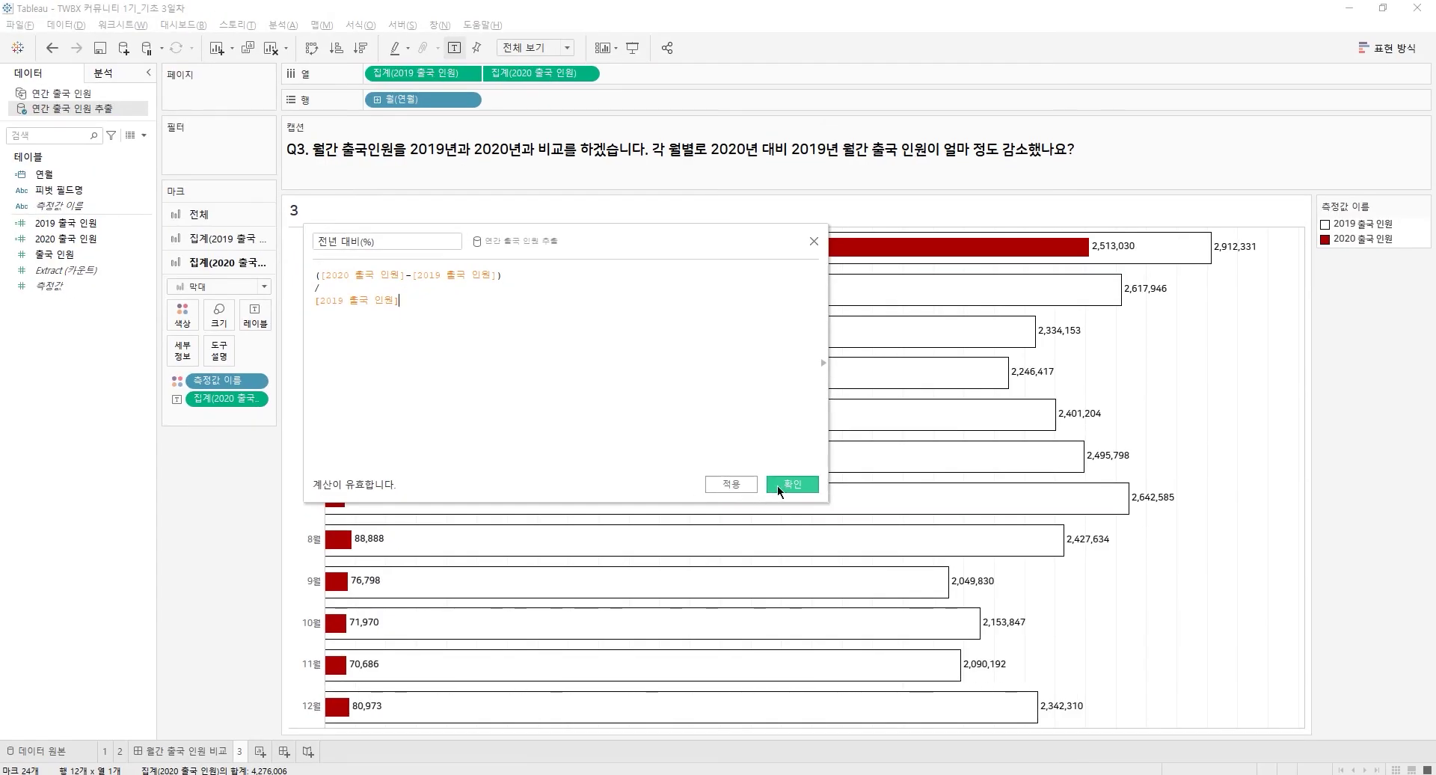
left_click(792, 484)
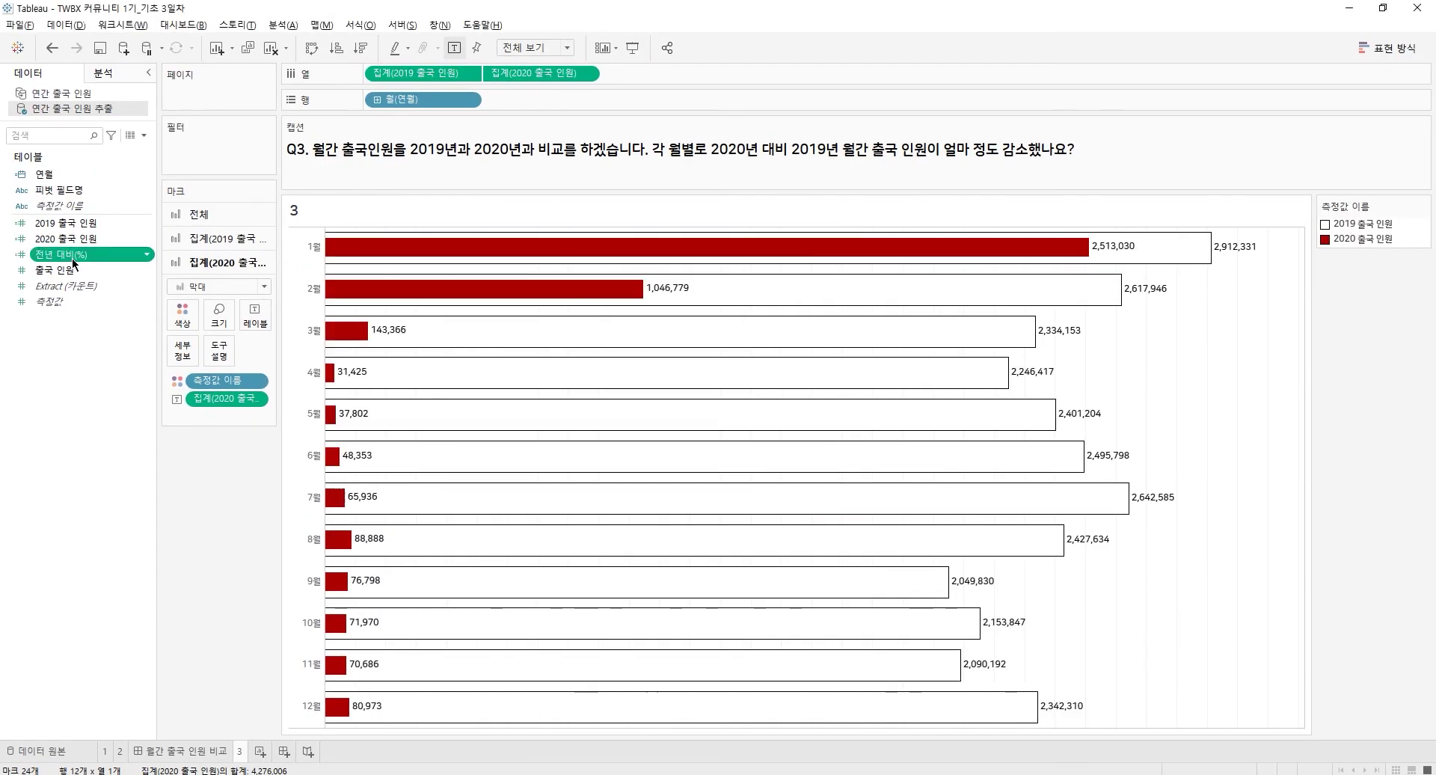
Choose a custom (사용자 지정) default number format based on percentage for the 전년 대비(%) field
right_click(79, 260)
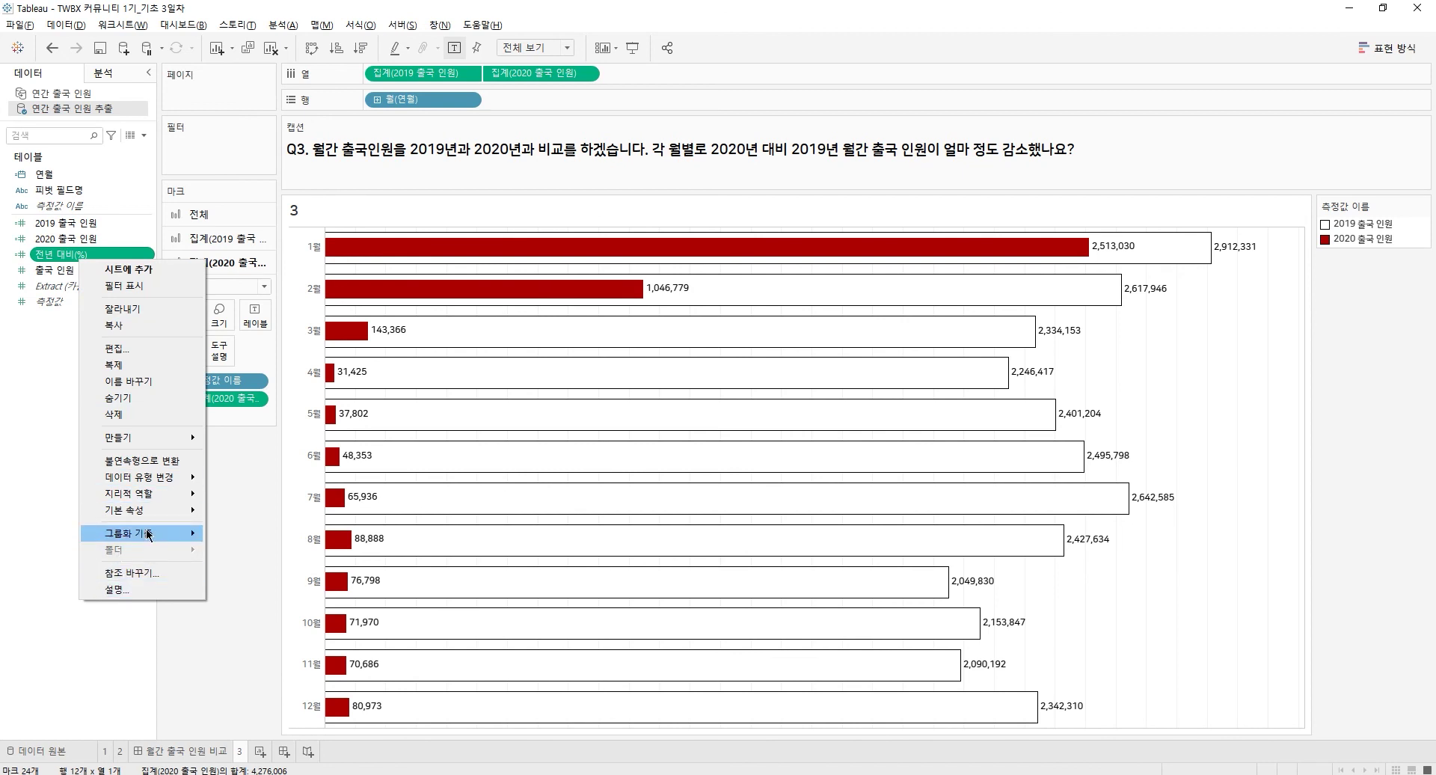
mouse_move(160, 517)
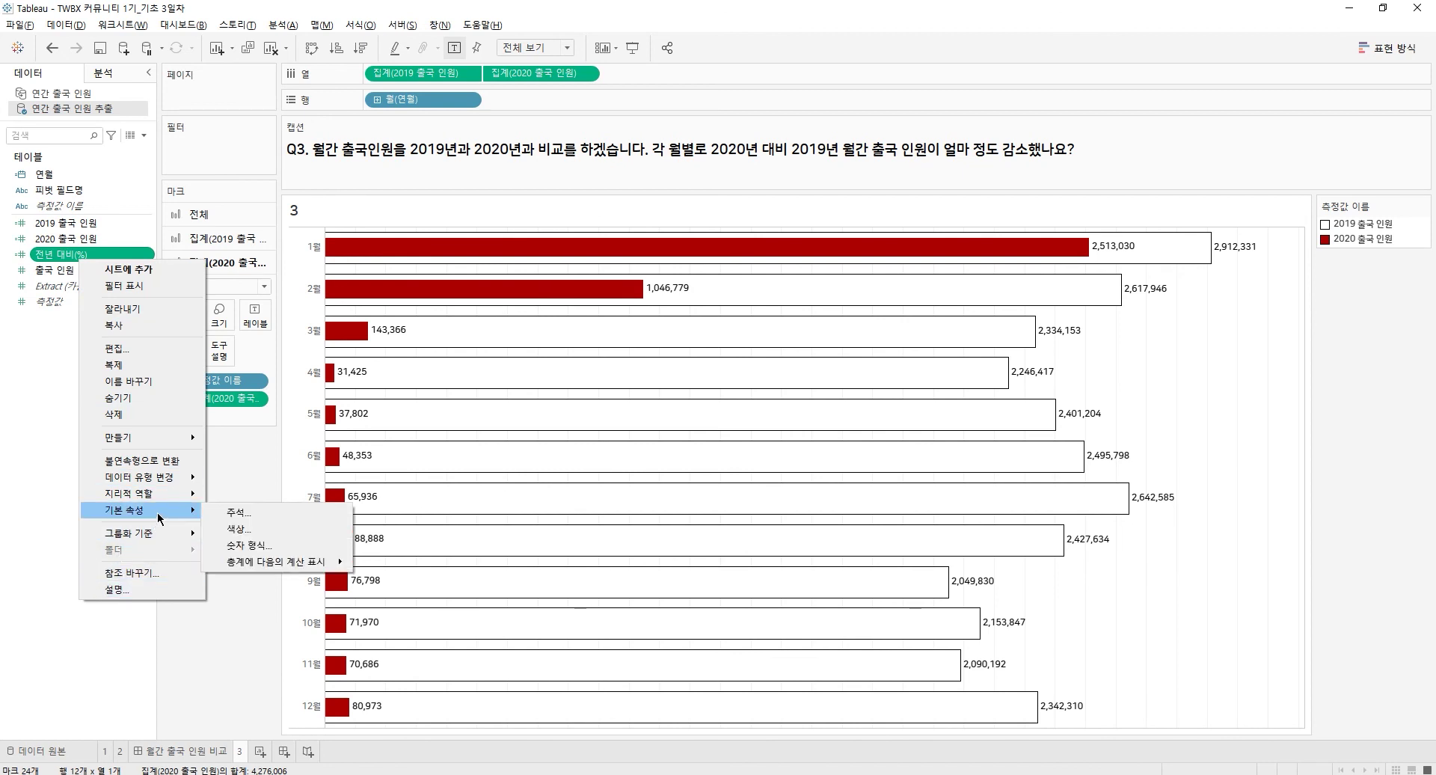
left_click(251, 546)
left_click(603, 365)
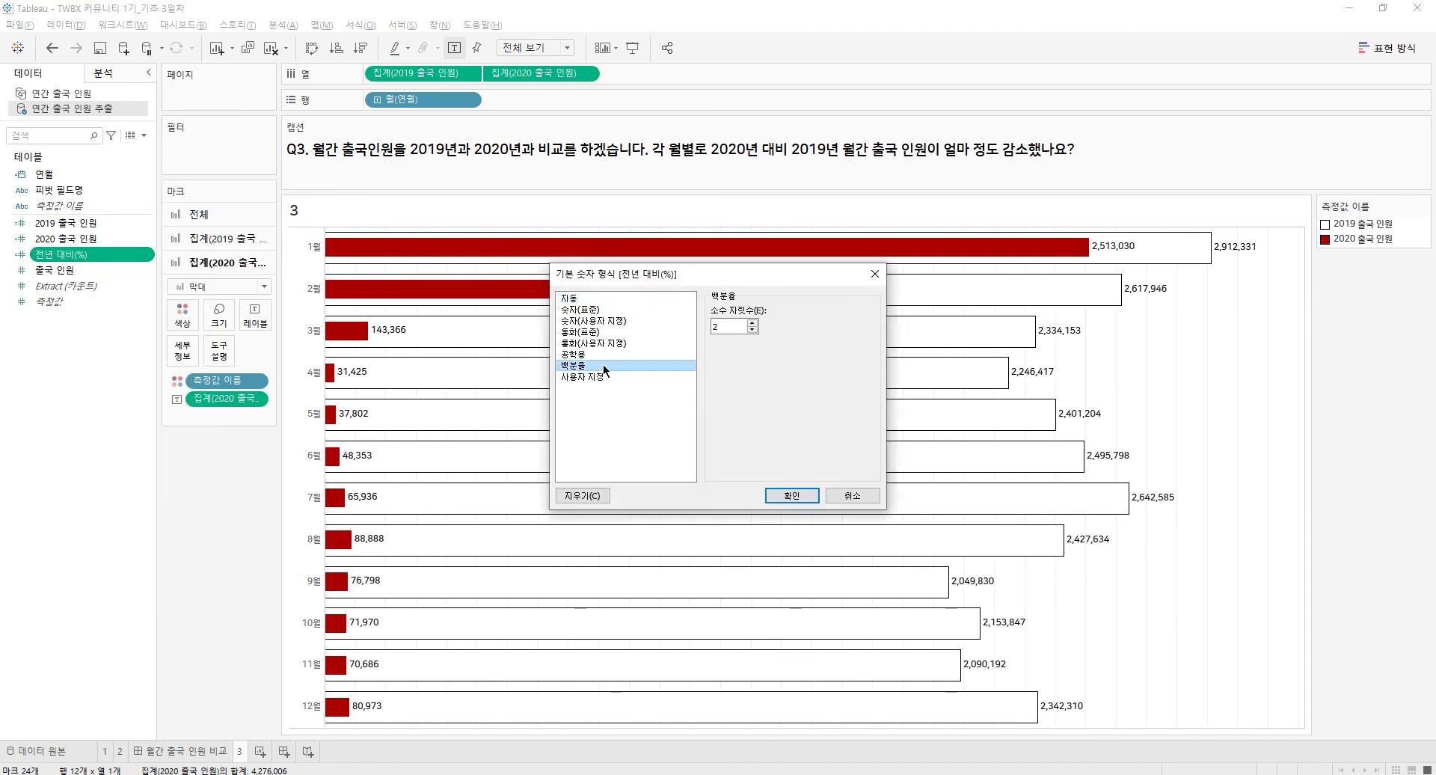
left_click(613, 375)
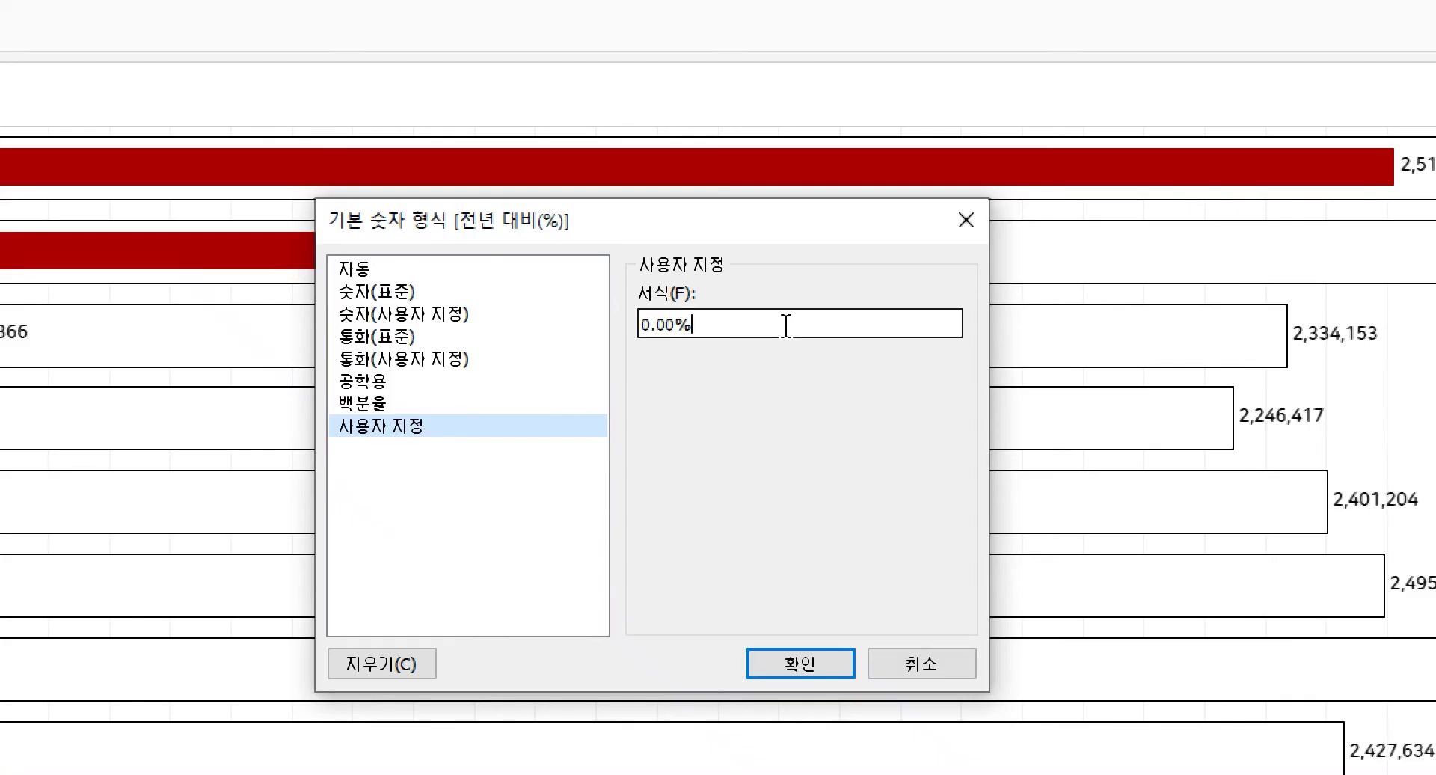
Set the custom format code to +0.00%;-0.00% and apply it
type(";0.00%")
key("Left")
type("+")
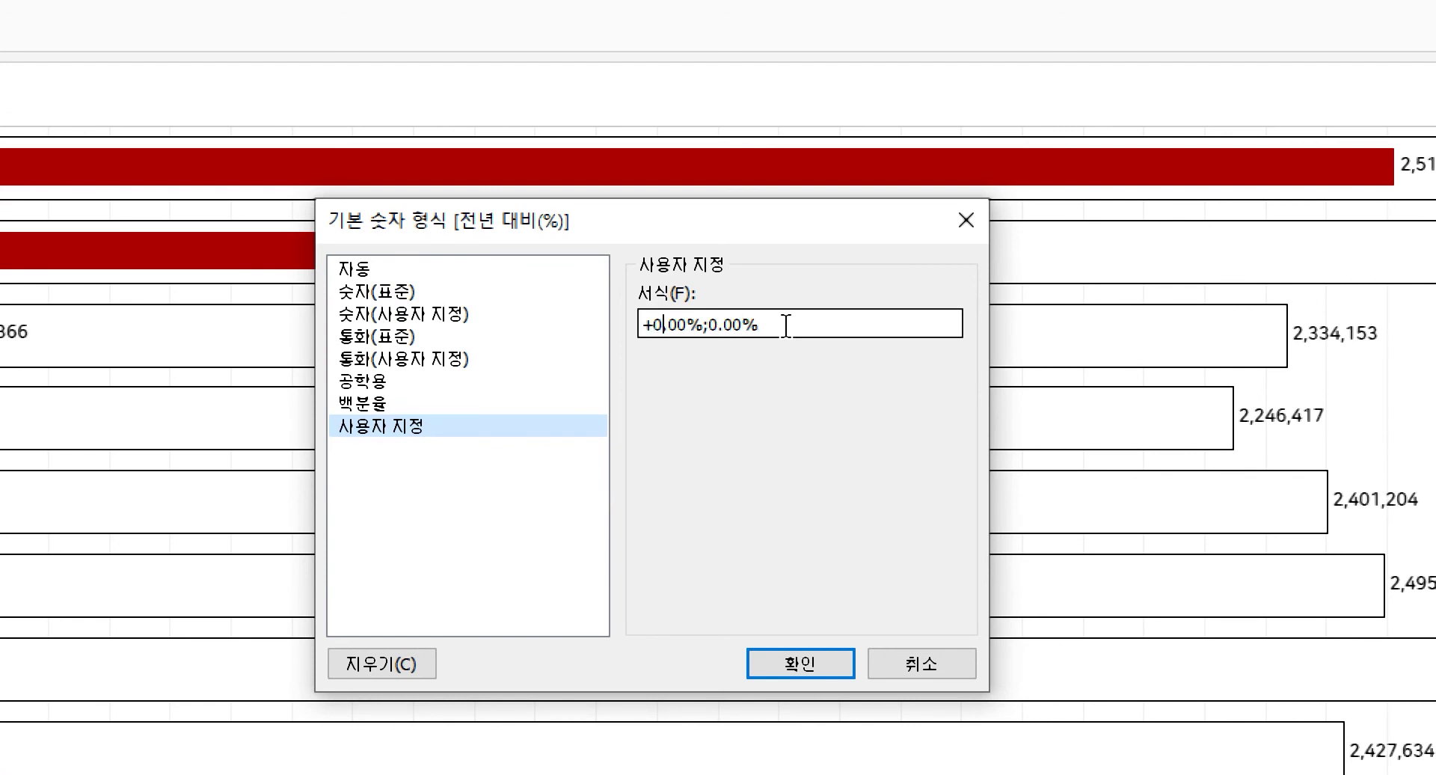
type("0")
key("Right")
key("ctrl+z")
type("-")
left_click(791, 664)
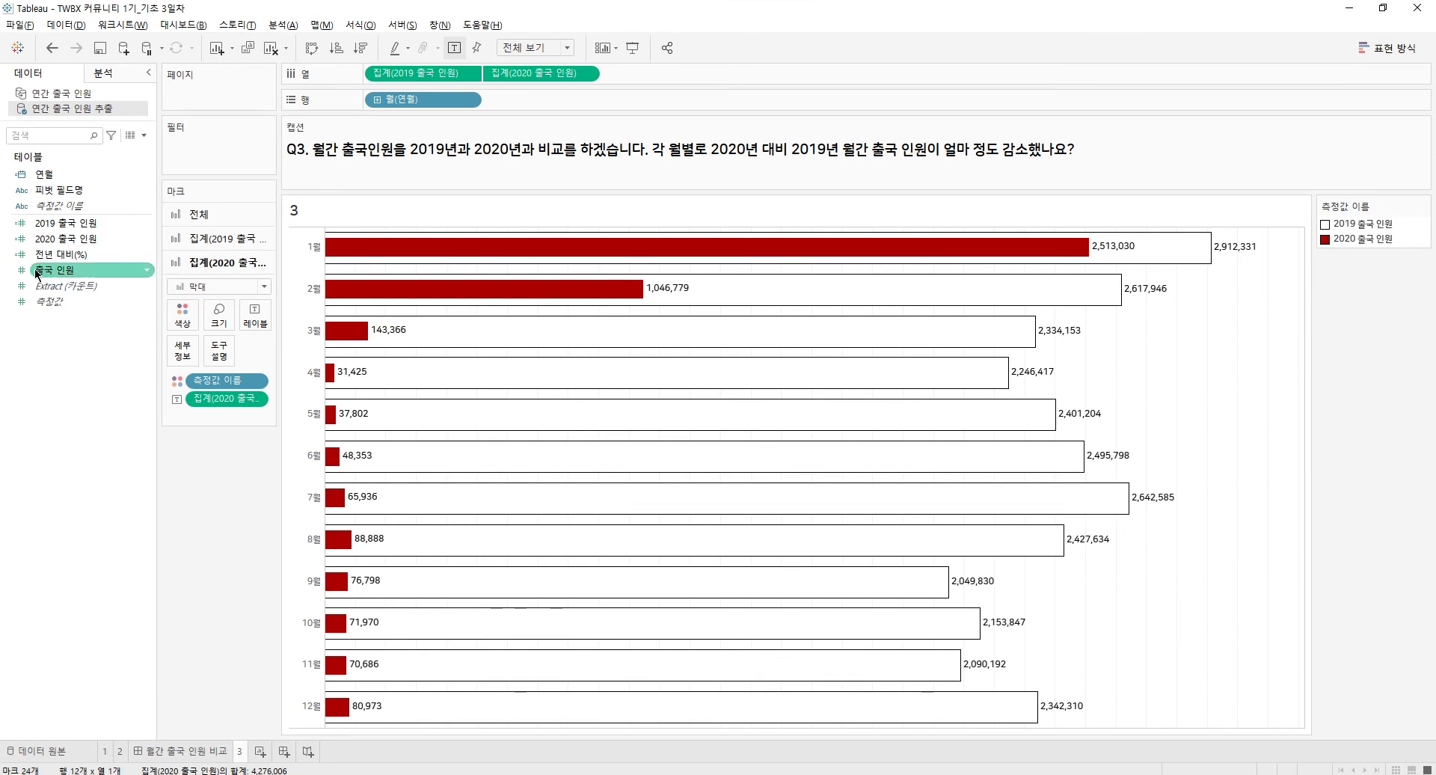
Add 전년 대비(%) to the labels of the 2020 bars and enclose it in parentheses in the label text
left_click_drag(109, 276, 251, 323)
mouse_move(393, 344)
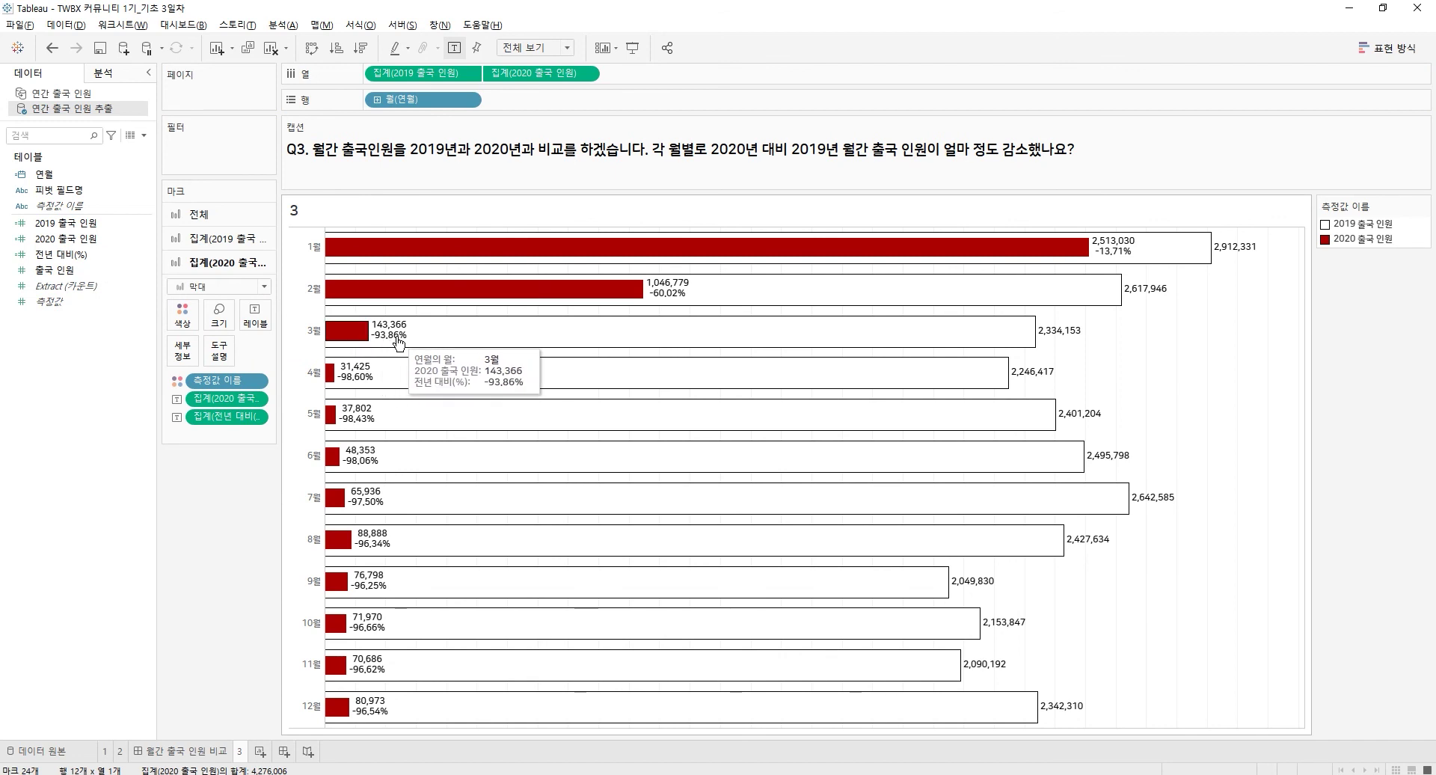
left_click(263, 326)
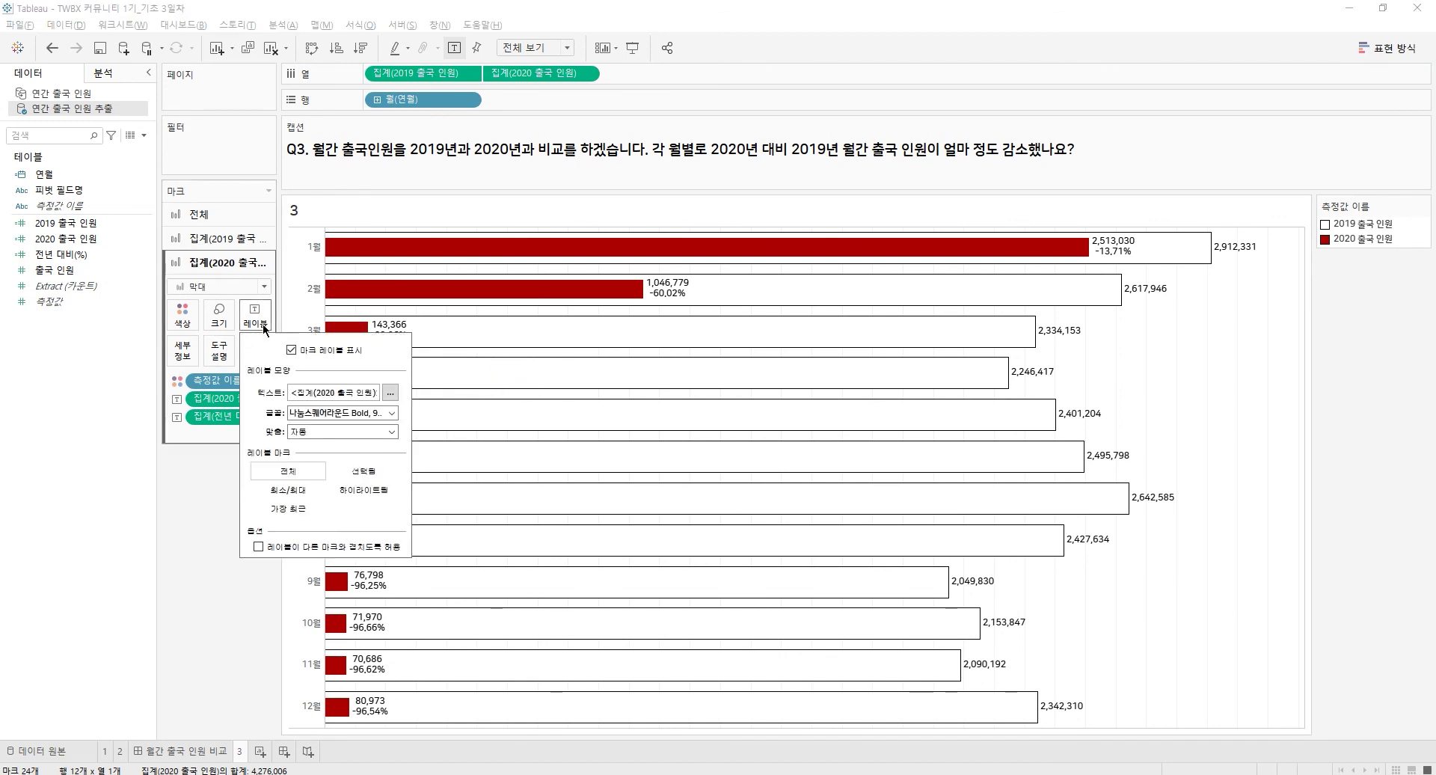
left_click(391, 393)
left_click(714, 227)
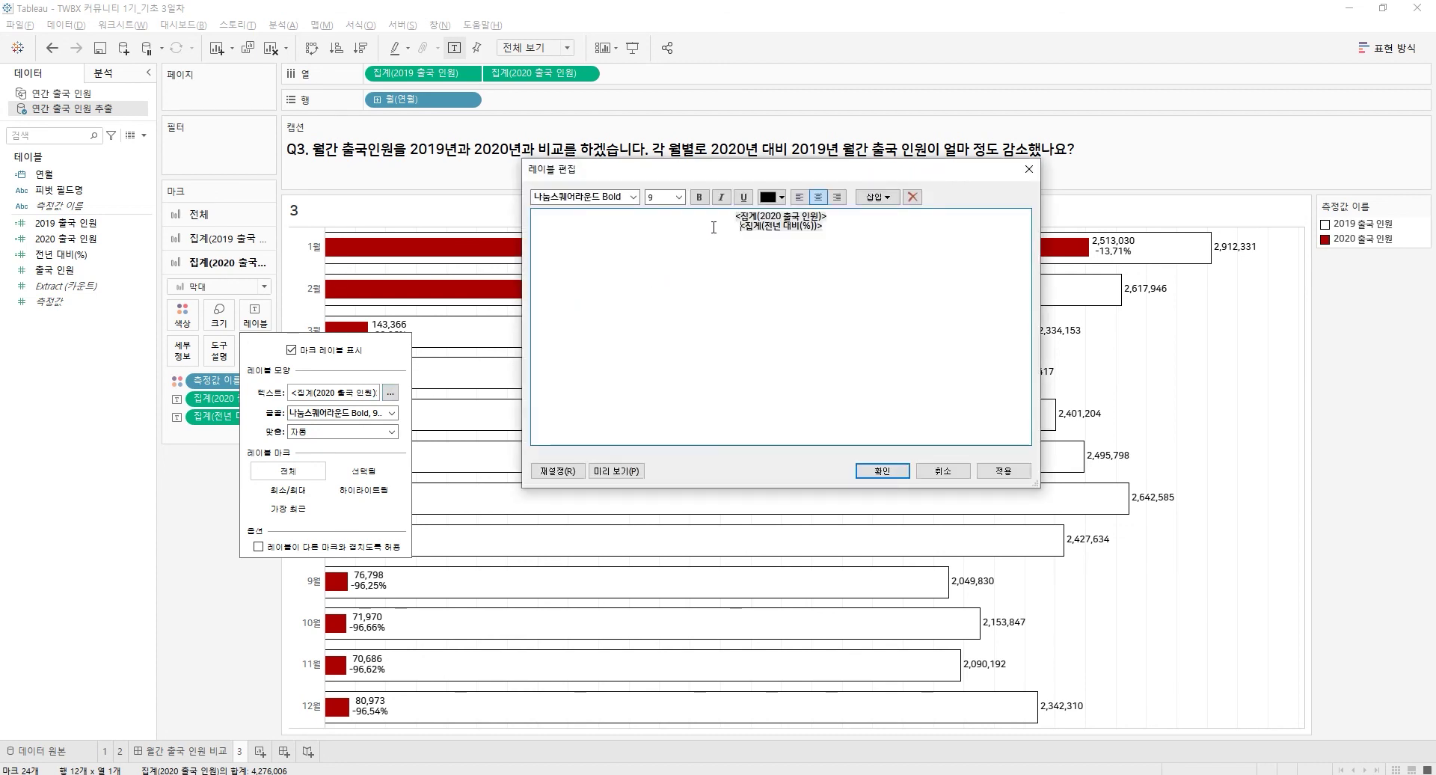
type("(%)")
left_click(882, 469)
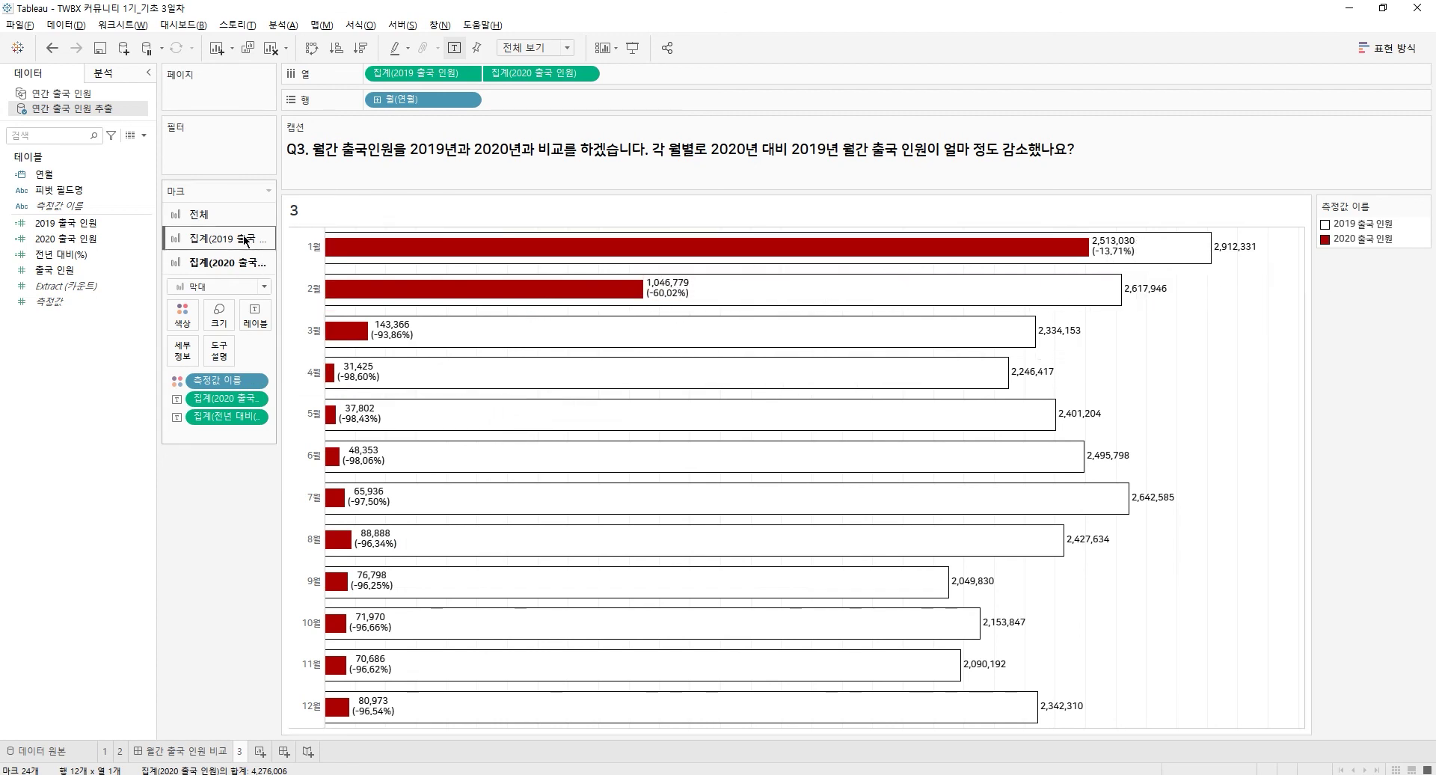
Turn off tooltip display (도구 설명 표시) for all marks in the chart
left_click(196, 215)
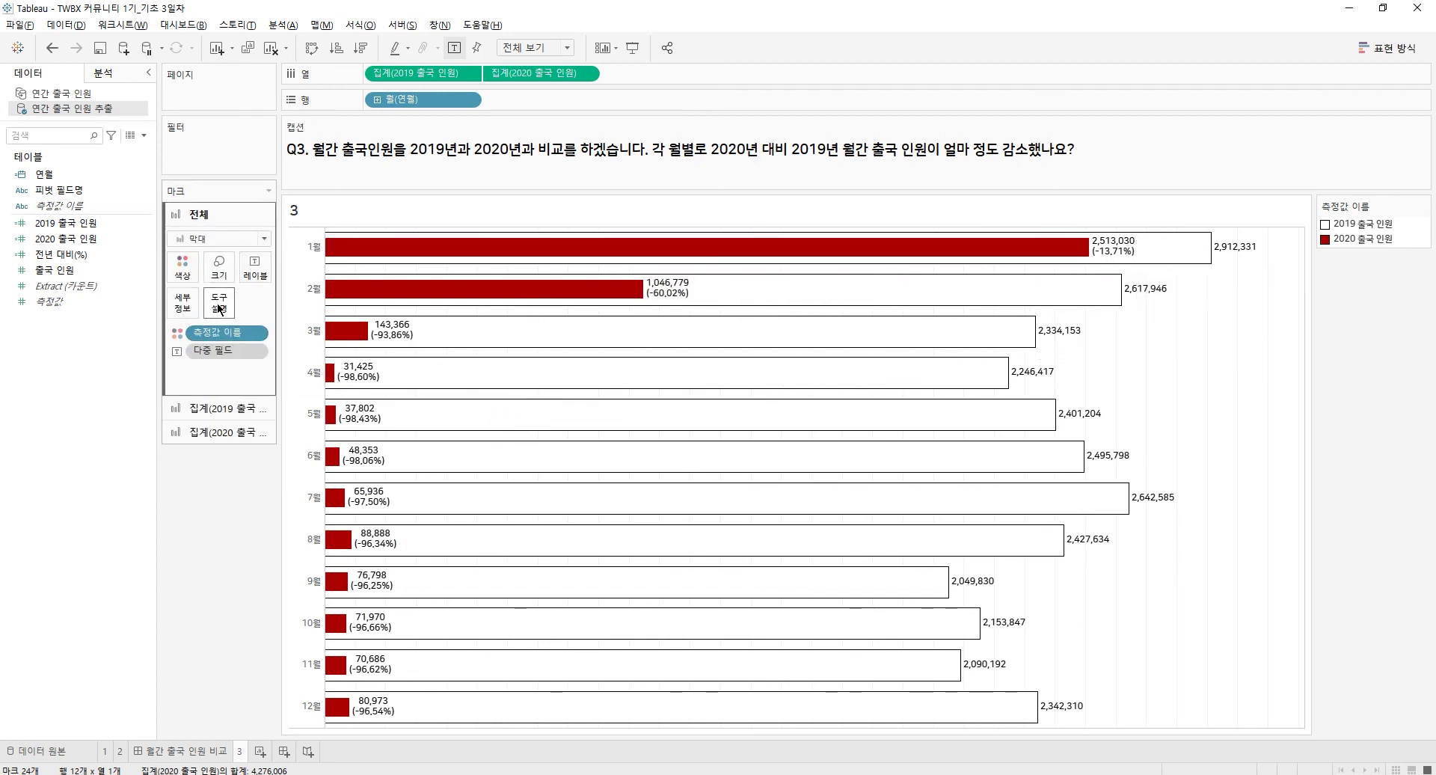
left_click(219, 303)
left_click(274, 336)
left_click(315, 373)
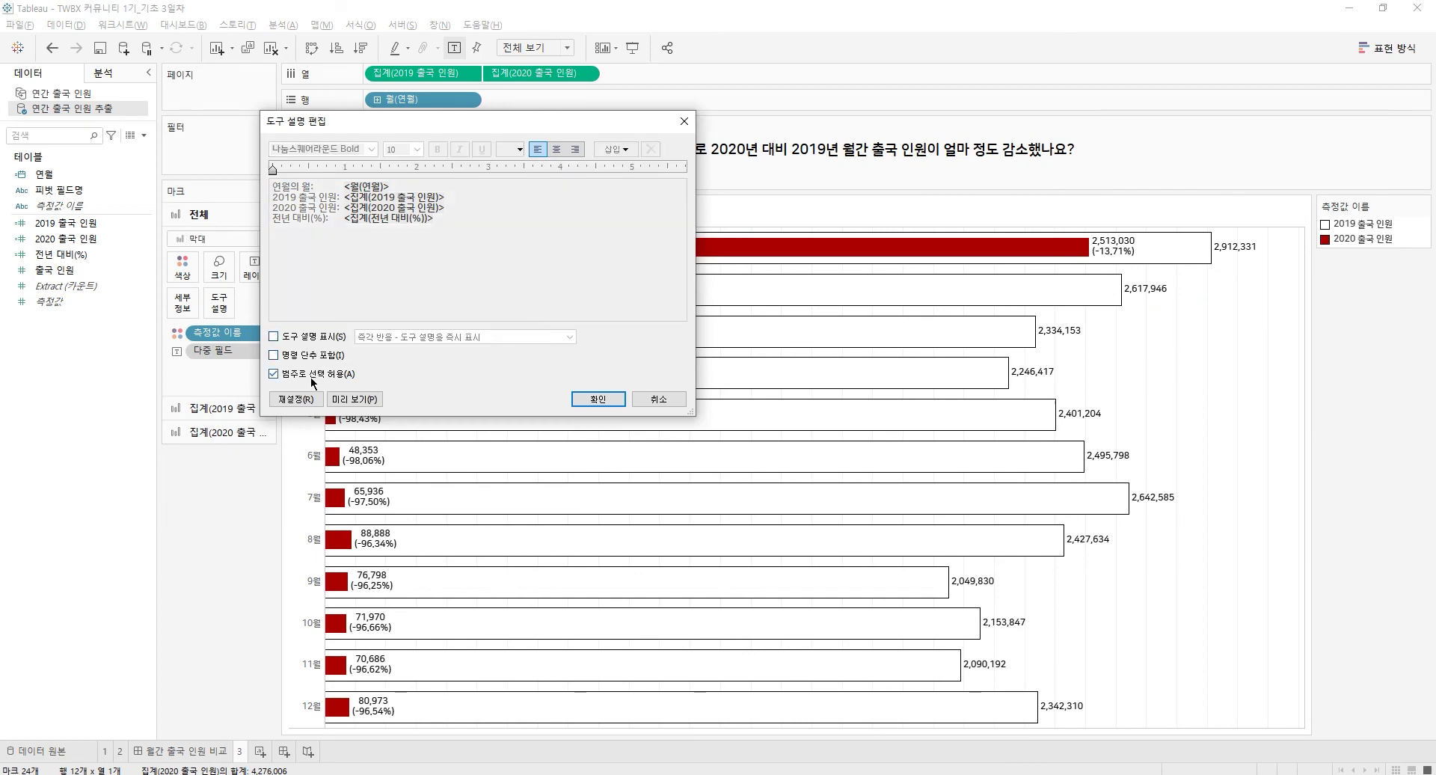
left_click(598, 400)
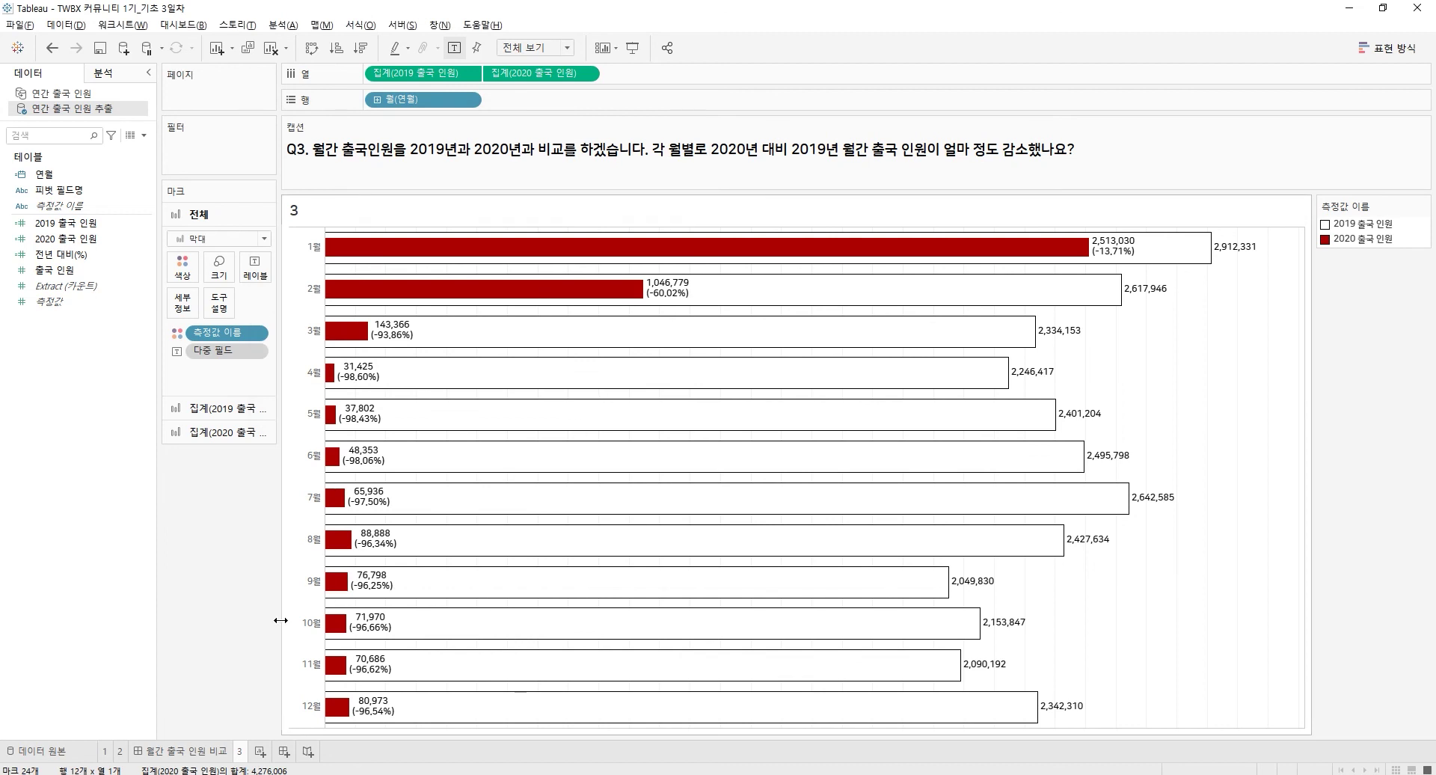
Switch to the 월간 출국 인원 비교 dashboard
key("ctrl+shift+Tab")
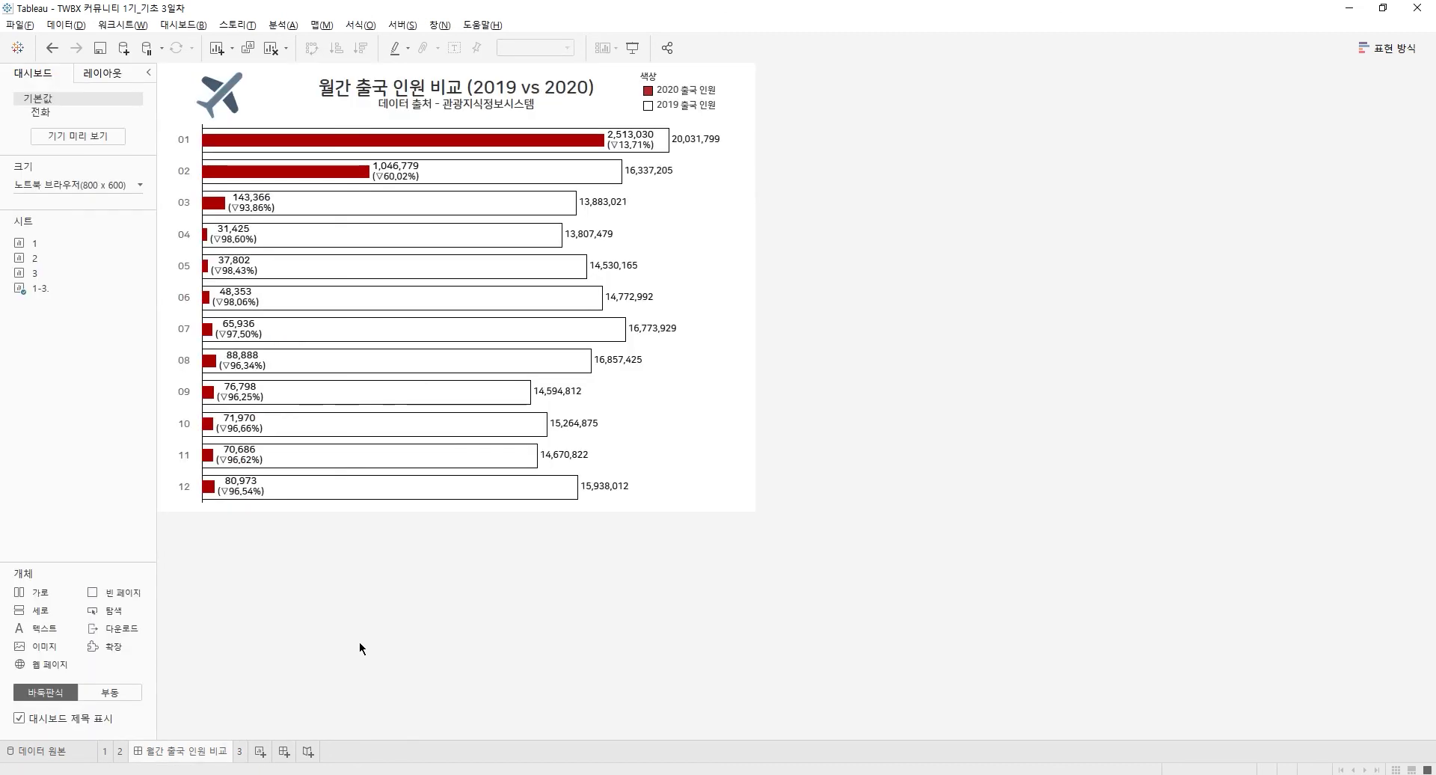